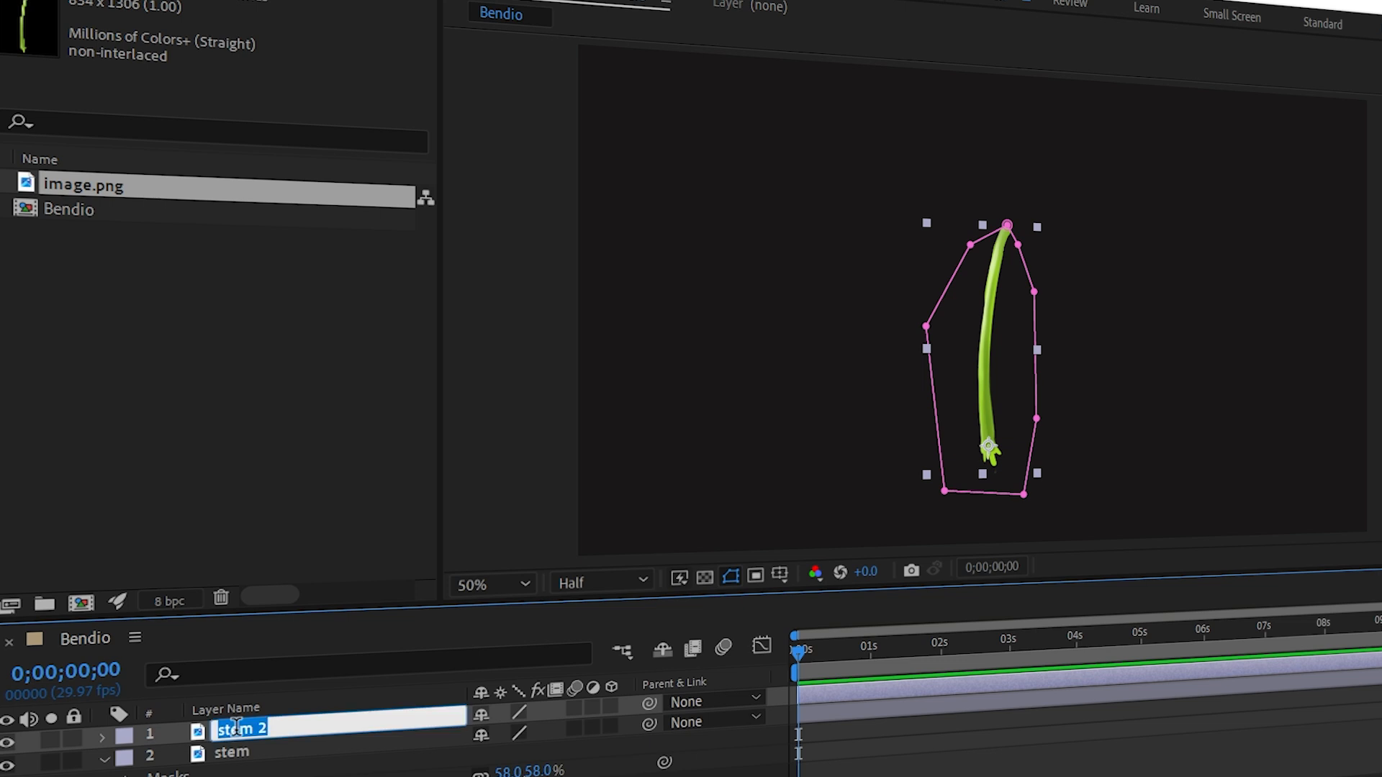
Rename the duplicated stem layer to L_leaf.
text(L_leaf)
key(Return)
Delete the existing mask from the L_leaf layer.
key(m)
click(220, 756)
key(Delete)
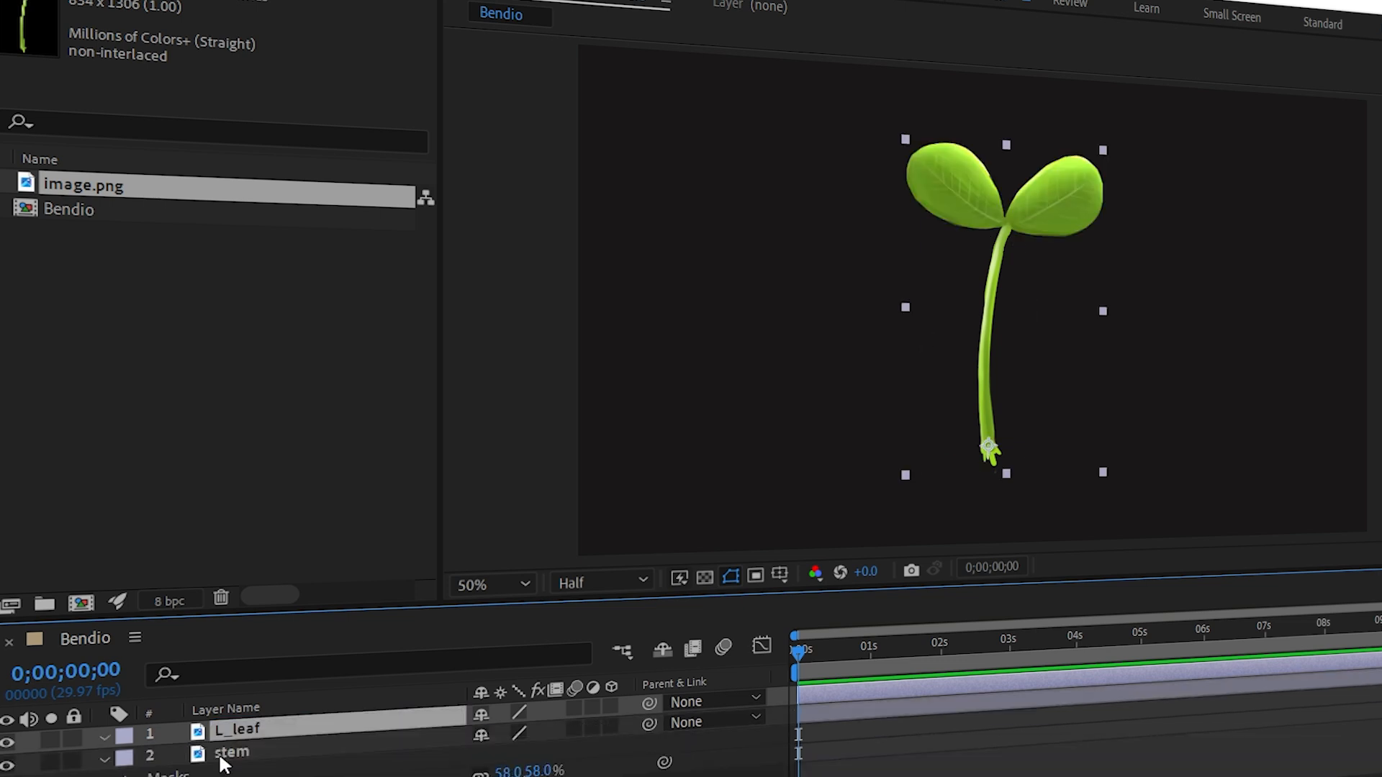
Draw a closed Pen mask around the left leaf on the L_leaf layer.
click(921, 121)
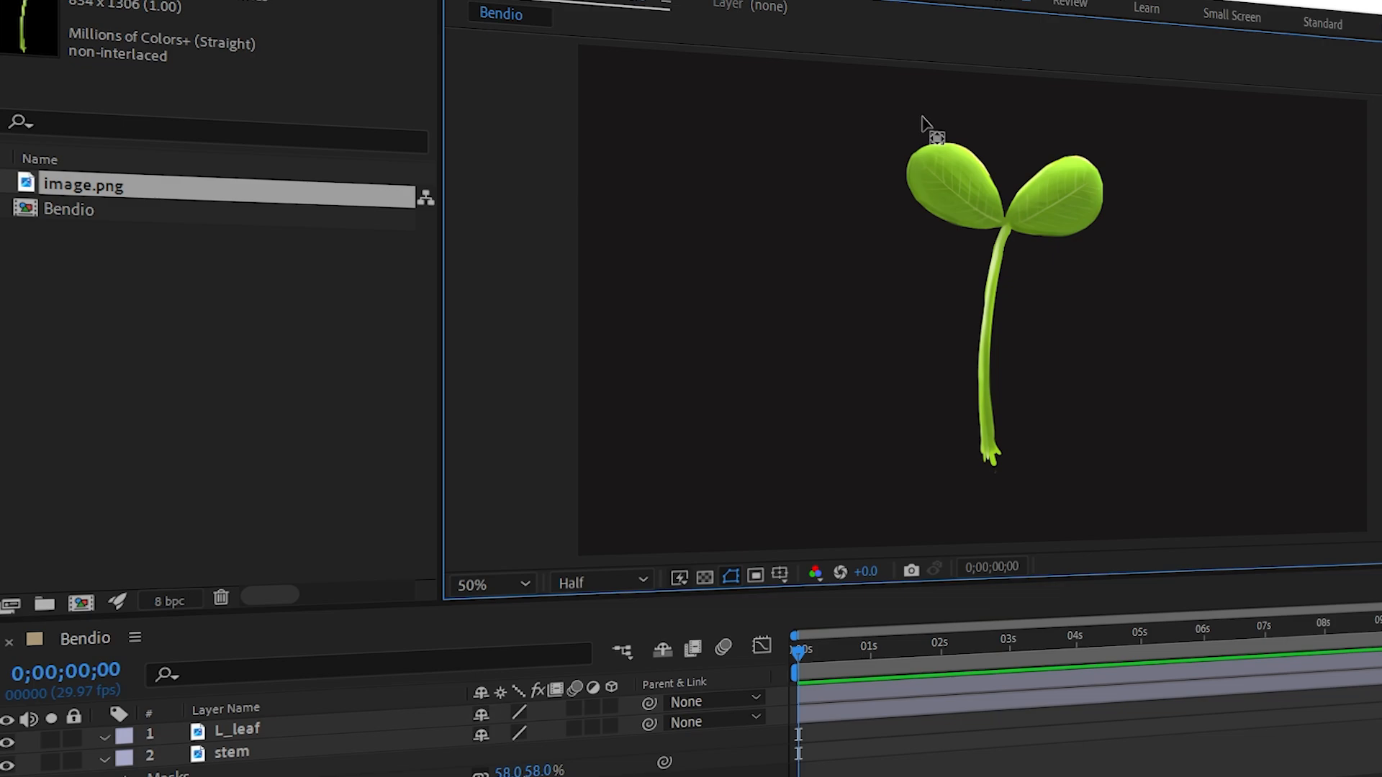
click(268, 730)
click(378, 2)
scroll(976, 107, up, 1)
scroll(978, 113, up, 2)
click(801, 192)
click(949, 240)
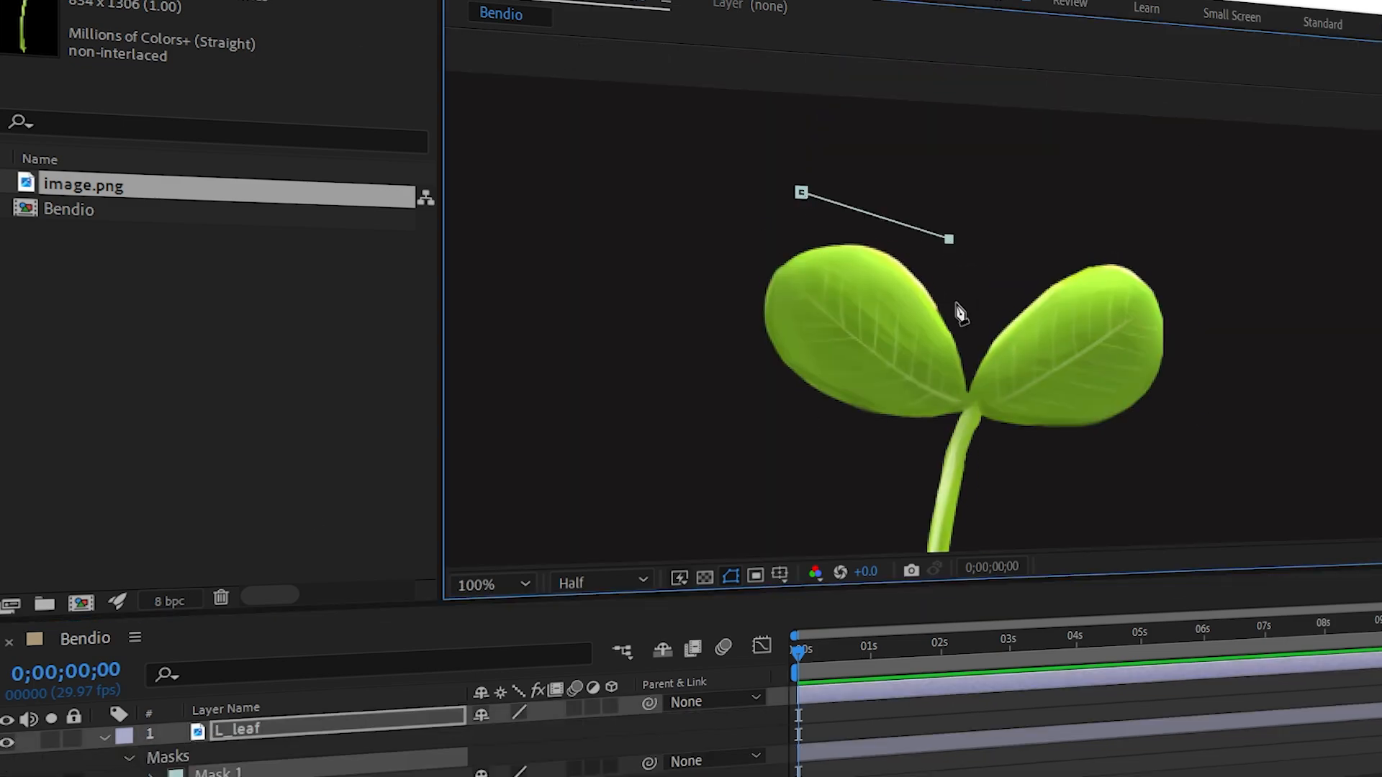
click(970, 408)
click(938, 428)
click(753, 406)
click(721, 314)
click(744, 229)
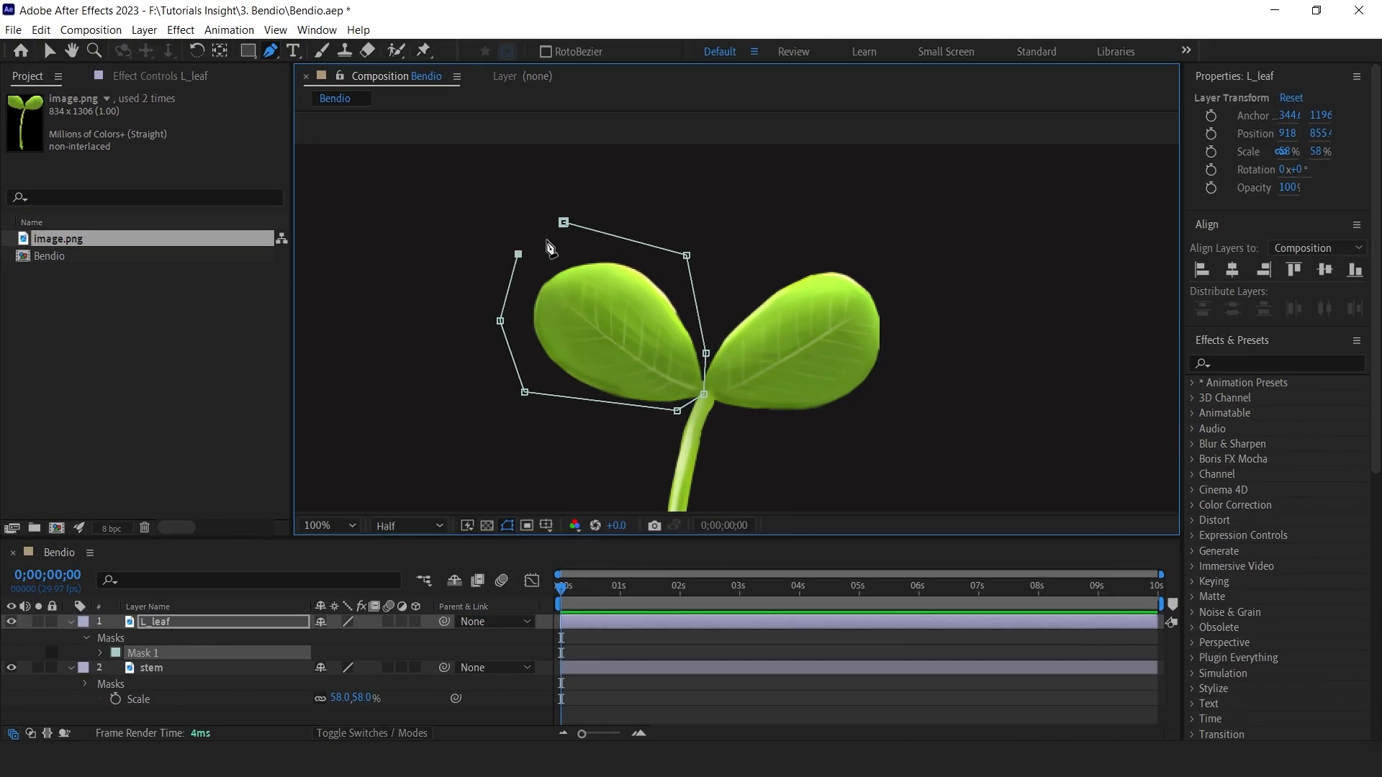
click(801, 192)
Move the L_leaf anchor point to the base of the left leaf where it meets the stem.
key(ctrl+alt+Home)
key(y)
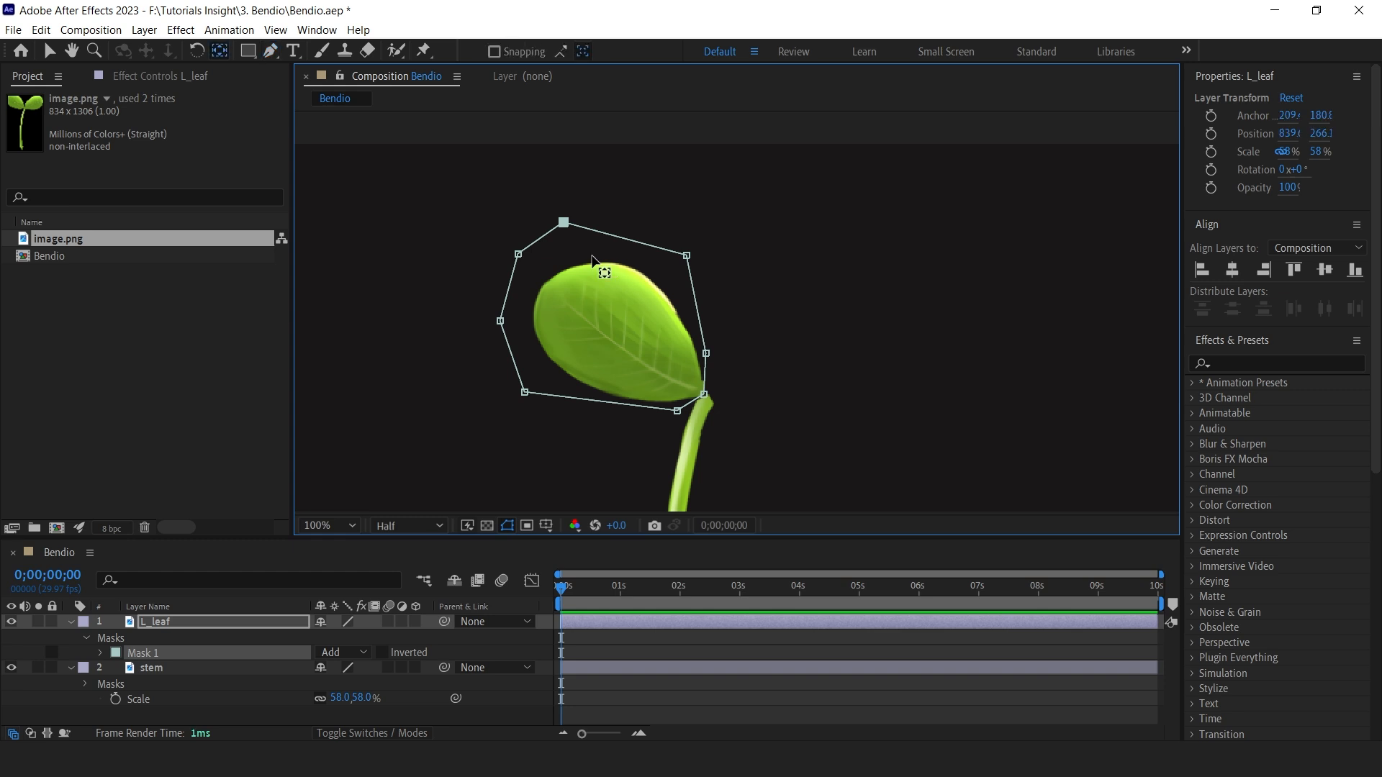
click(627, 353)
drag(619, 336, 702, 394)
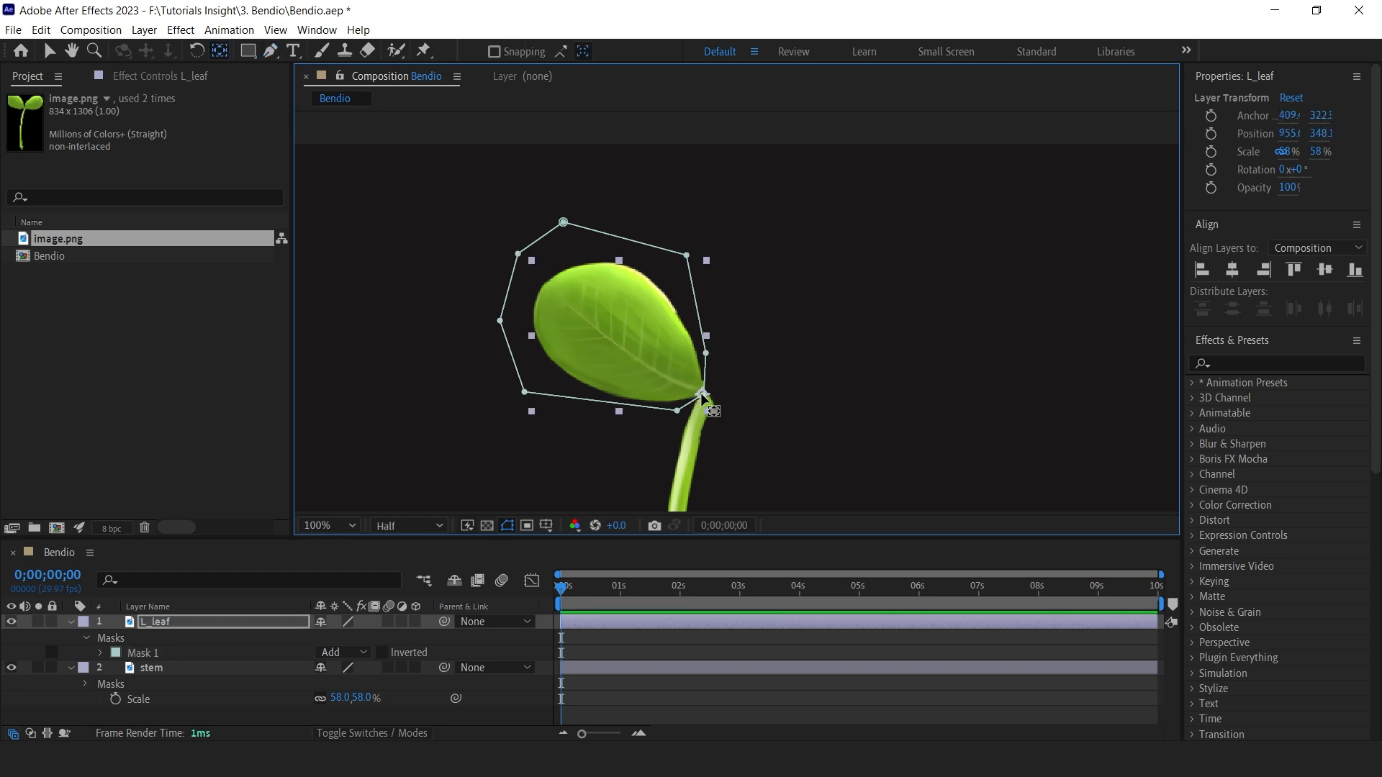
Duplicate the L_leaf layer and rename the copy R_leaf.
key(ctrl+d)
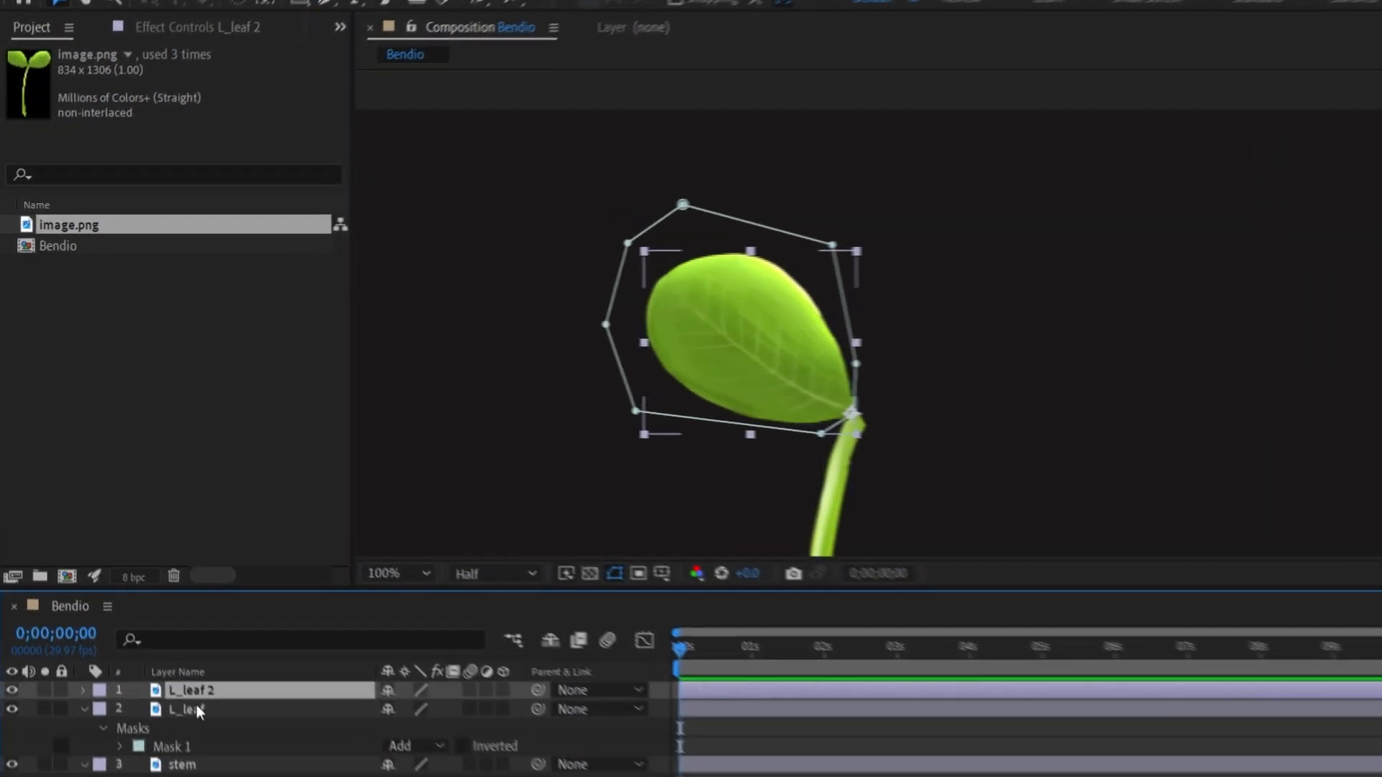
key(Return)
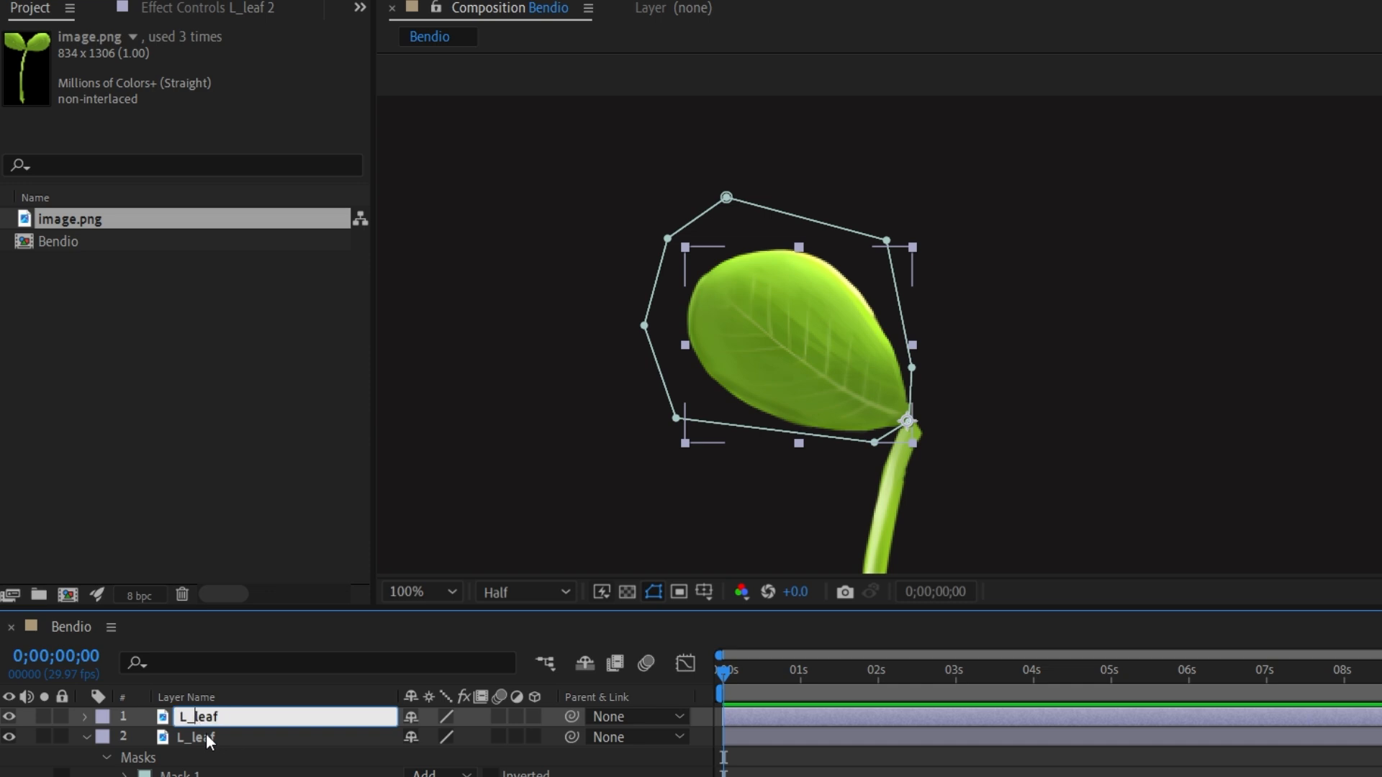
text(R_leaf)
key(Return)
Delete the copied mask from the R_leaf layer.
key(m)
click(155, 740)
key(Delete)
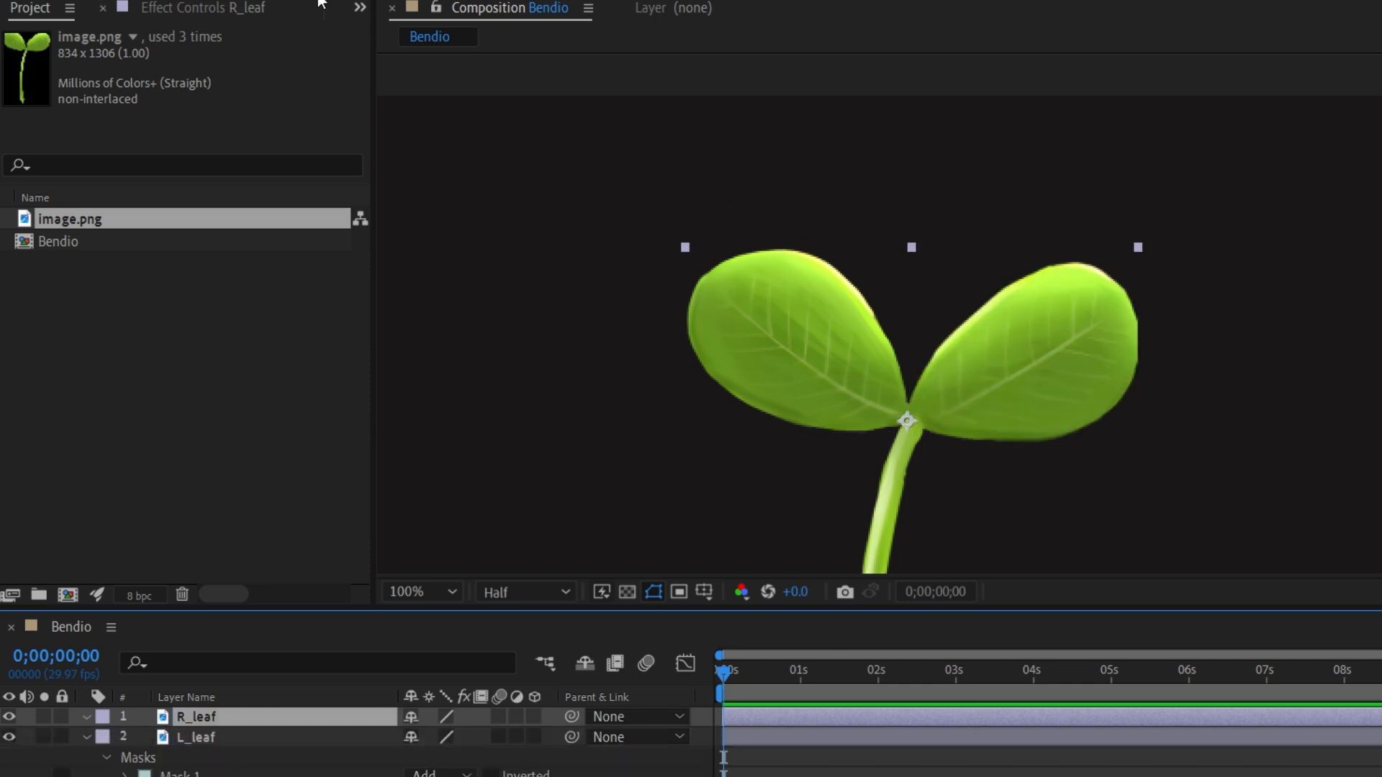
Draw a closed Pen mask around the right leaf on the R_leaf layer.
click(925, 292)
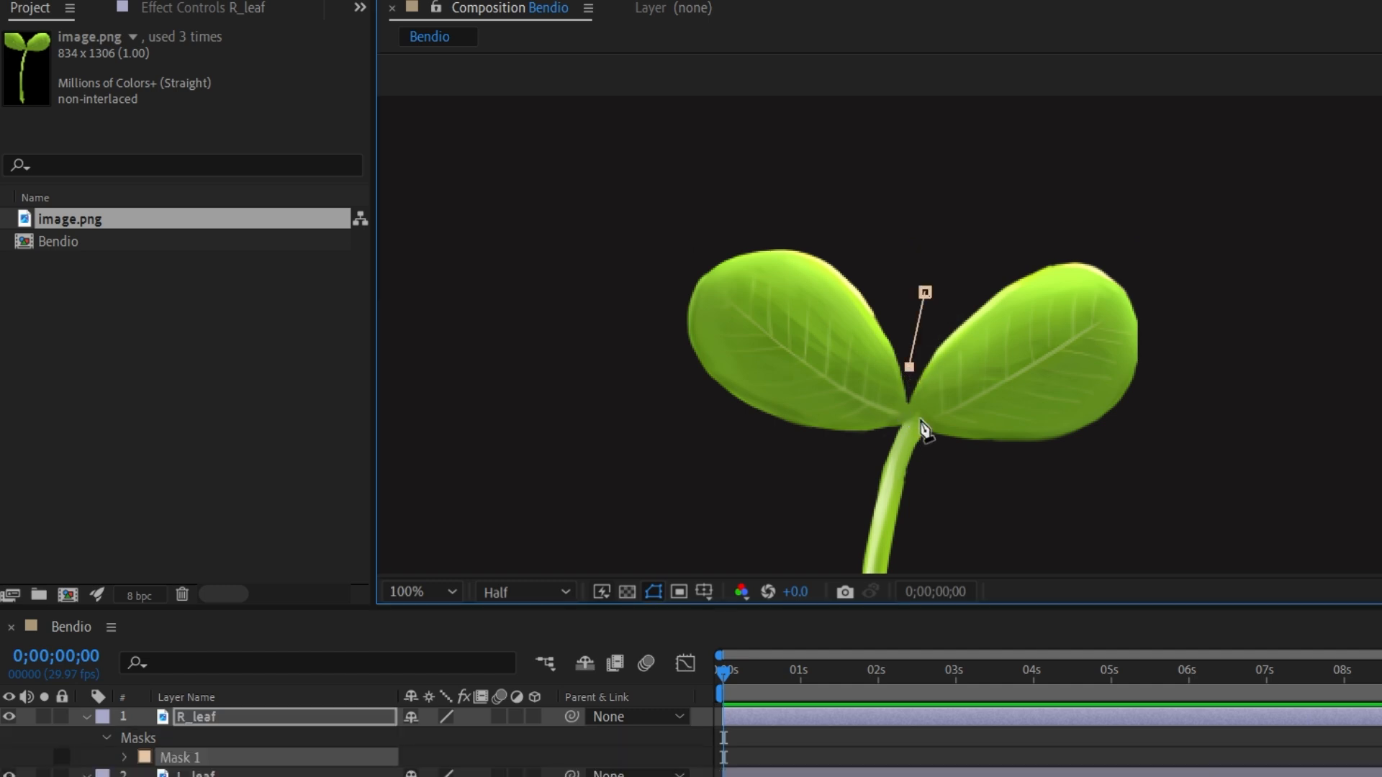
click(925, 293)
Move the R_leaf anchor point to the base of the right leaf at the stem junction.
key(y)
click(1005, 354)
drag(902, 424, 916, 425)
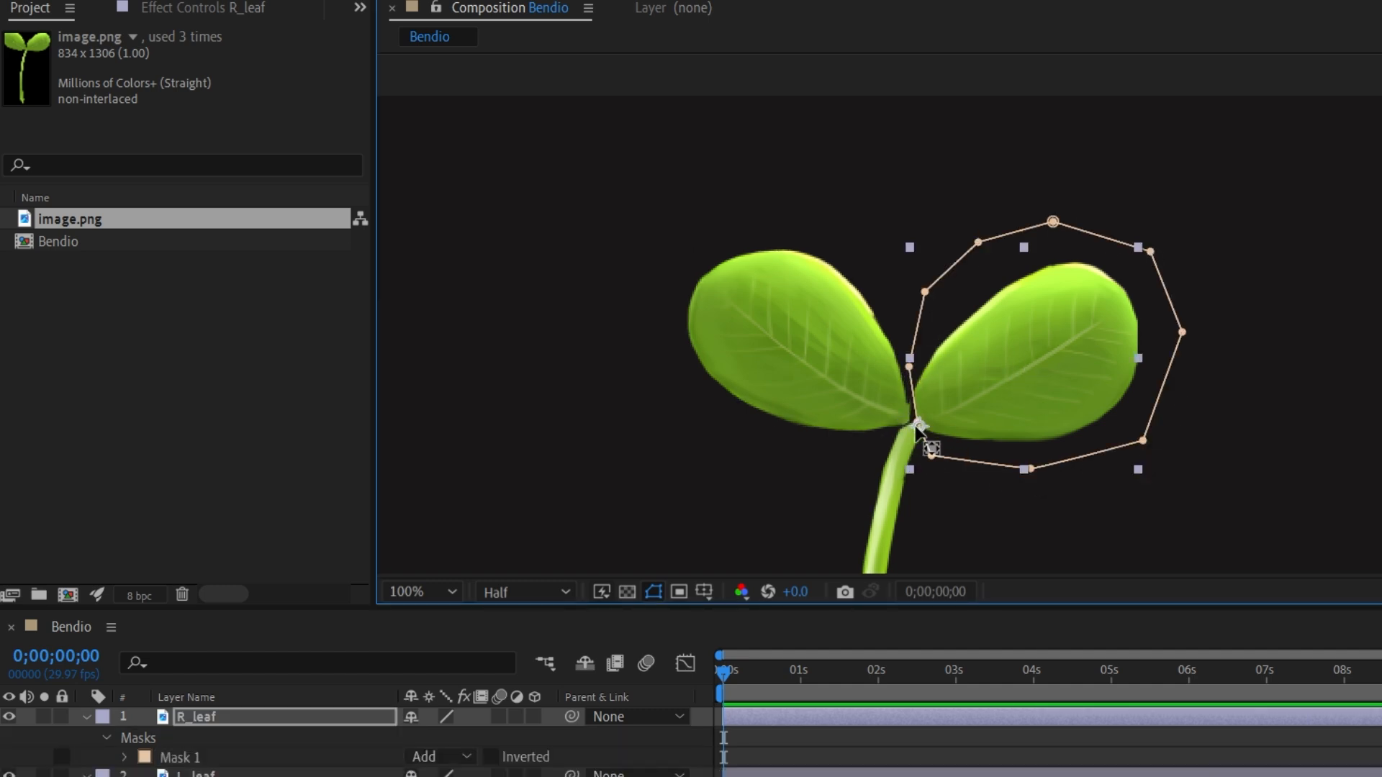
Zoom into the leaf junction and nudge the right leaf's mask point at the stem.
click(799, 751)
scroll(980, 459, up, 1)
drag(979, 460, 999, 332)
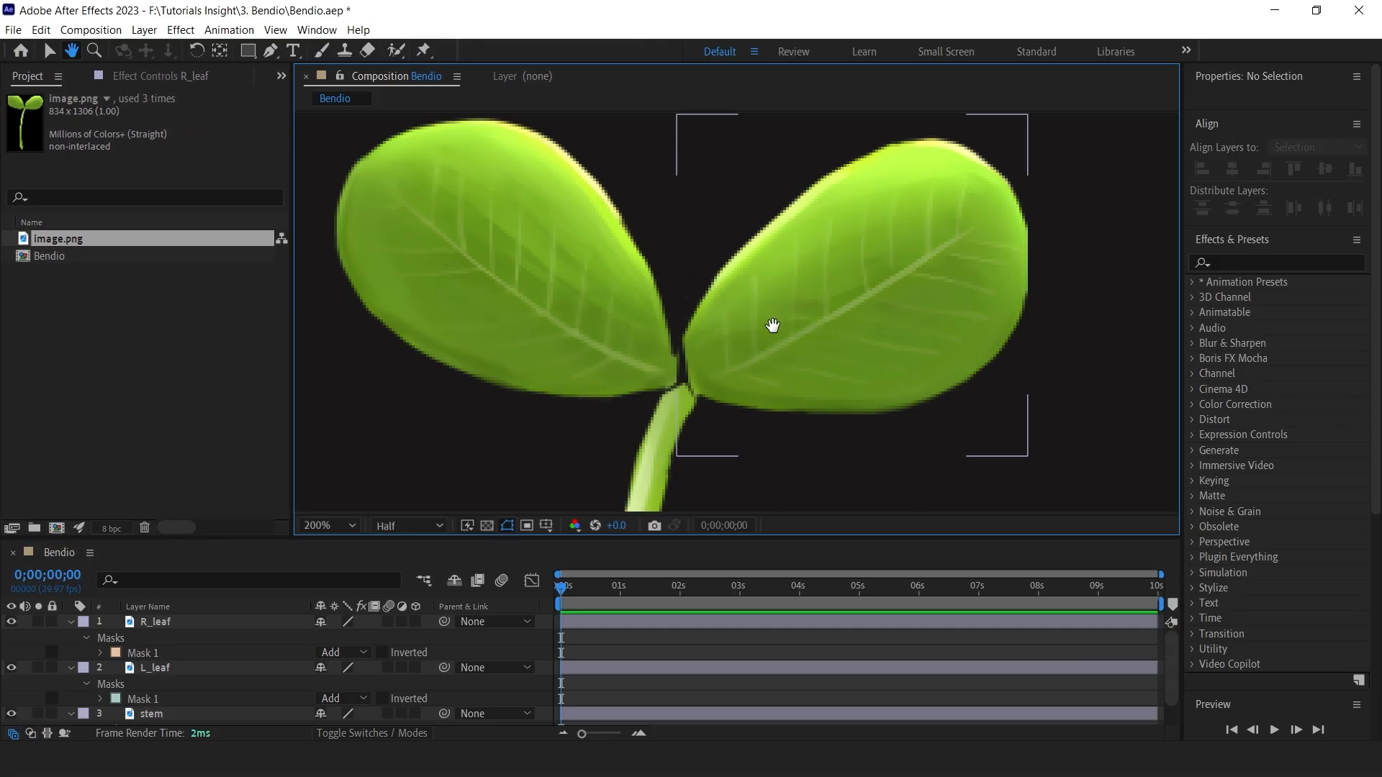
click(624, 621)
drag(691, 389, 678, 388)
Adjust the left leaf's mask vertex at the junction so it meets the stem.
click(612, 668)
key(u)
key(u)
scroll(157, 709, down, 1)
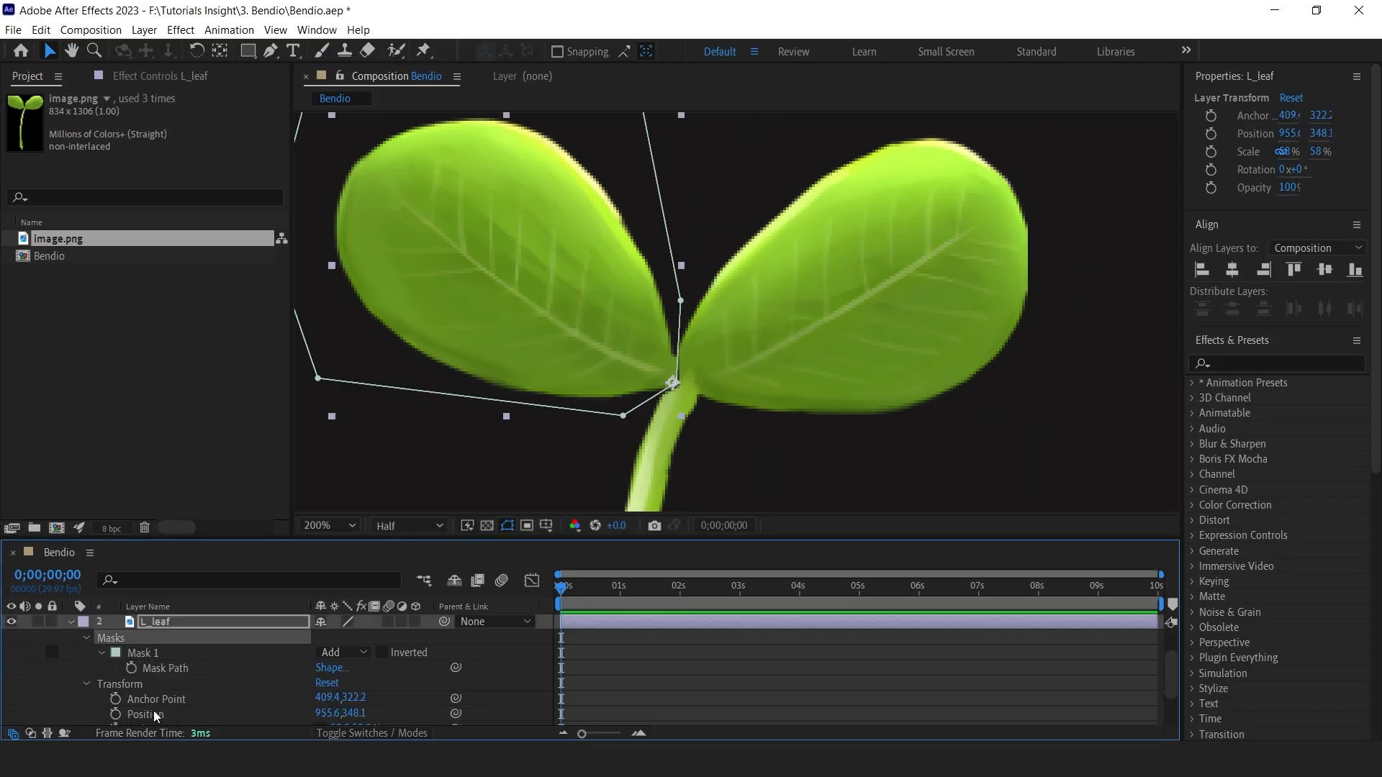
click(161, 666)
click(101, 654)
click(167, 683)
drag(676, 384, 685, 385)
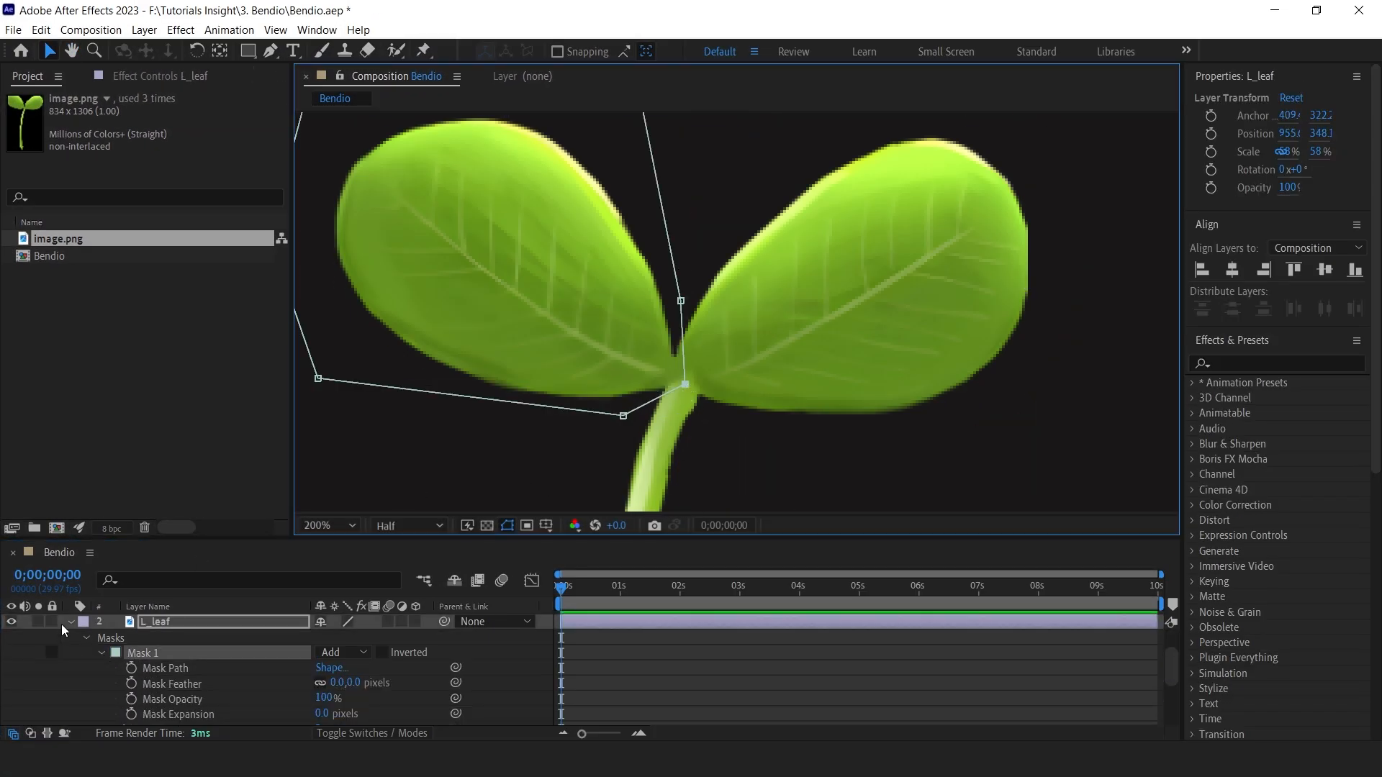
Hide the R_leaf and L_leaf layers so only the stem shows.
click(72, 623)
click(71, 622)
click(346, 525)
click(381, 230)
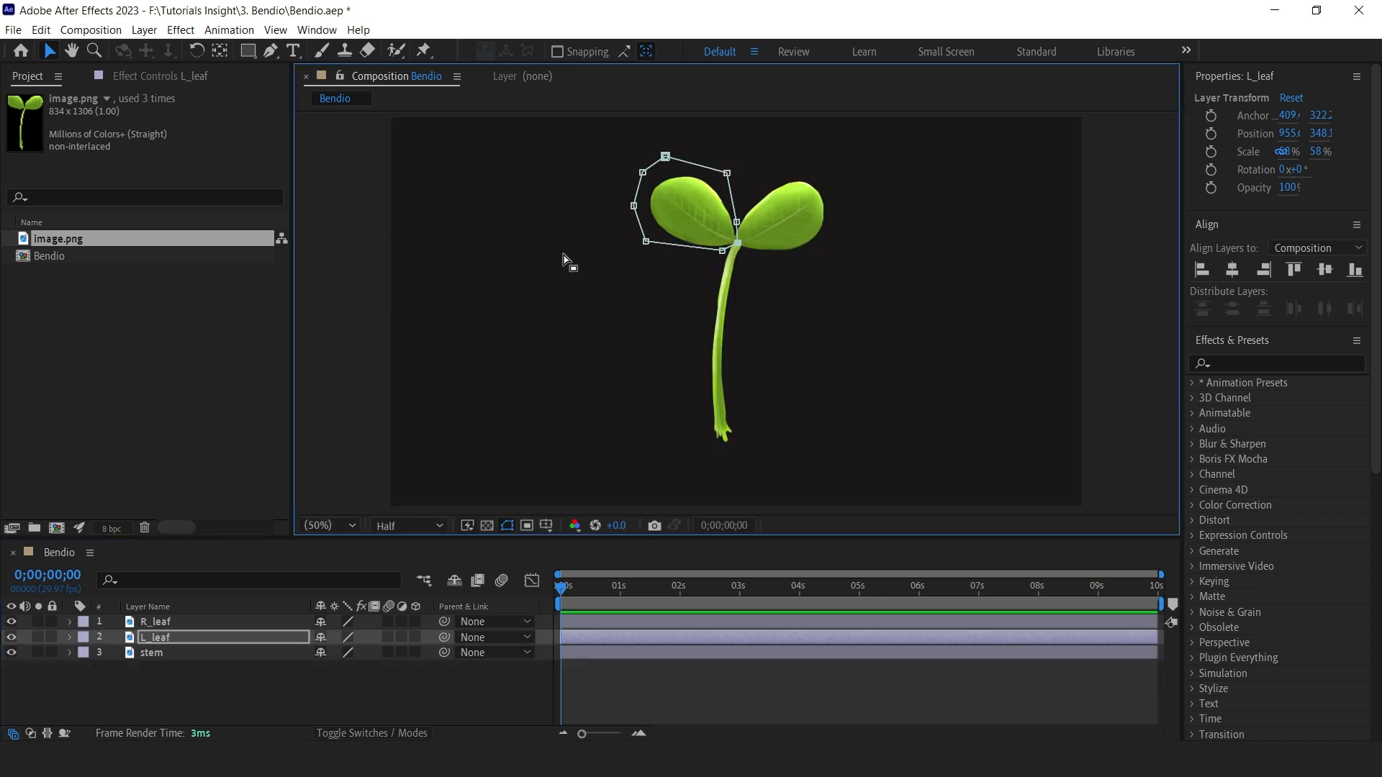
click(14, 632)
click(12, 622)
click(11, 637)
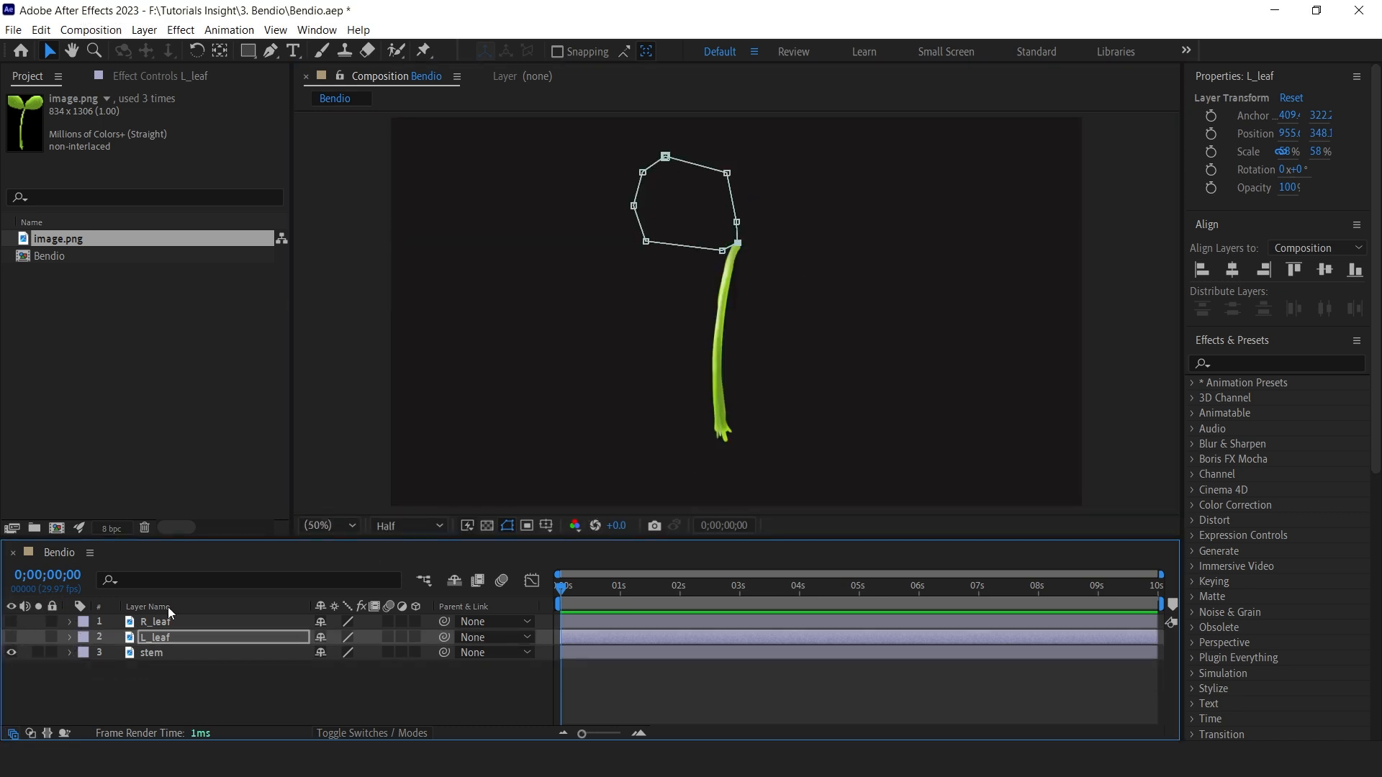
Apply the Bendio effect to the stem layer.
click(587, 651)
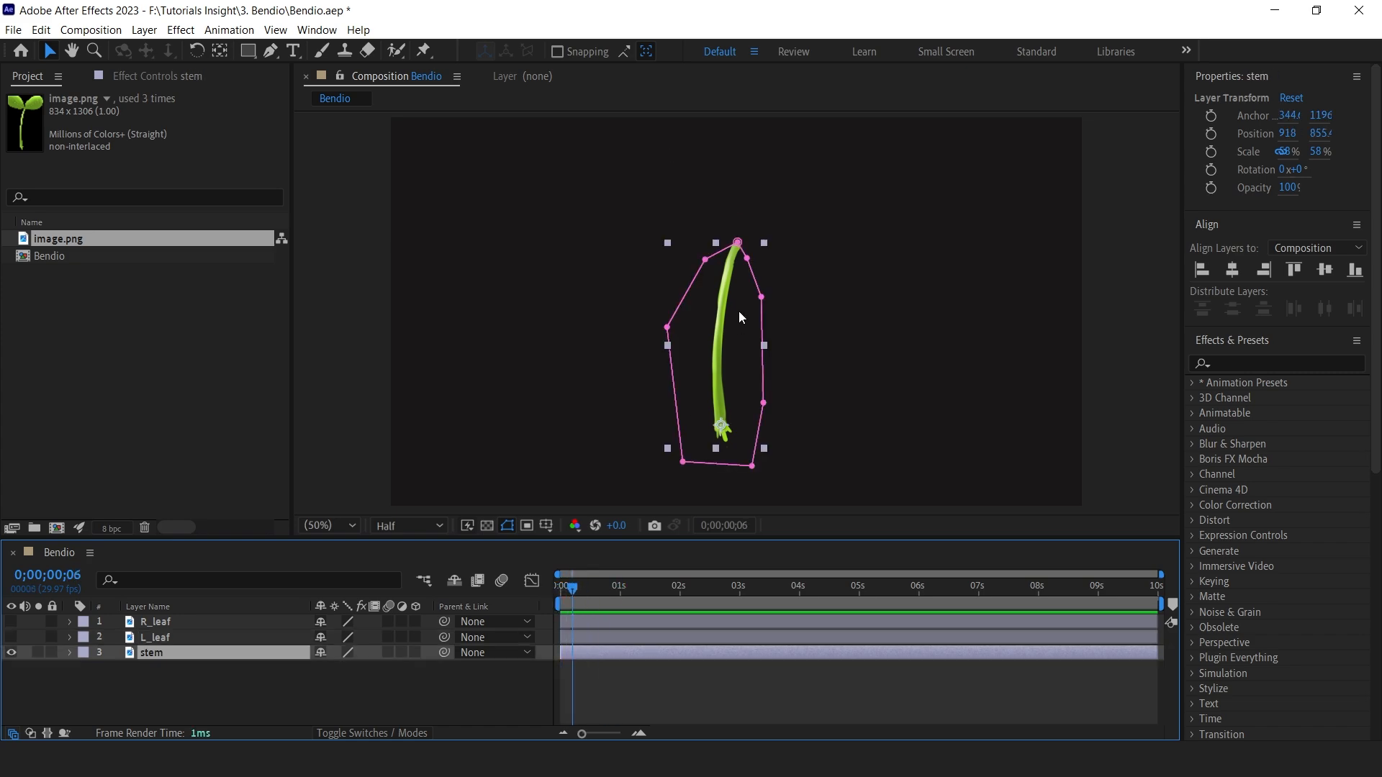
key(ctrl+space)
text(bend)
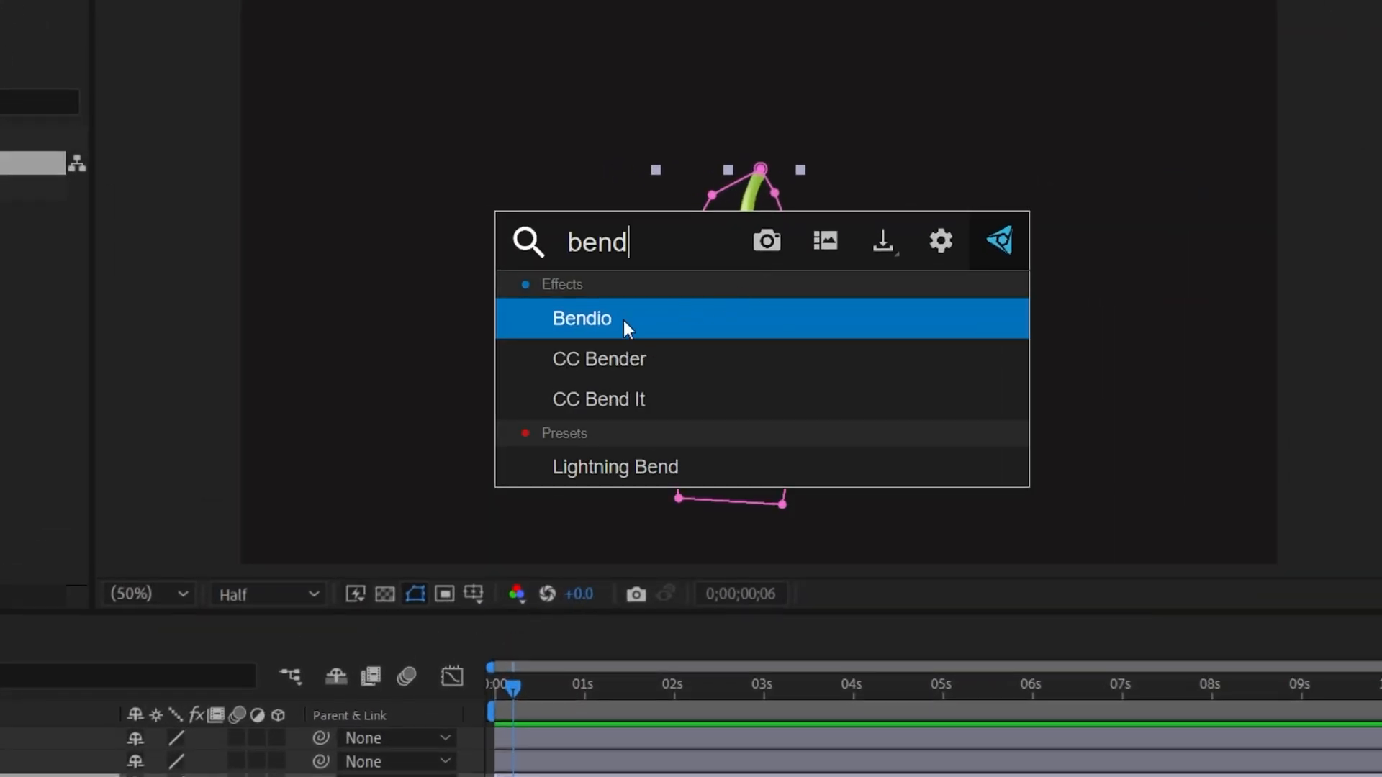
click(627, 320)
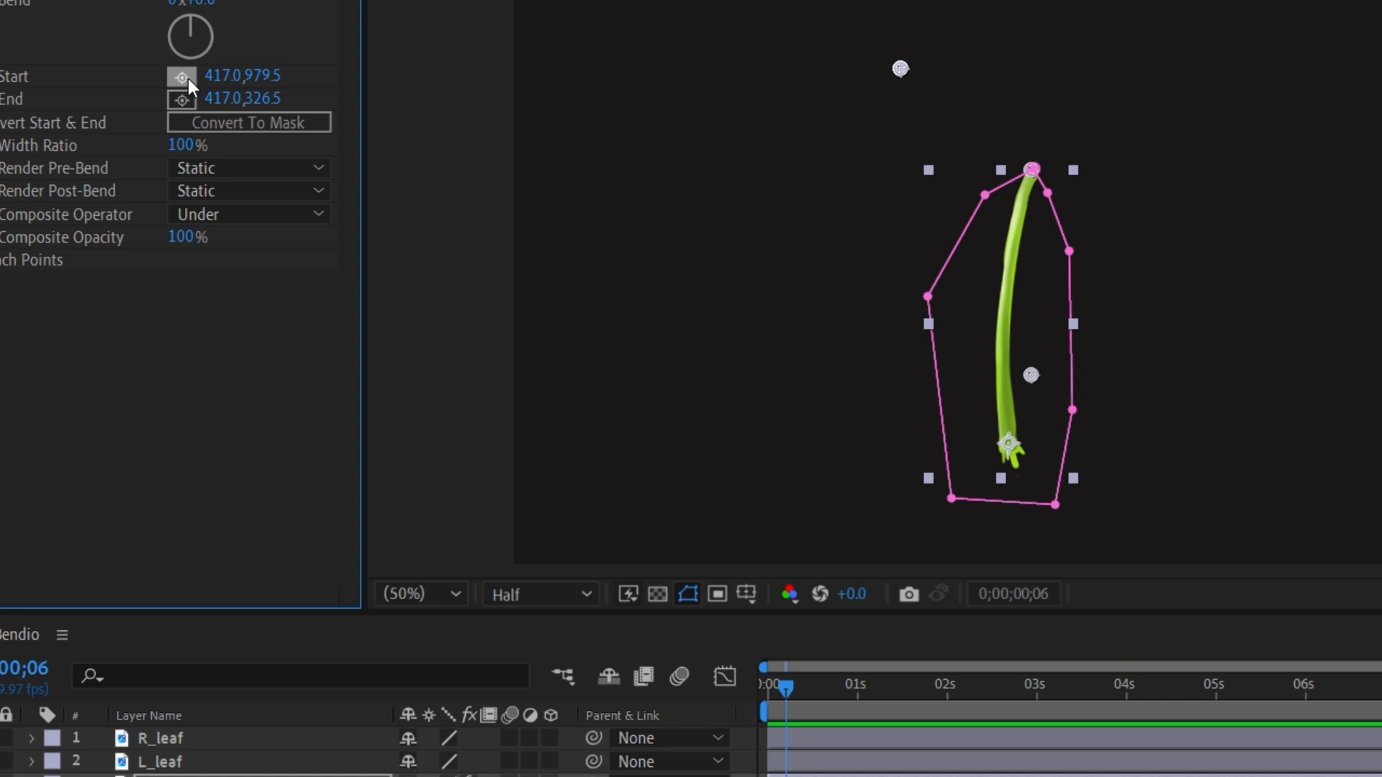
Set Bendio's End point at the top tip of the stem.
click(185, 78)
click(1003, 432)
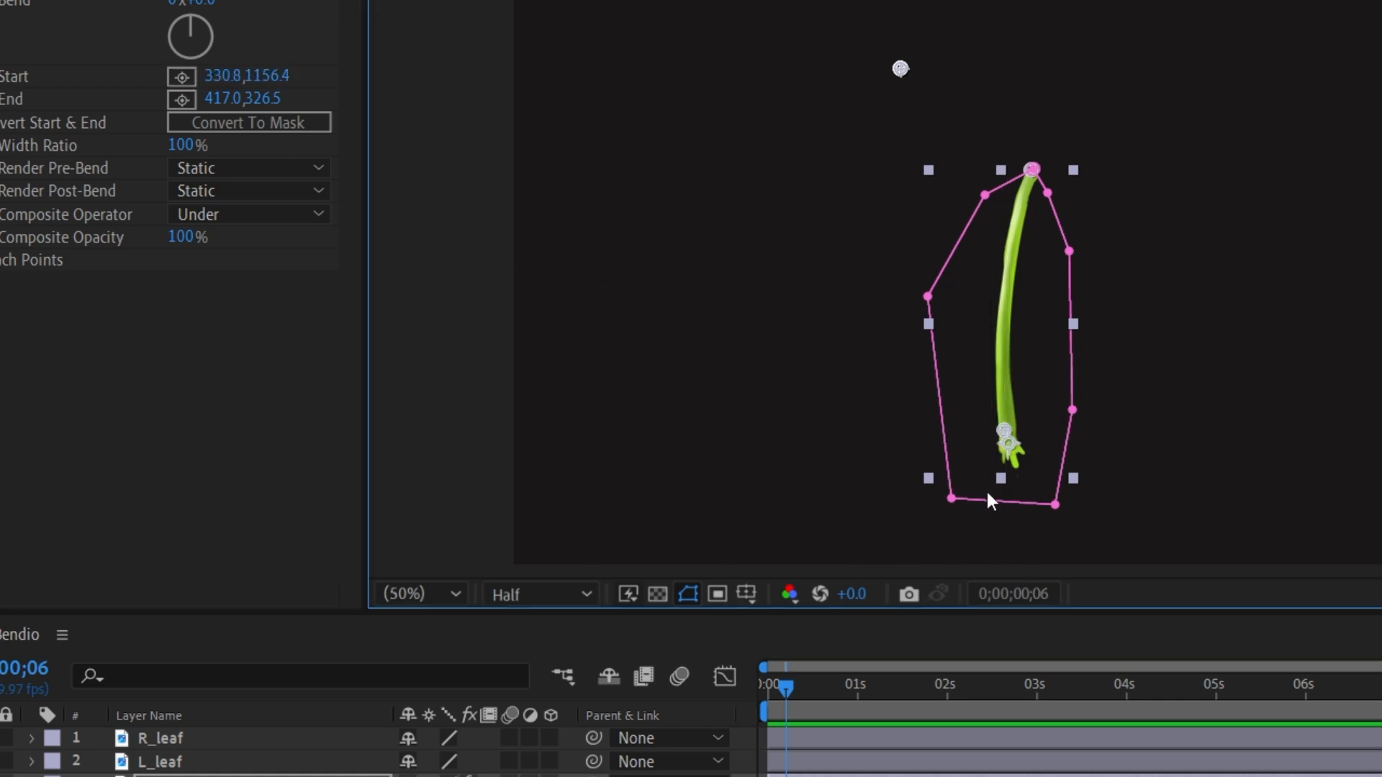
click(189, 98)
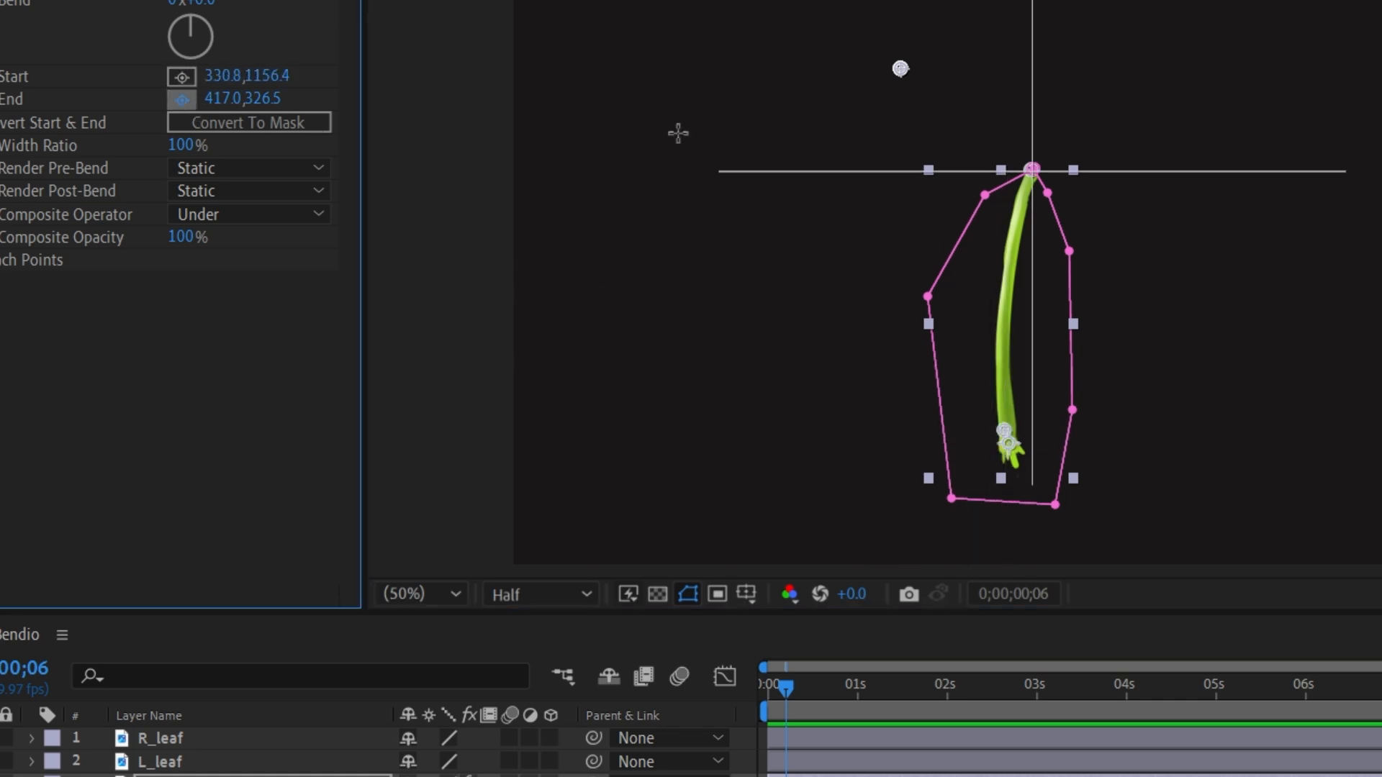
click(1027, 176)
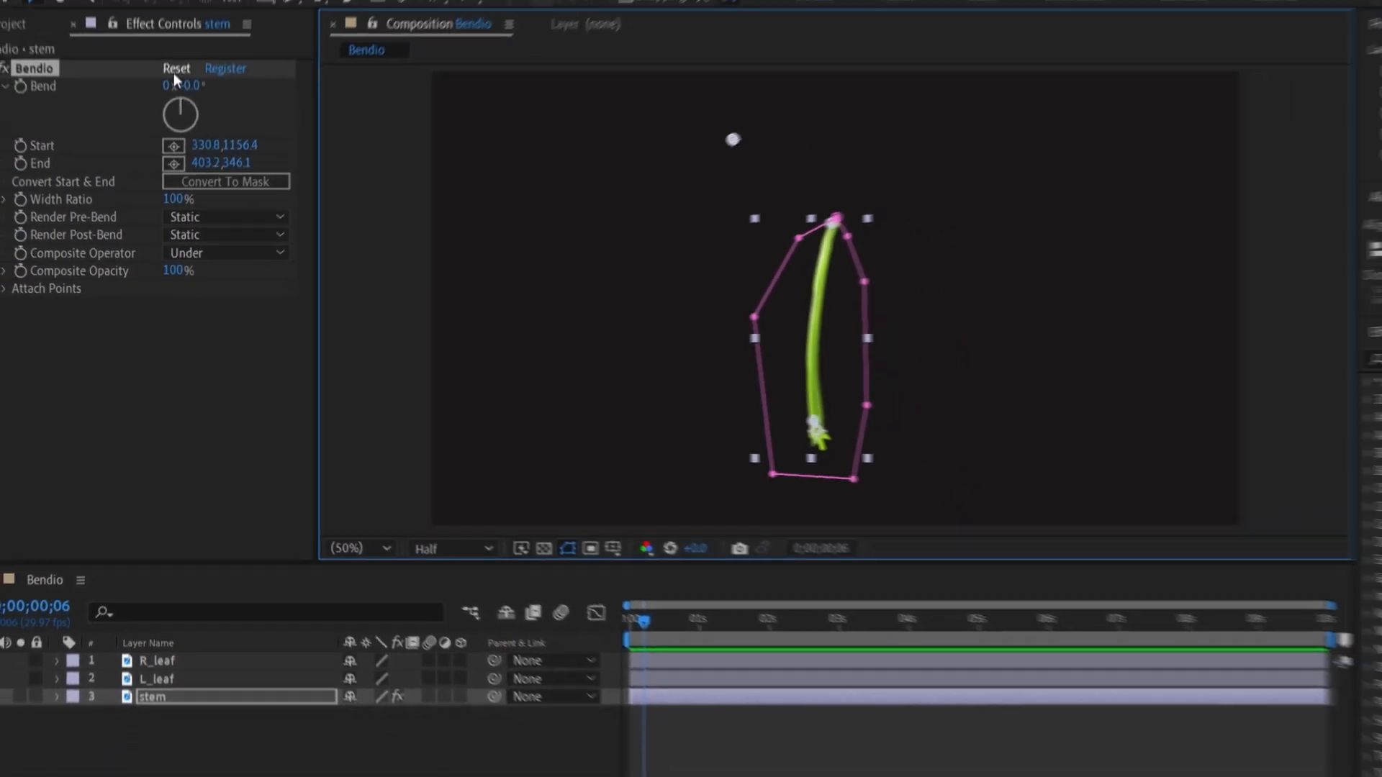
Set Bendio's Bend to 1x+164.0° to curl the stem.
drag(202, 2, 324, 21)
drag(265, 143, 665, 133)
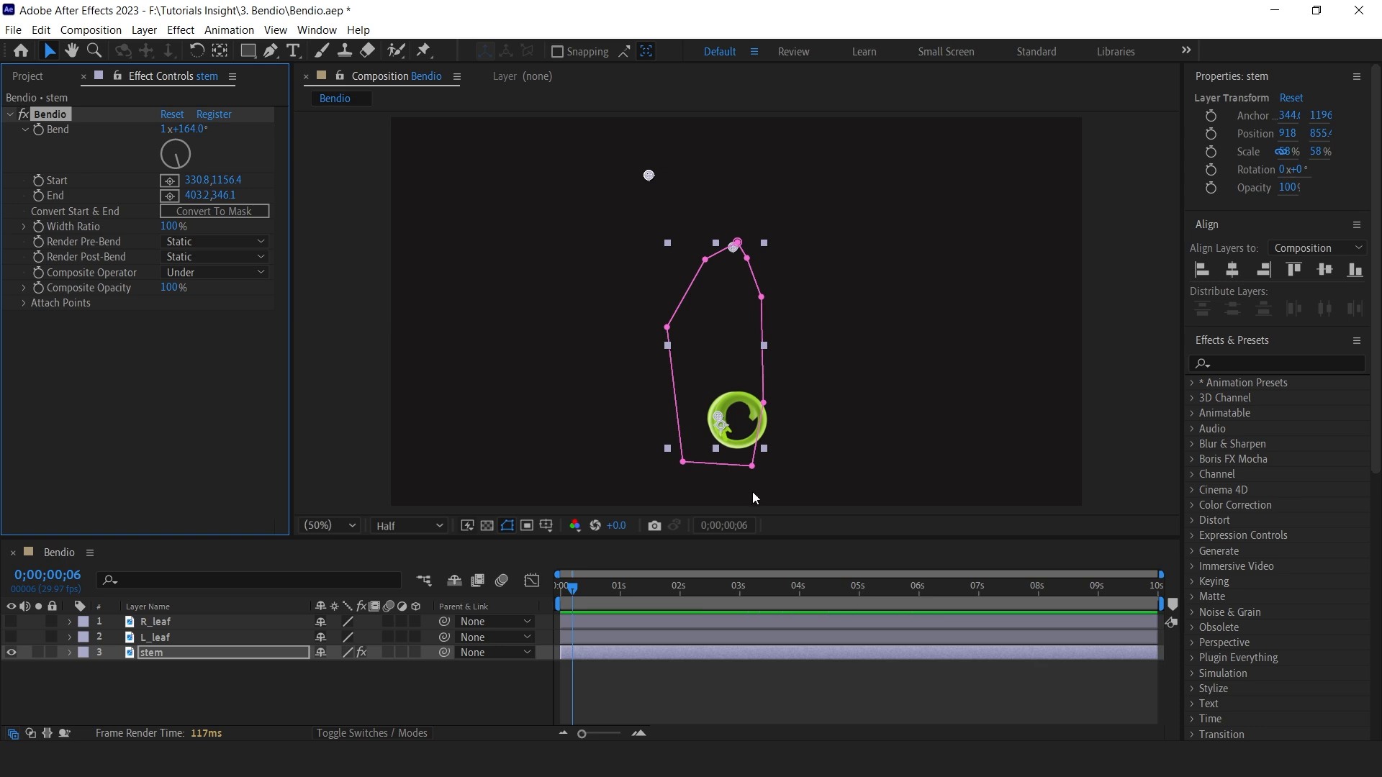
Set Bendio's End x to 322.2 and Start x to 363.8 to reposition the curl.
click(587, 682)
click(591, 652)
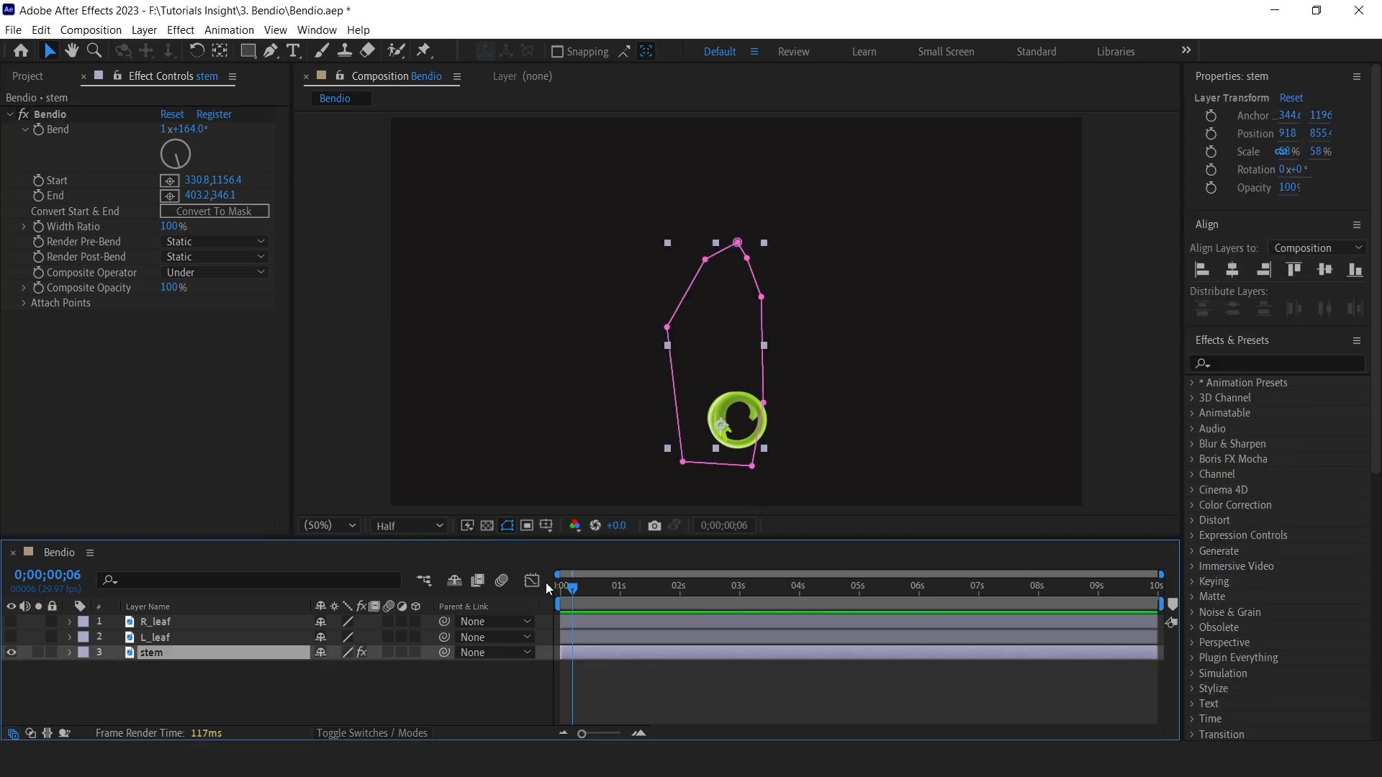
click(505, 528)
drag(574, 591, 584, 593)
drag(193, 193, 149, 193)
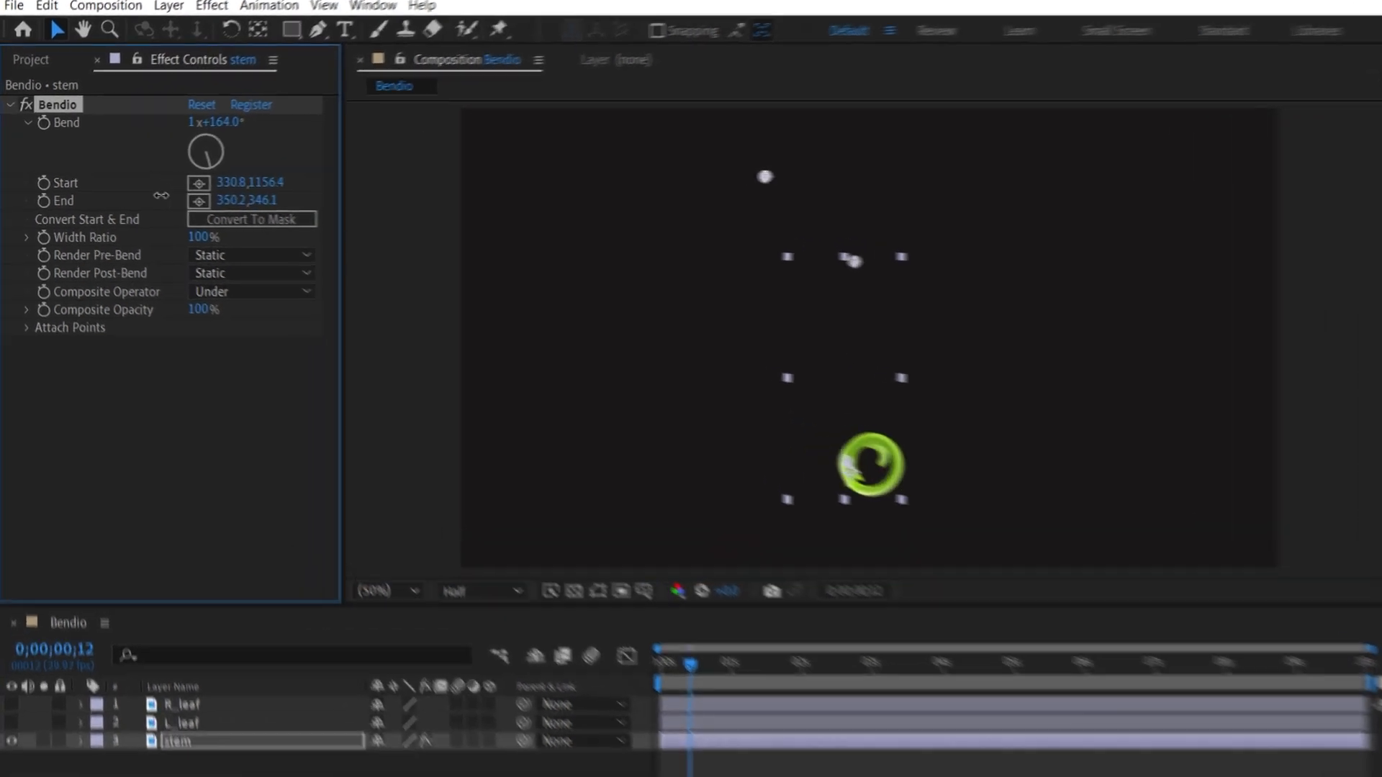
drag(243, 180, 274, 170)
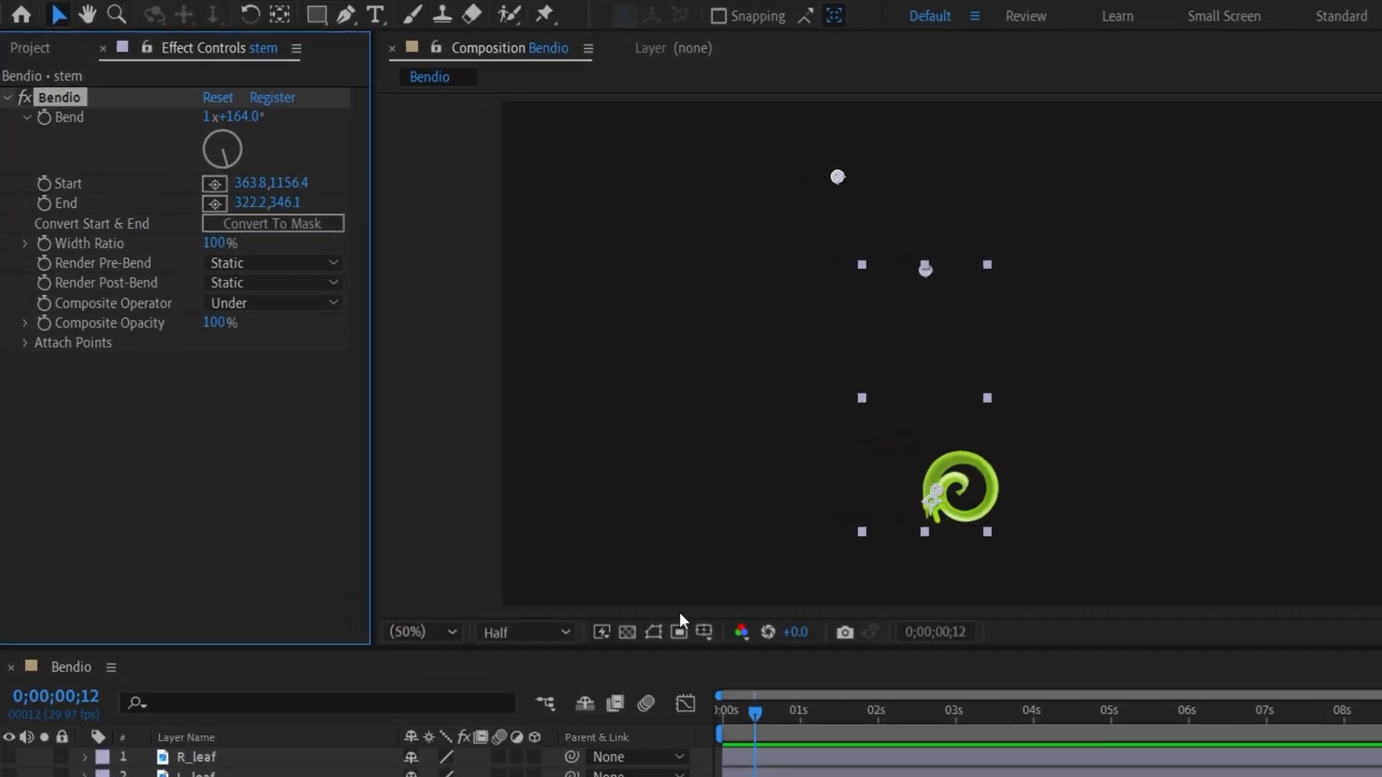
Add a Bend keyframe and move it to the start of the timeline.
click(45, 117)
key(u)
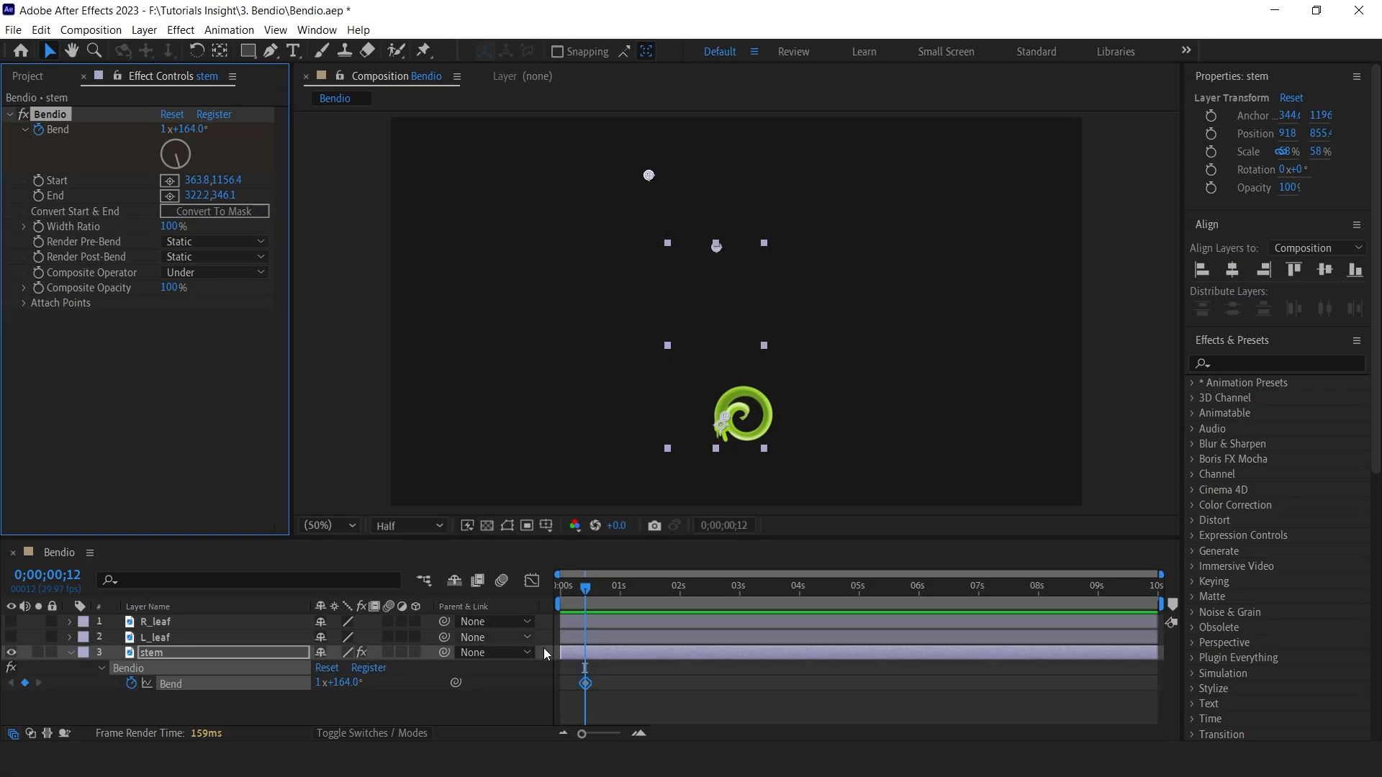
drag(588, 690, 563, 690)
Set Bend to 0 about one second in to uncurl the stem.
drag(586, 588, 593, 589)
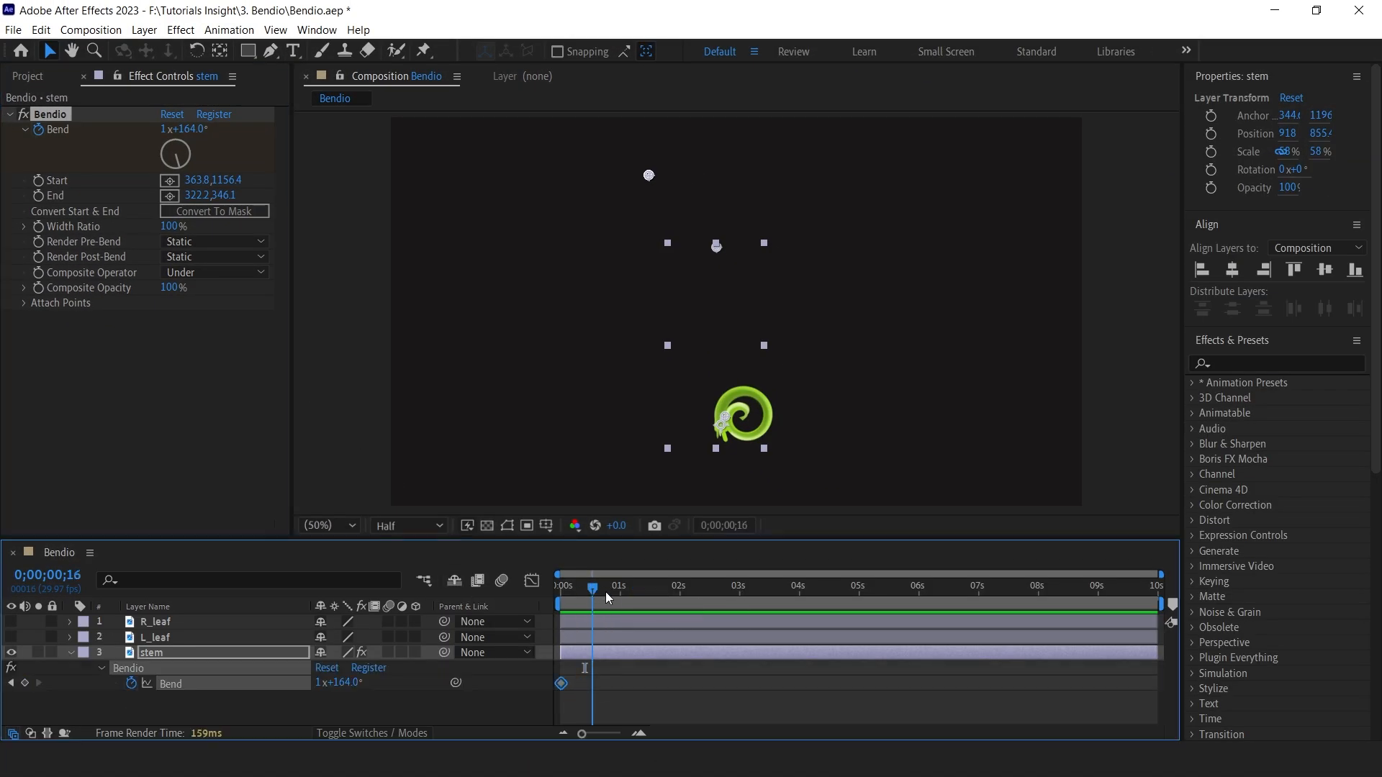
click(197, 129)
text(0)
key(Return)
drag(165, 131, 162, 131)
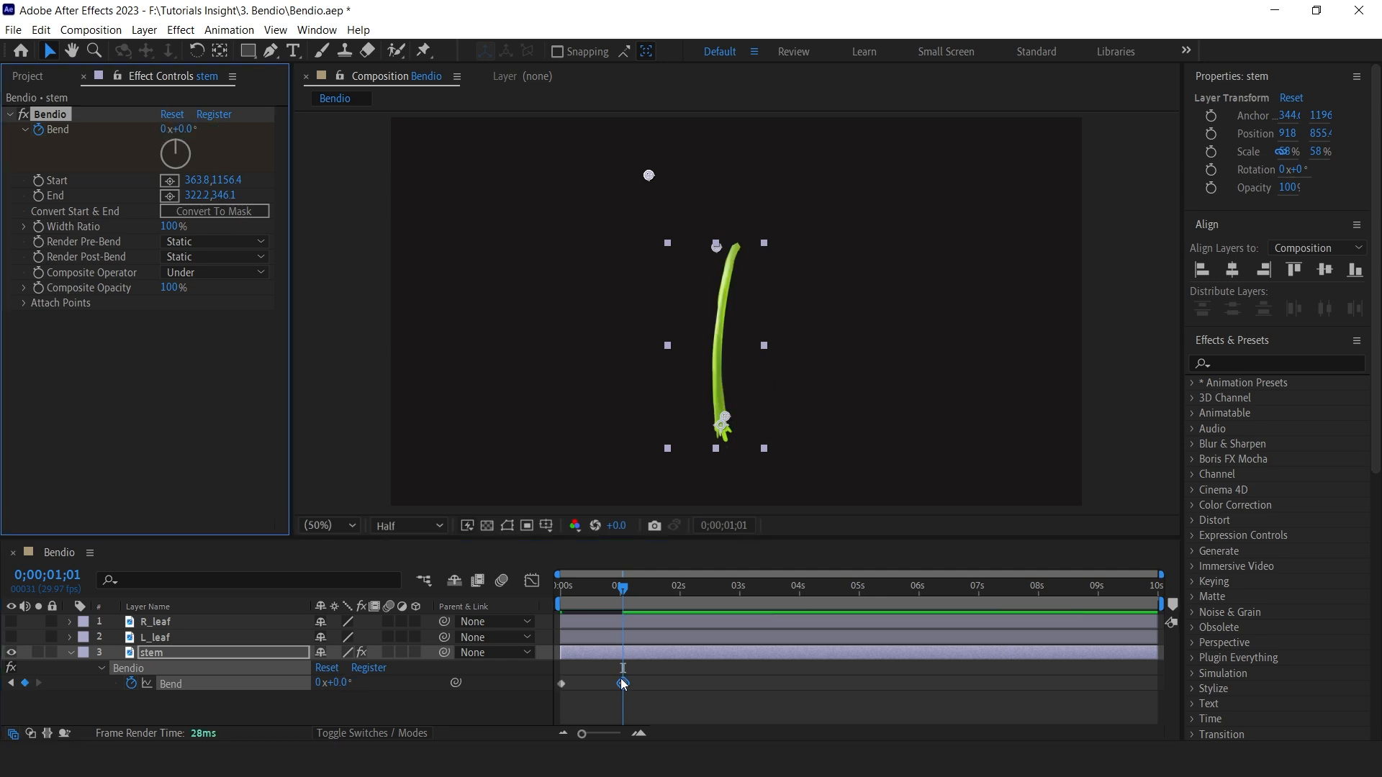
Preview the stem's uncurling animation.
mouse_move(576, 587)
mouse_down()
mouse_move(540, 594)
mouse_move(625, 589)
mouse_move(566, 589)
mouse_up()
key(space)
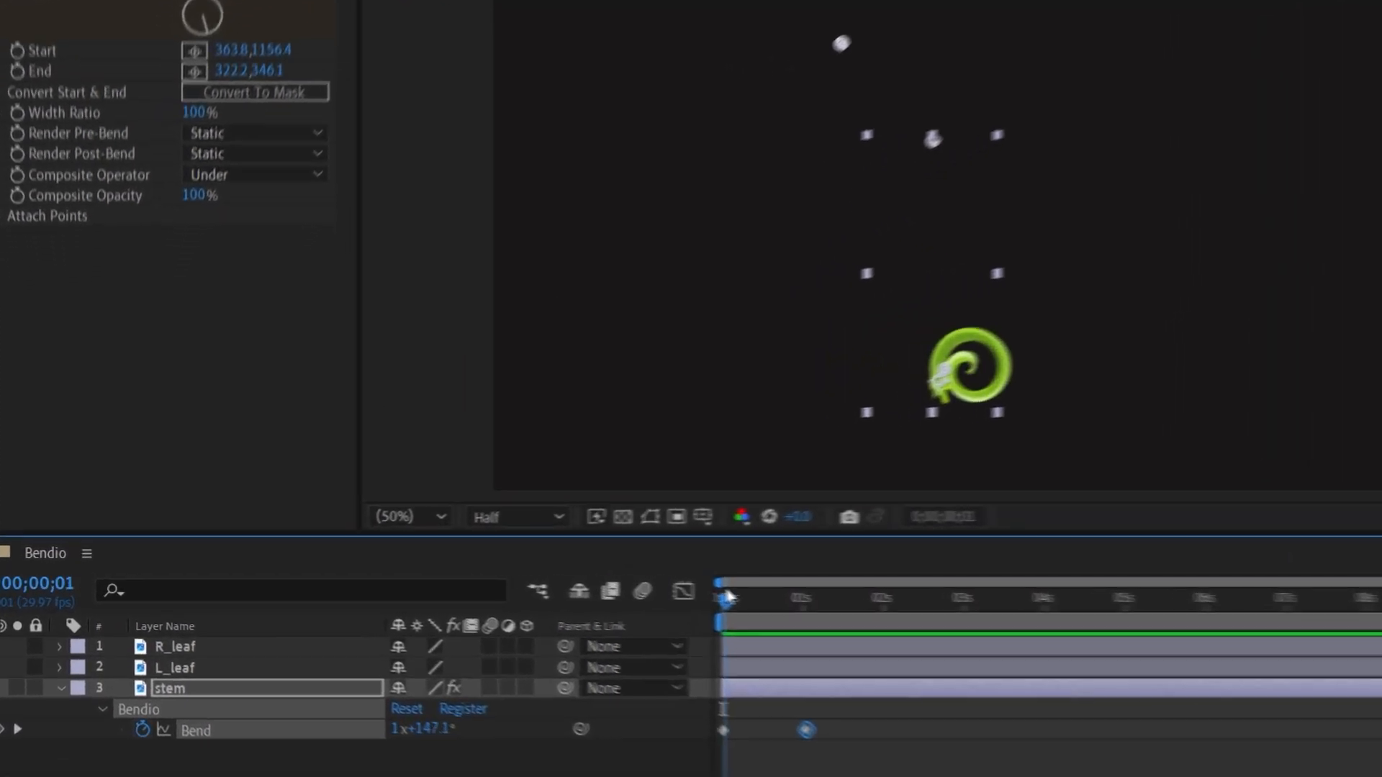
drag(726, 590, 722, 592)
click(737, 686)
Keyframe the stem's Scale from 0% at the start to 58% at about one second.
key(s)
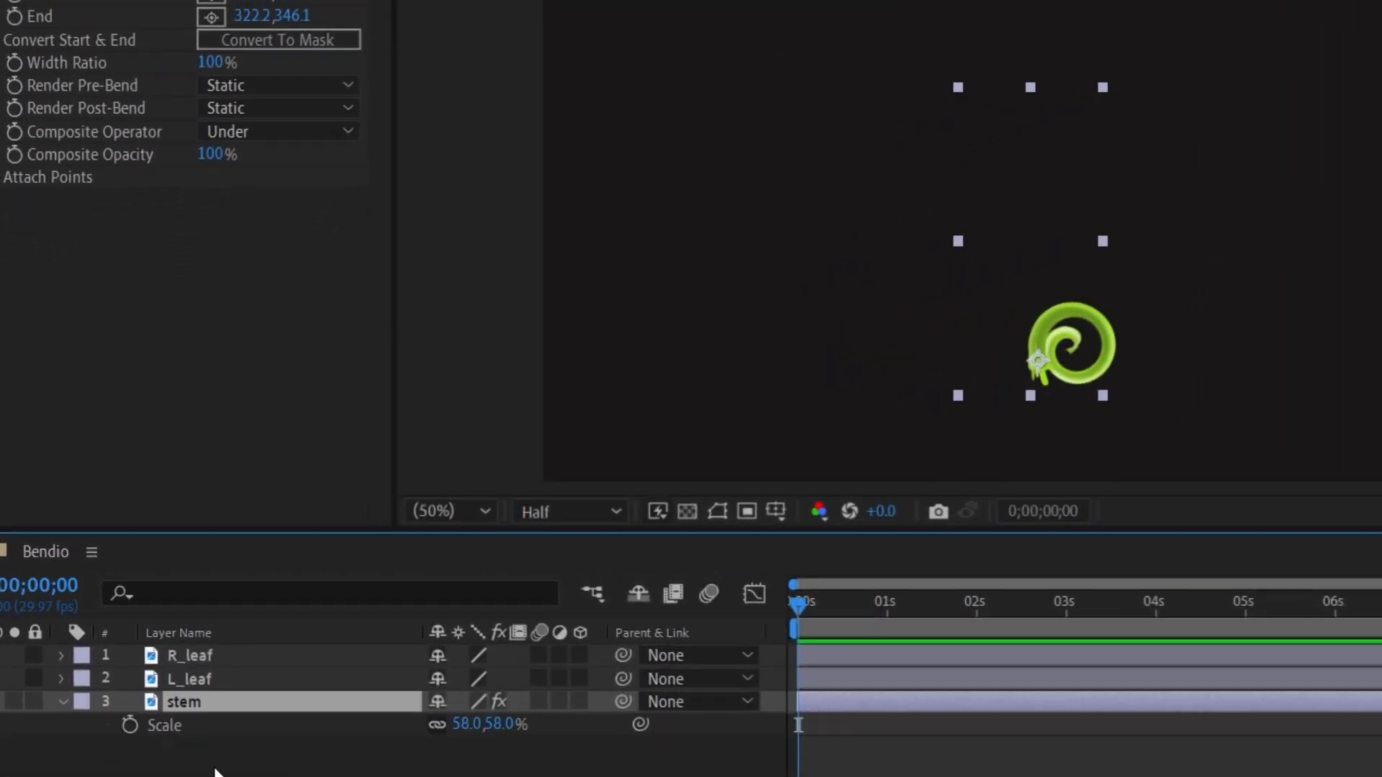
click(129, 725)
key(u)
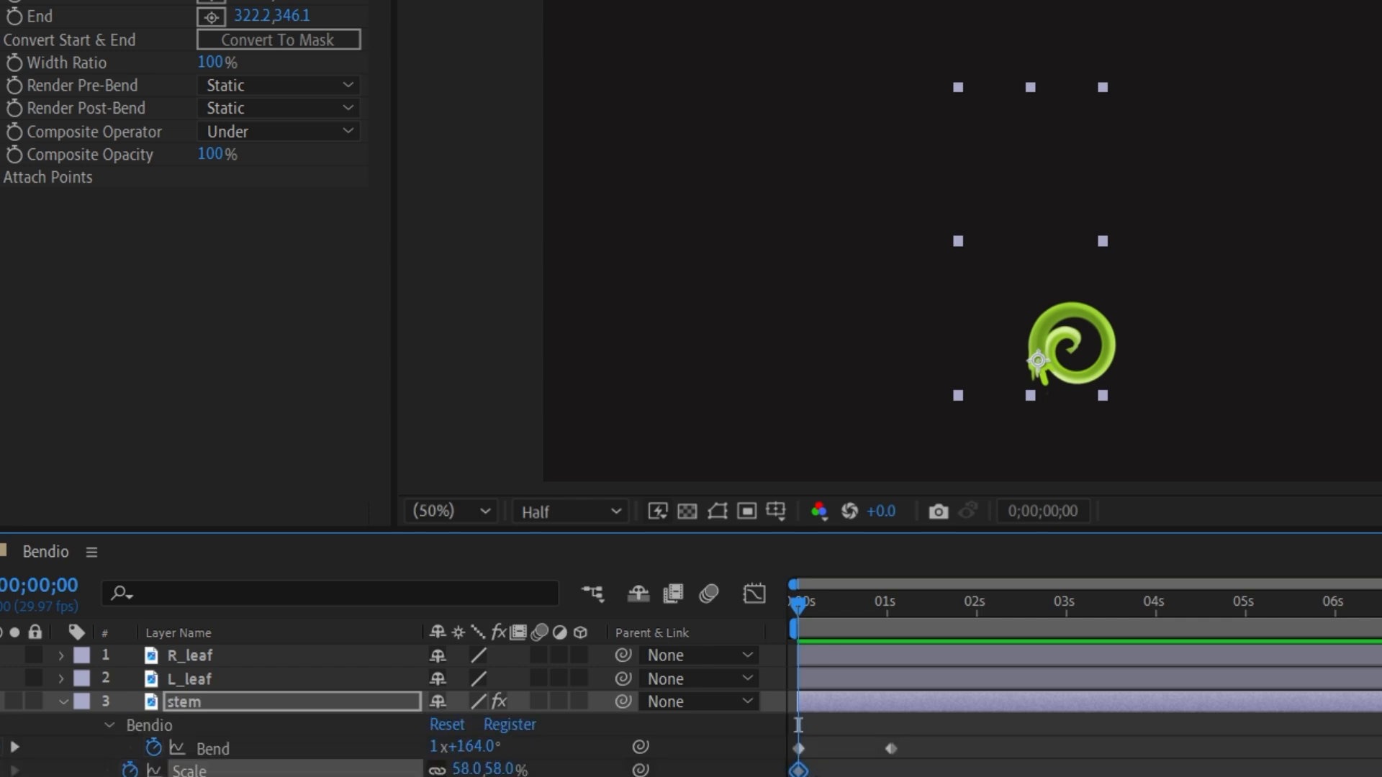
drag(798, 771, 891, 770)
text(0)
key(Return)
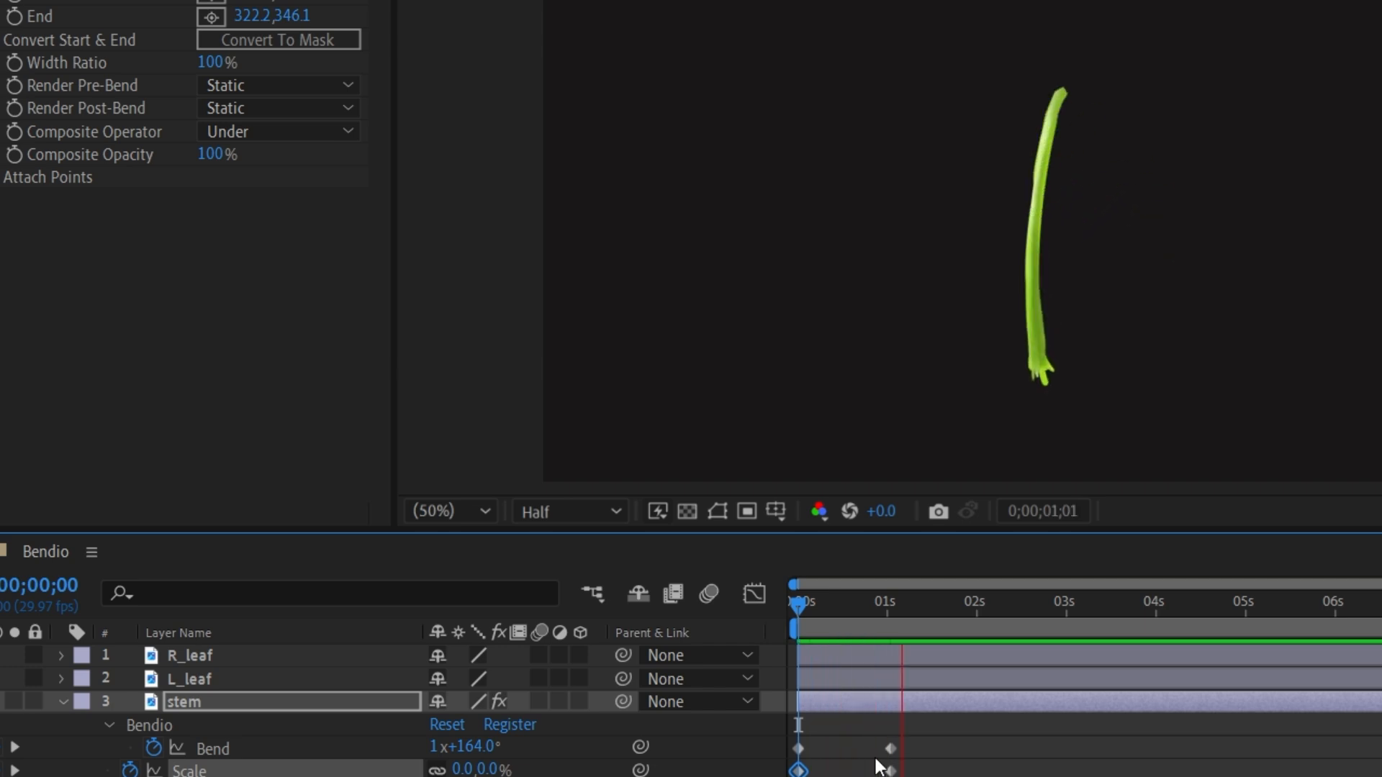
Apply Easy Ease to the stem's Scale keyframes.
drag(793, 607, 882, 618)
key(space)
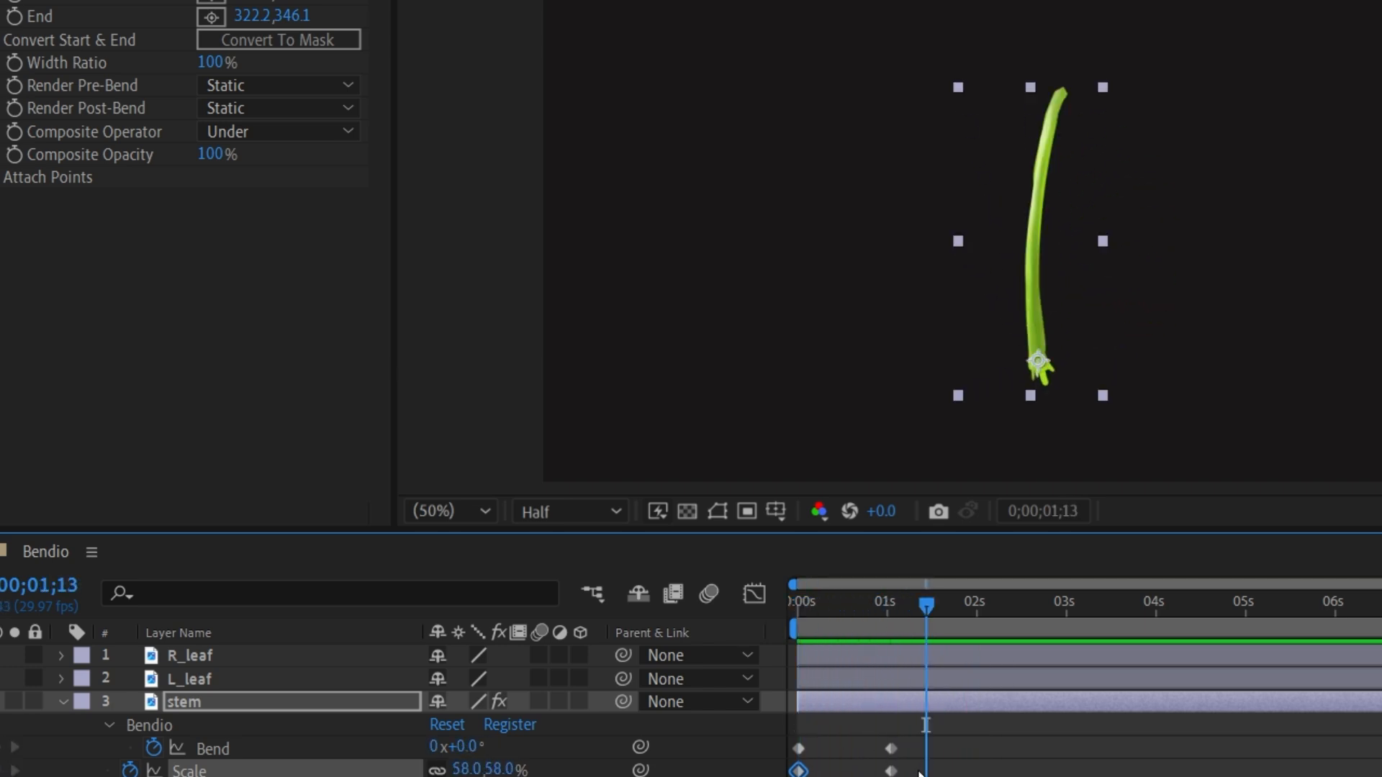
right_click(891, 770)
mouse_move(1079, 752)
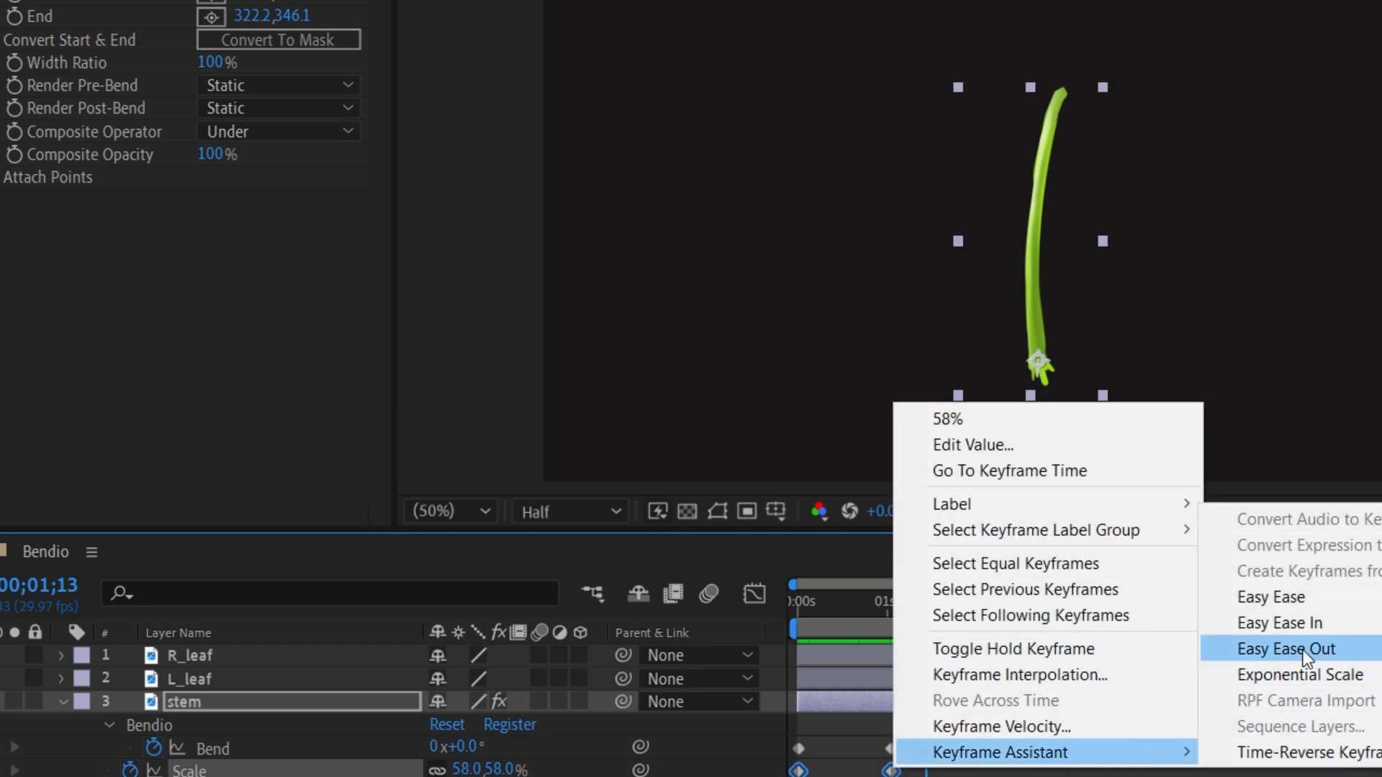
click(1288, 597)
Play back the stem's grow-and-uncurl animation.
drag(819, 611, 762, 602)
key(space)
key(space)
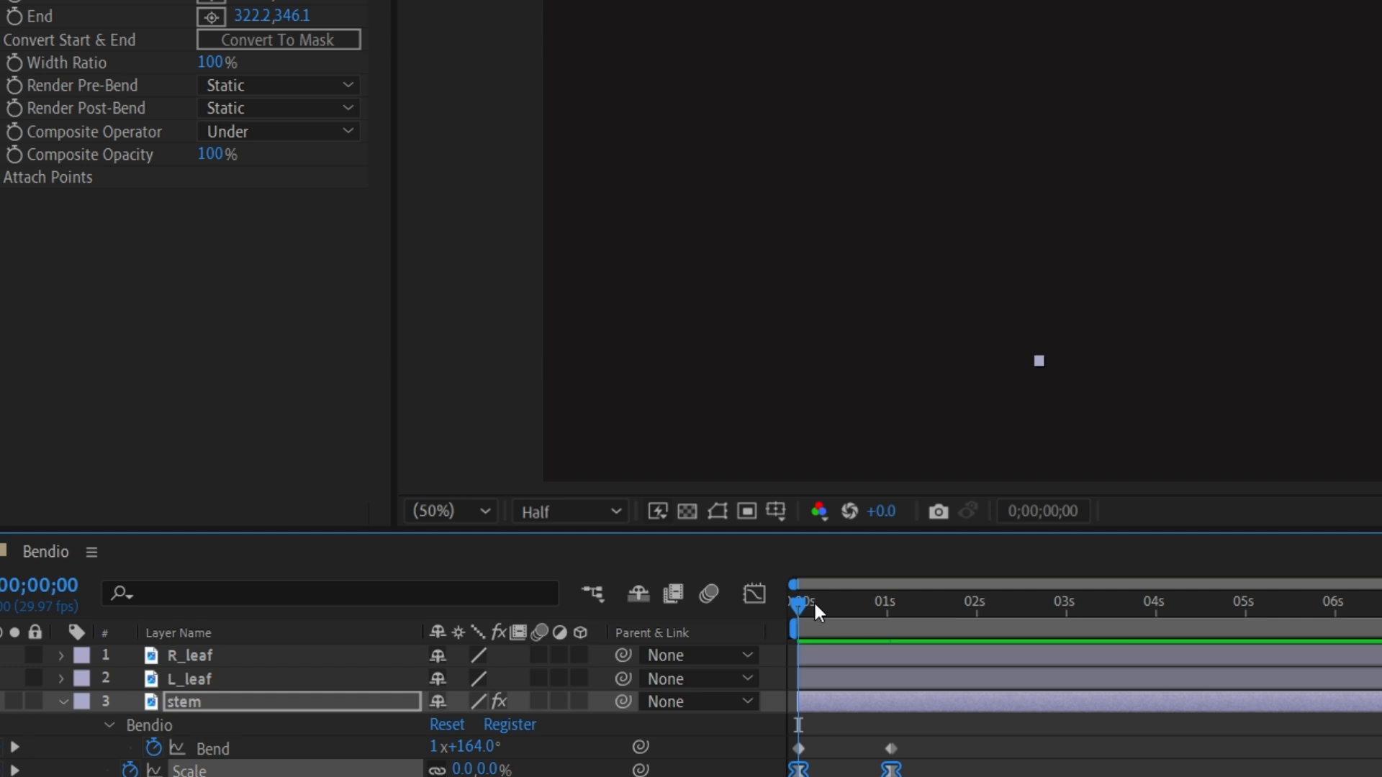
key(space)
drag(835, 607, 862, 611)
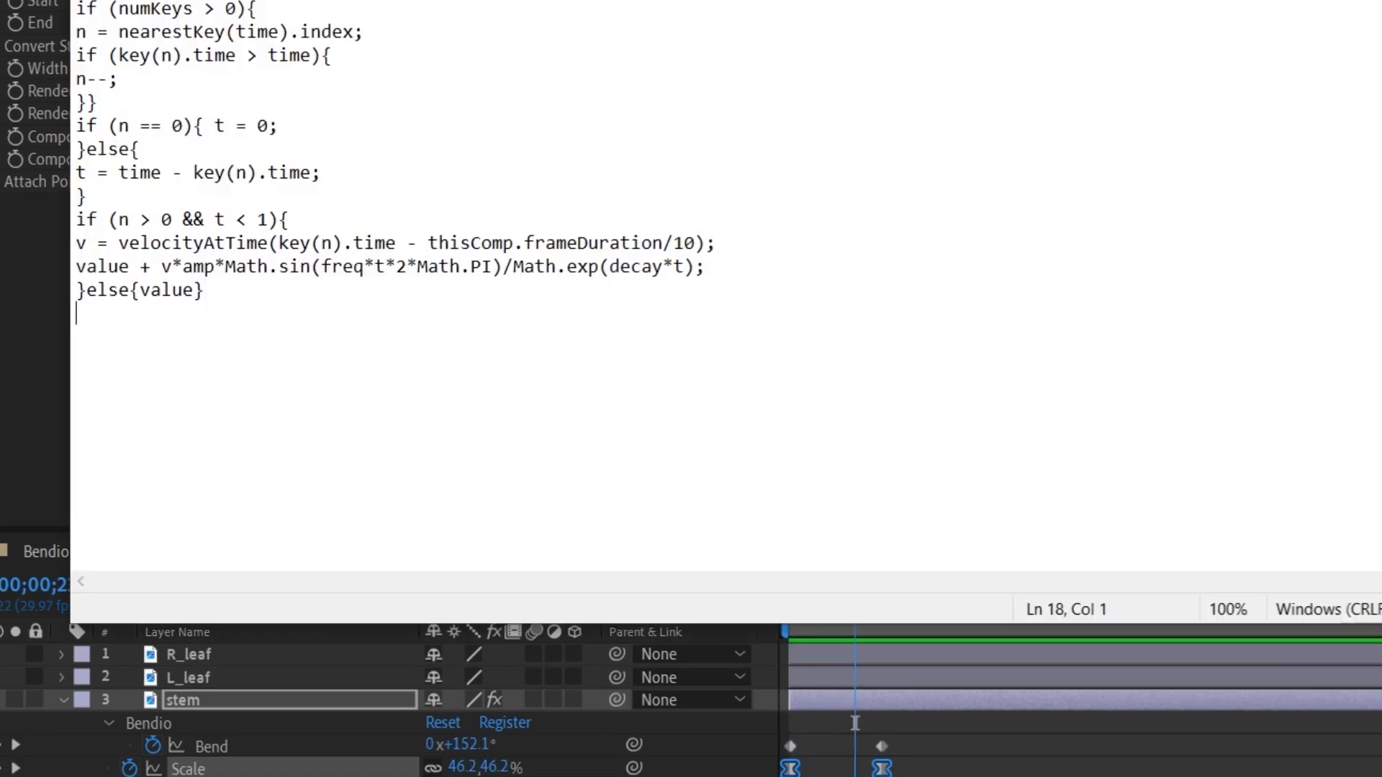
Copy the bounce expression script and apply it as an expression on the stem's Bend property.
drag(90, 315, 74, 15)
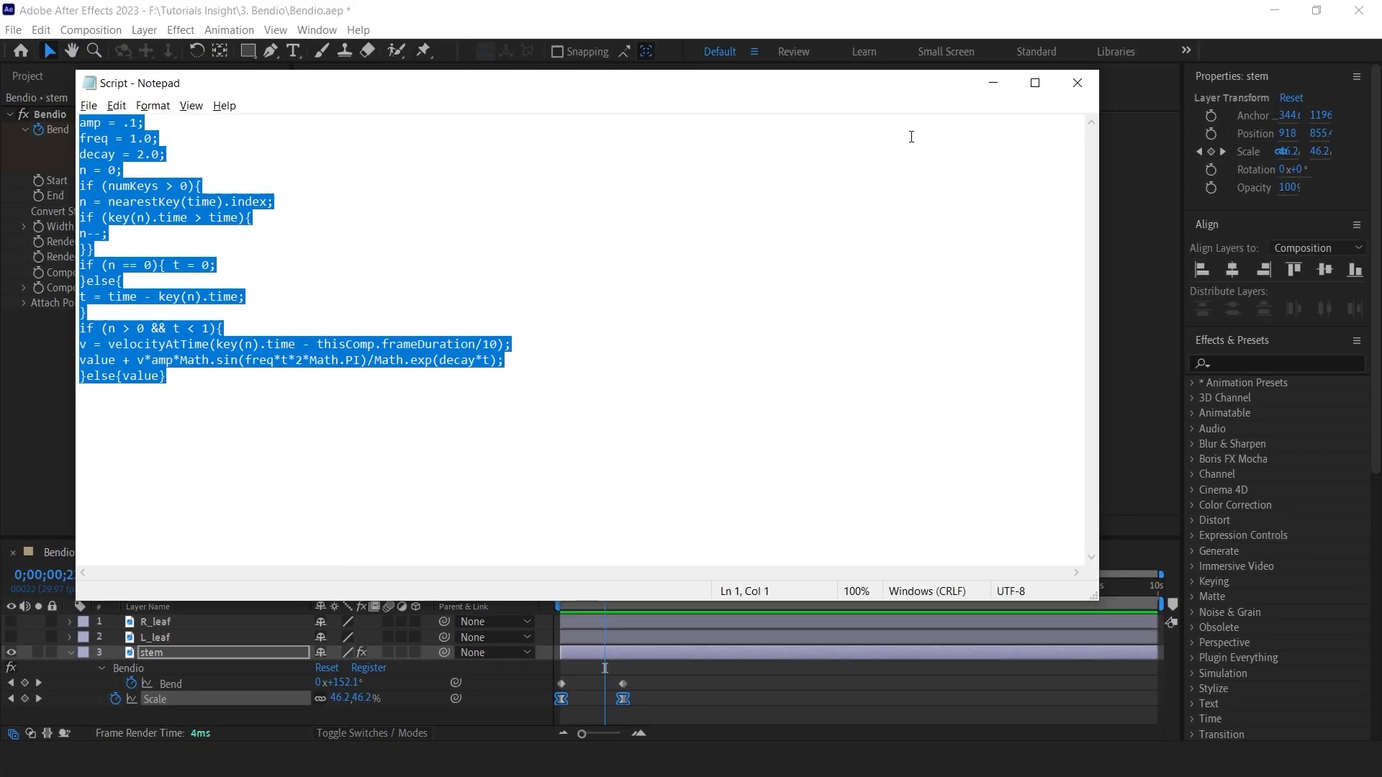
click(994, 83)
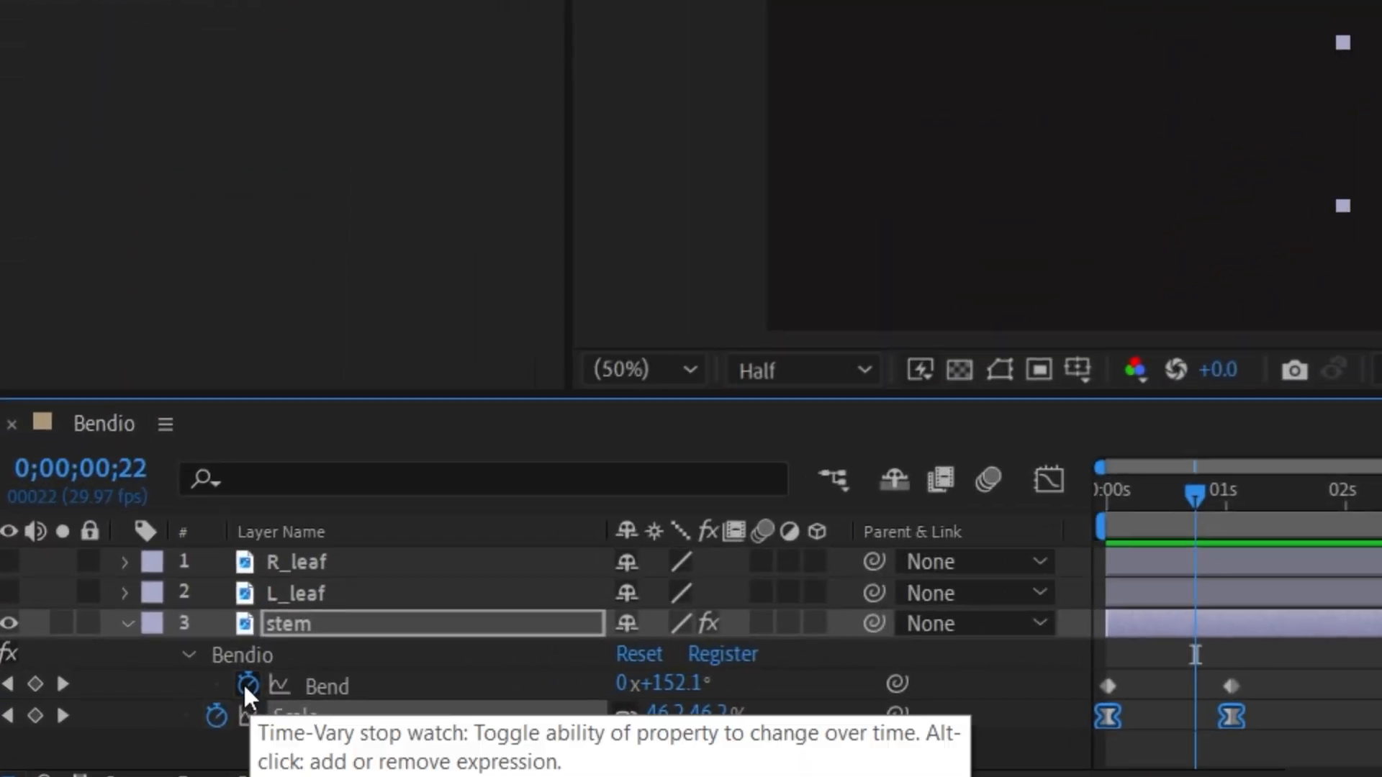
alt+click(243, 682)
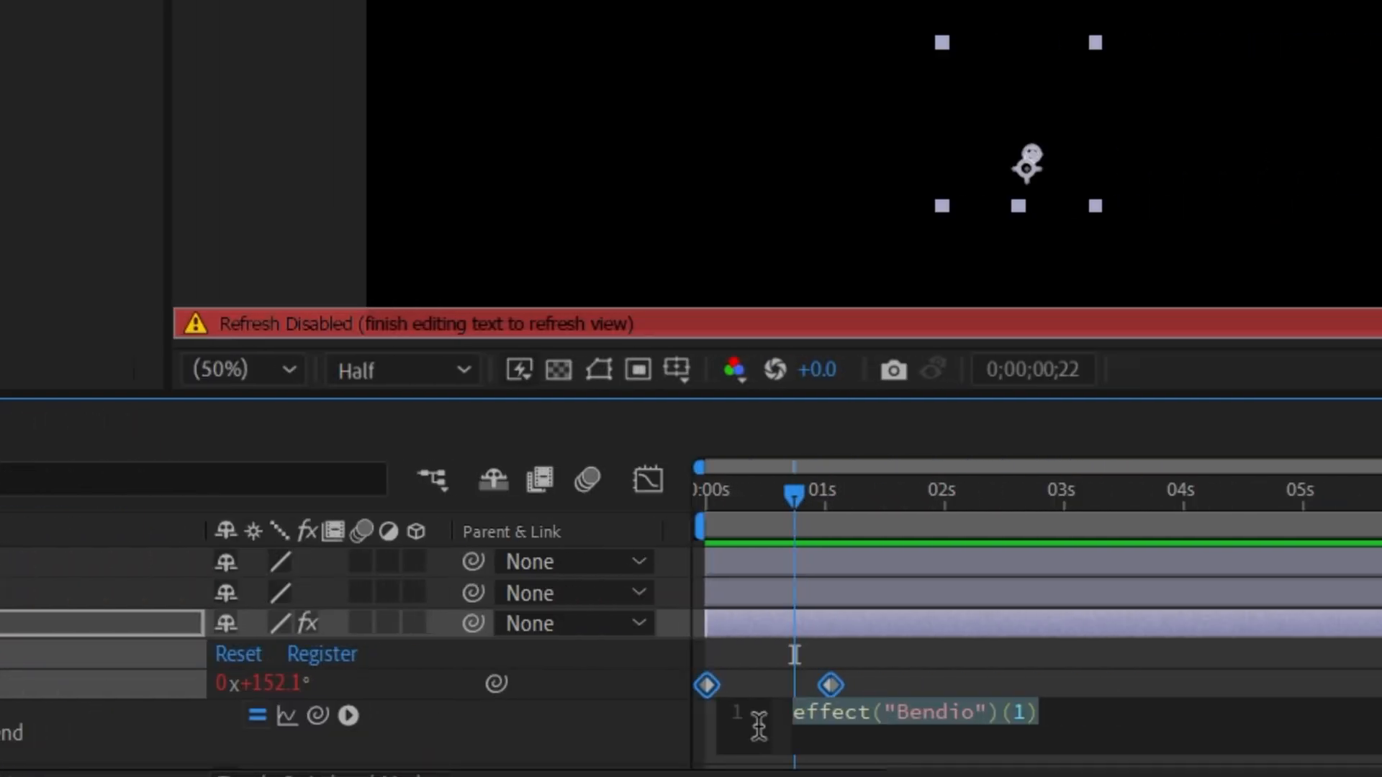
key(ctrl+v)
drag(795, 504, 694, 509)
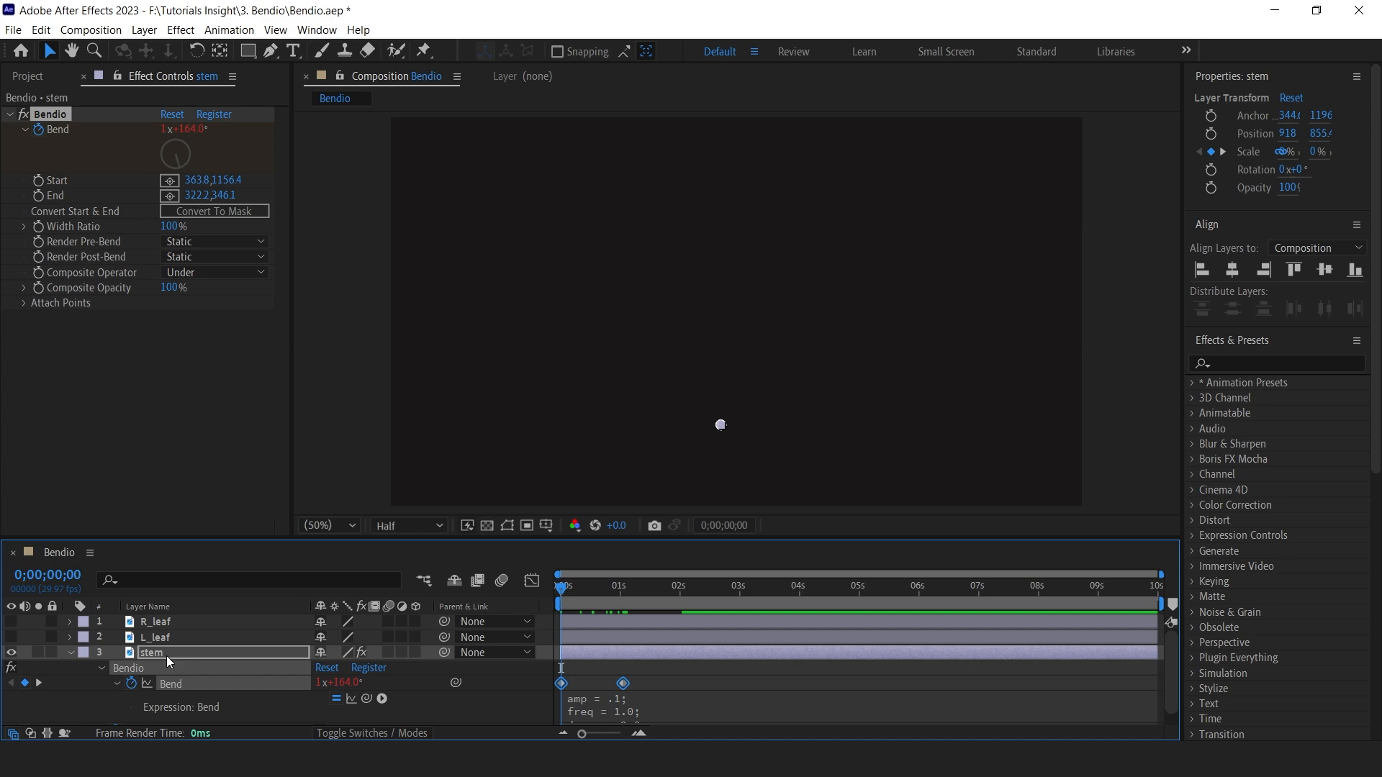
click(167, 655)
Preview the stem's animation with the bounce expression applied.
key(u)
key(space)
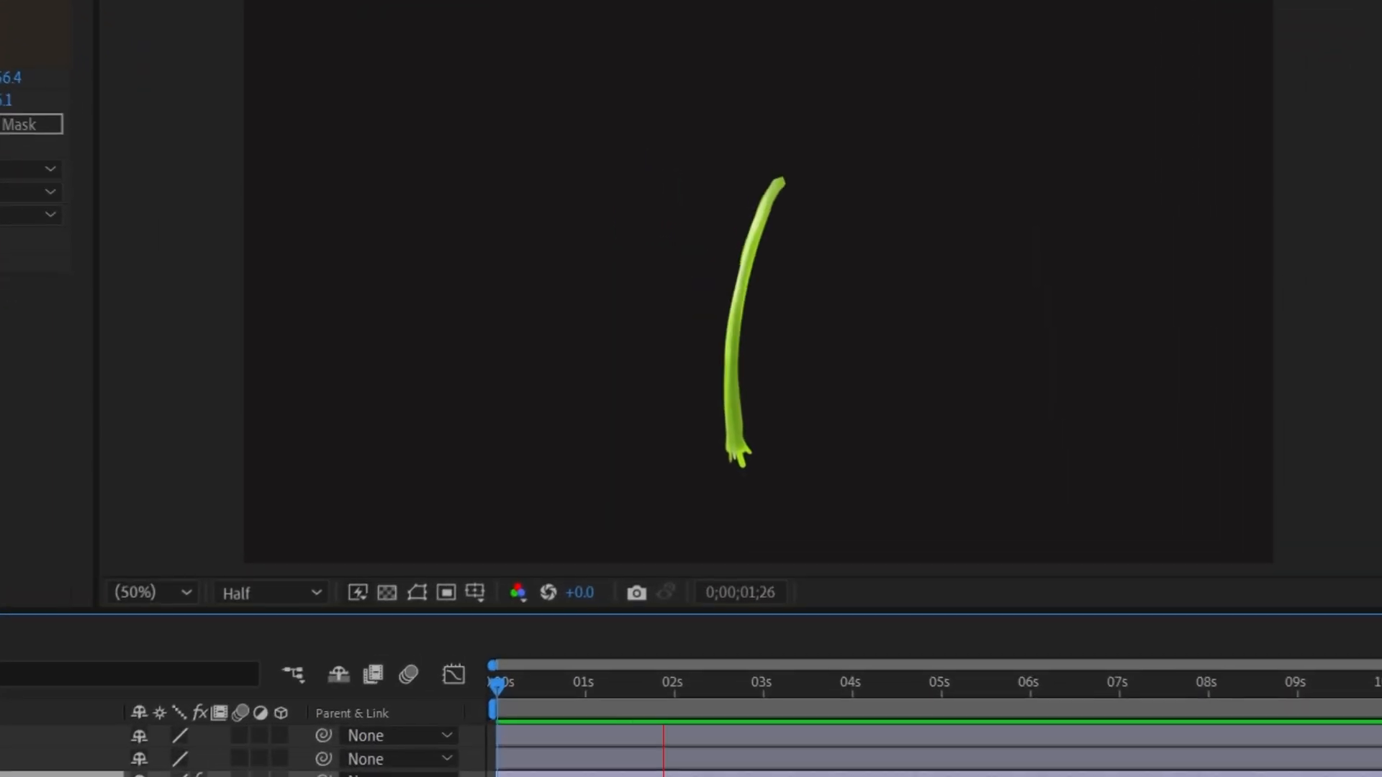
key(space)
Apply Easy Ease to the stem's Bend keyframes.
drag(495, 688, 635, 692)
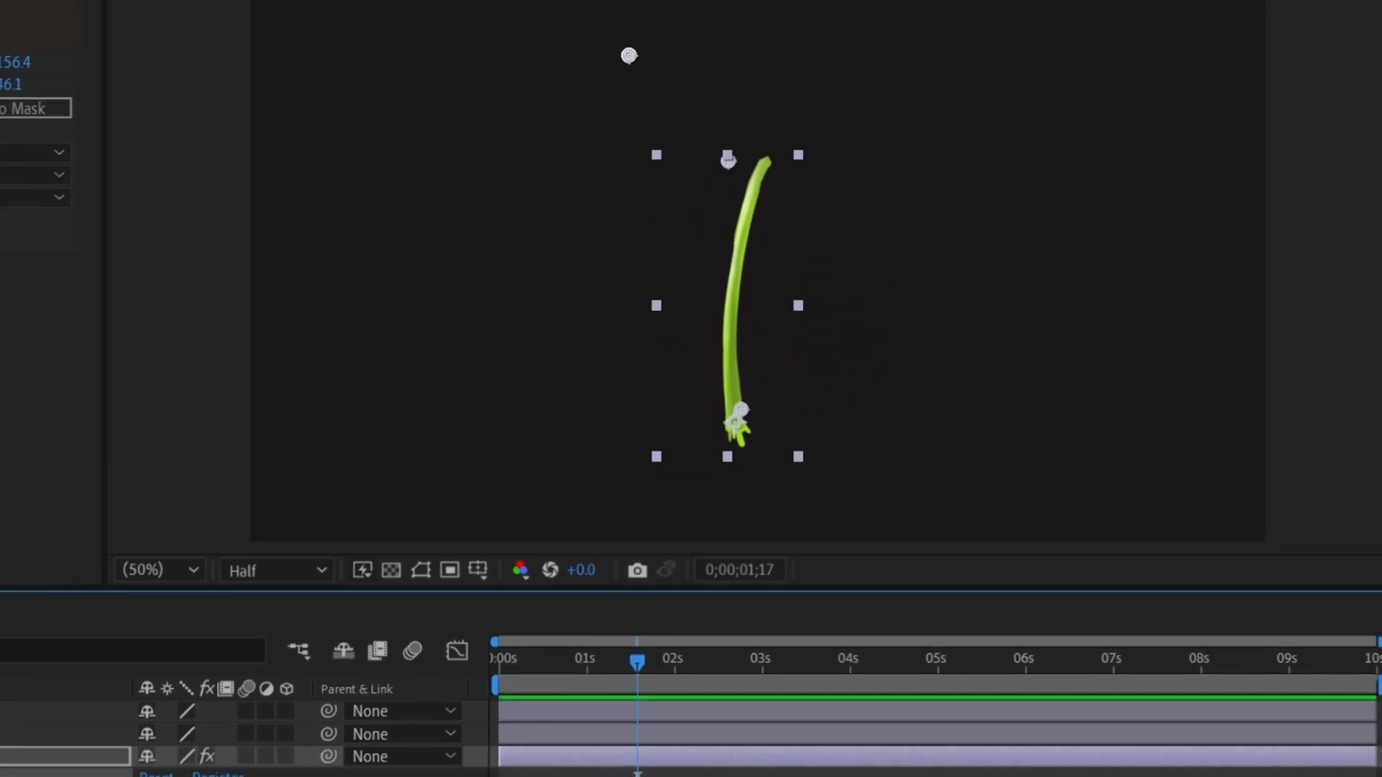
right_click(512, 758)
mouse_move(741, 704)
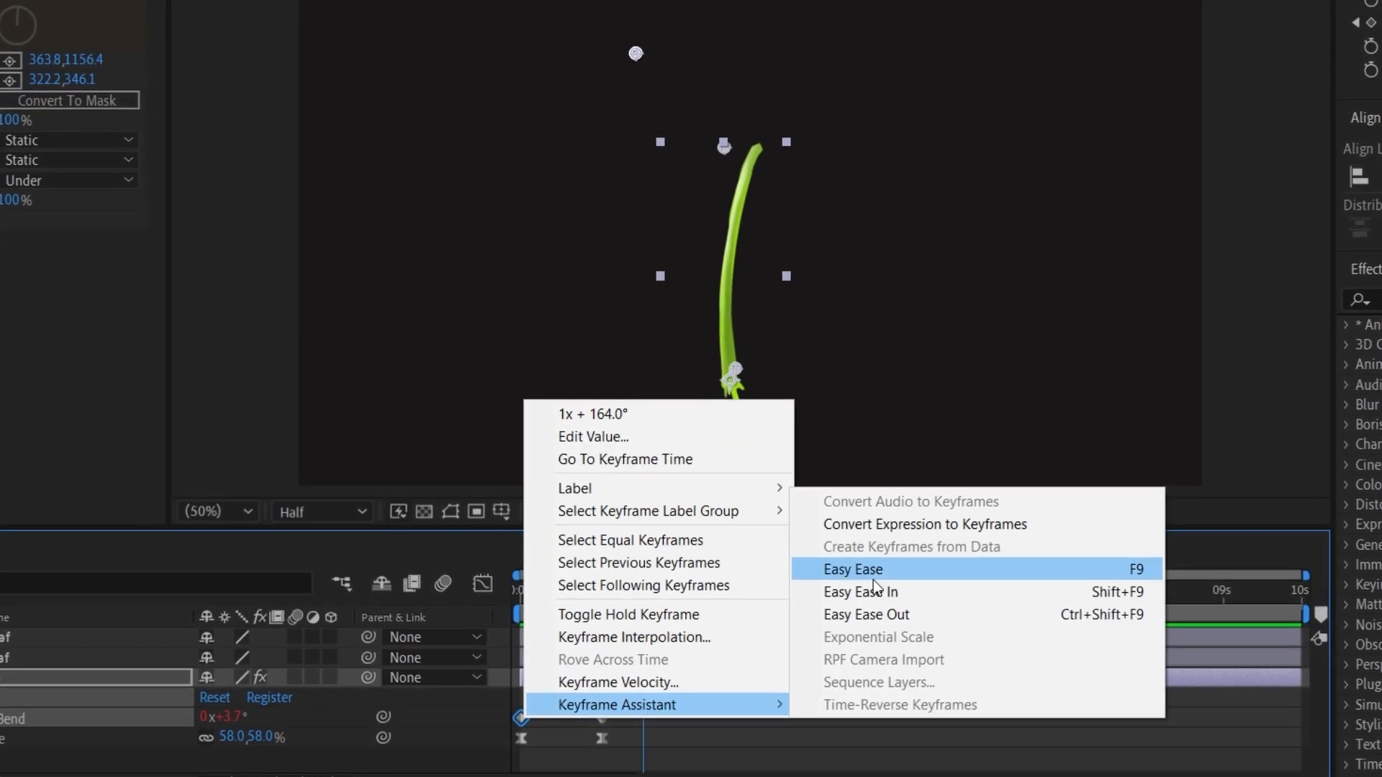
click(857, 568)
Reshape the speed graph of the stem's keyframes so the motion starts fast and settles gradually.
drag(648, 717, 495, 749)
click(482, 584)
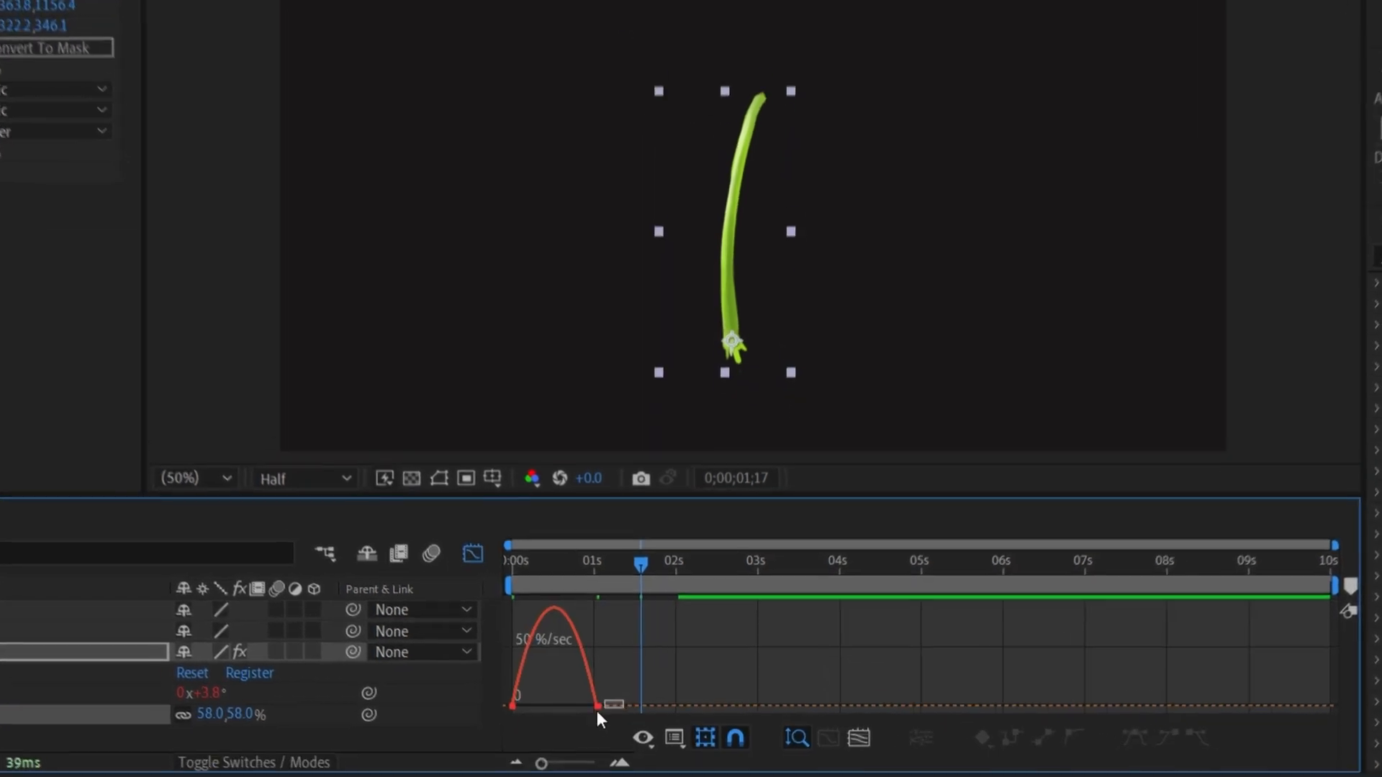
click(602, 727)
drag(589, 727, 571, 730)
drag(549, 680, 542, 682)
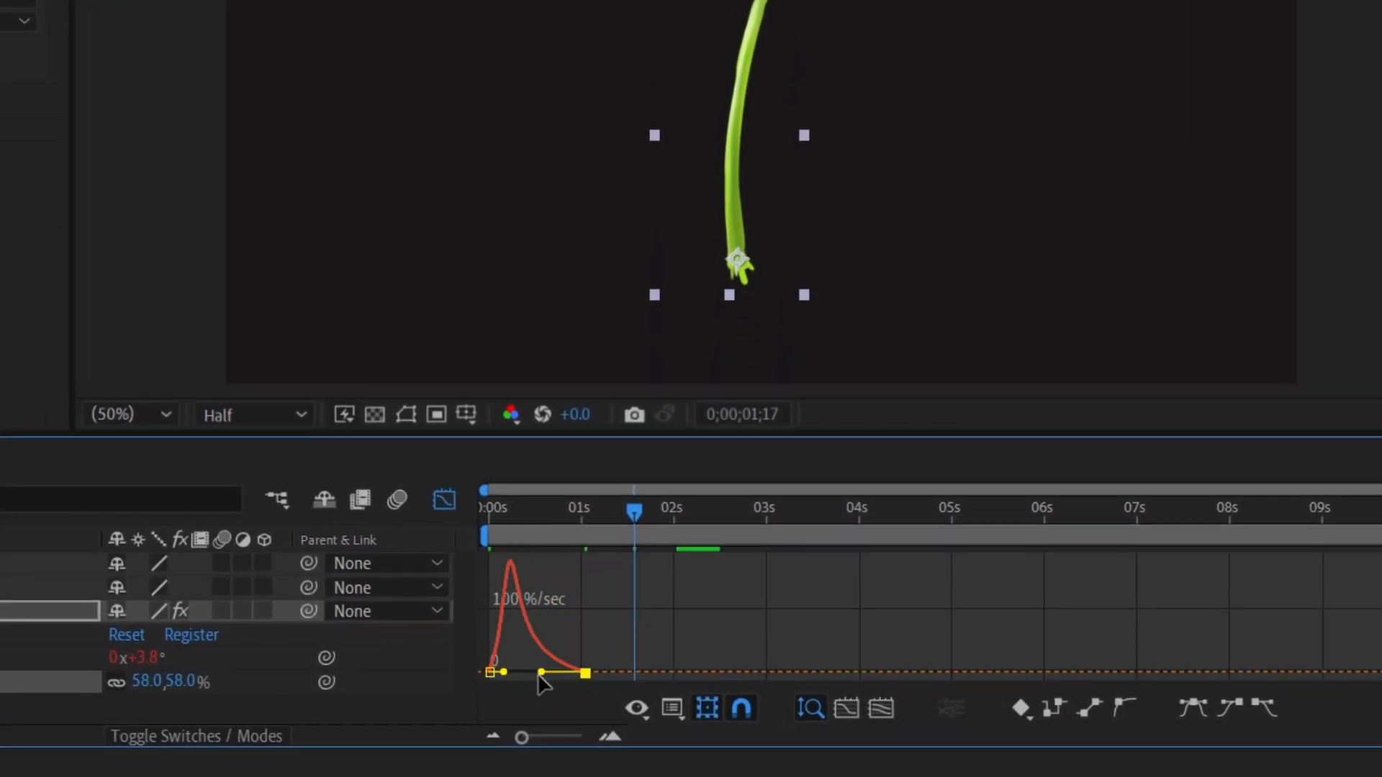
click(447, 497)
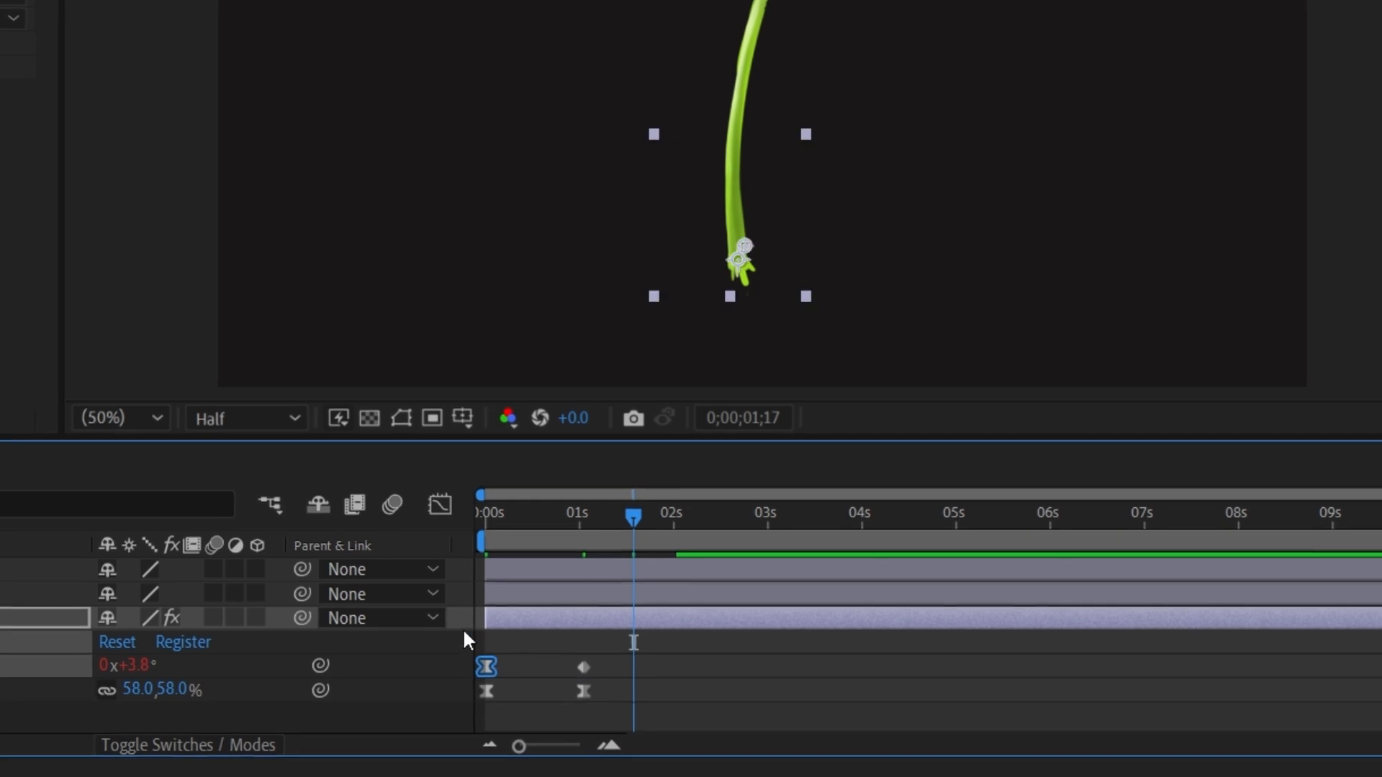
Adjust the stem's Bend value curve handles in the Graph Editor and preview the result.
click(439, 506)
scroll(536, 628, up, 1)
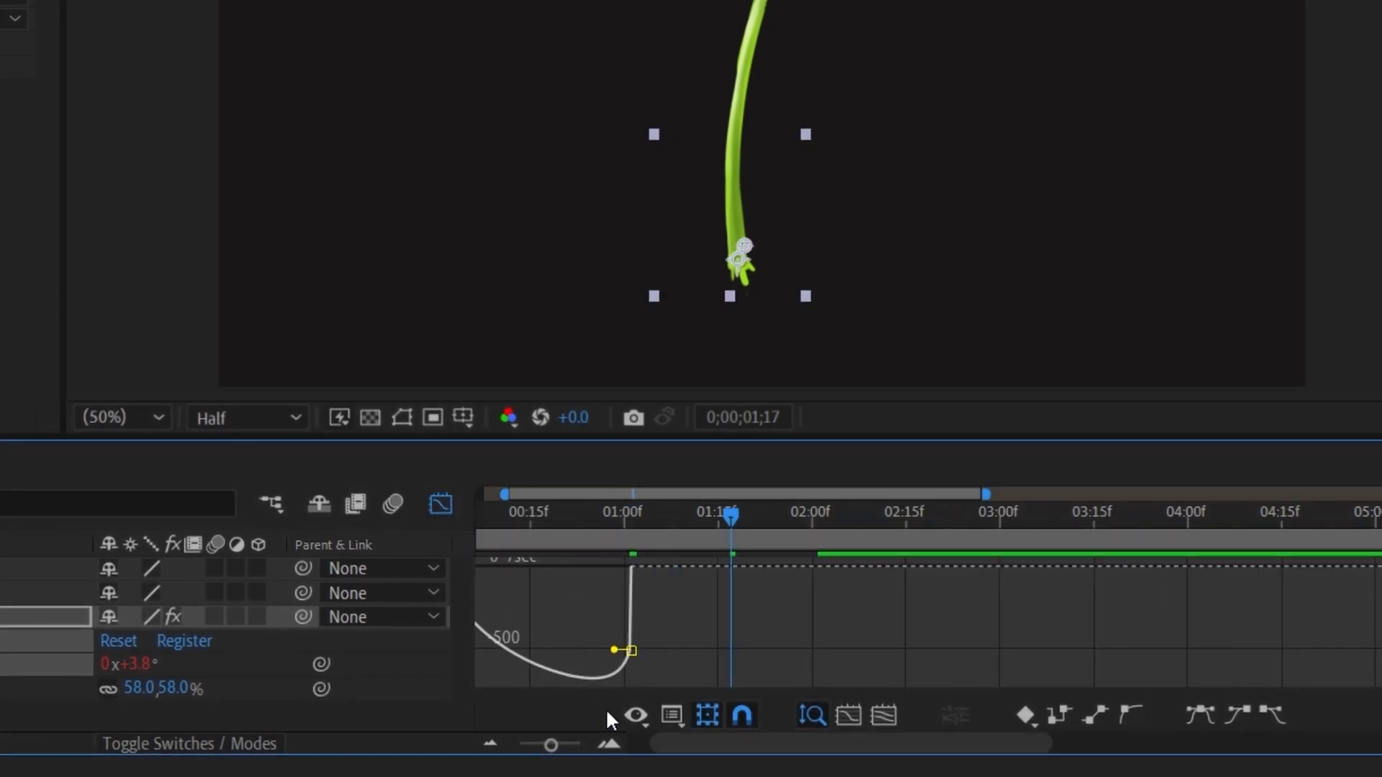
drag(644, 517, 552, 532)
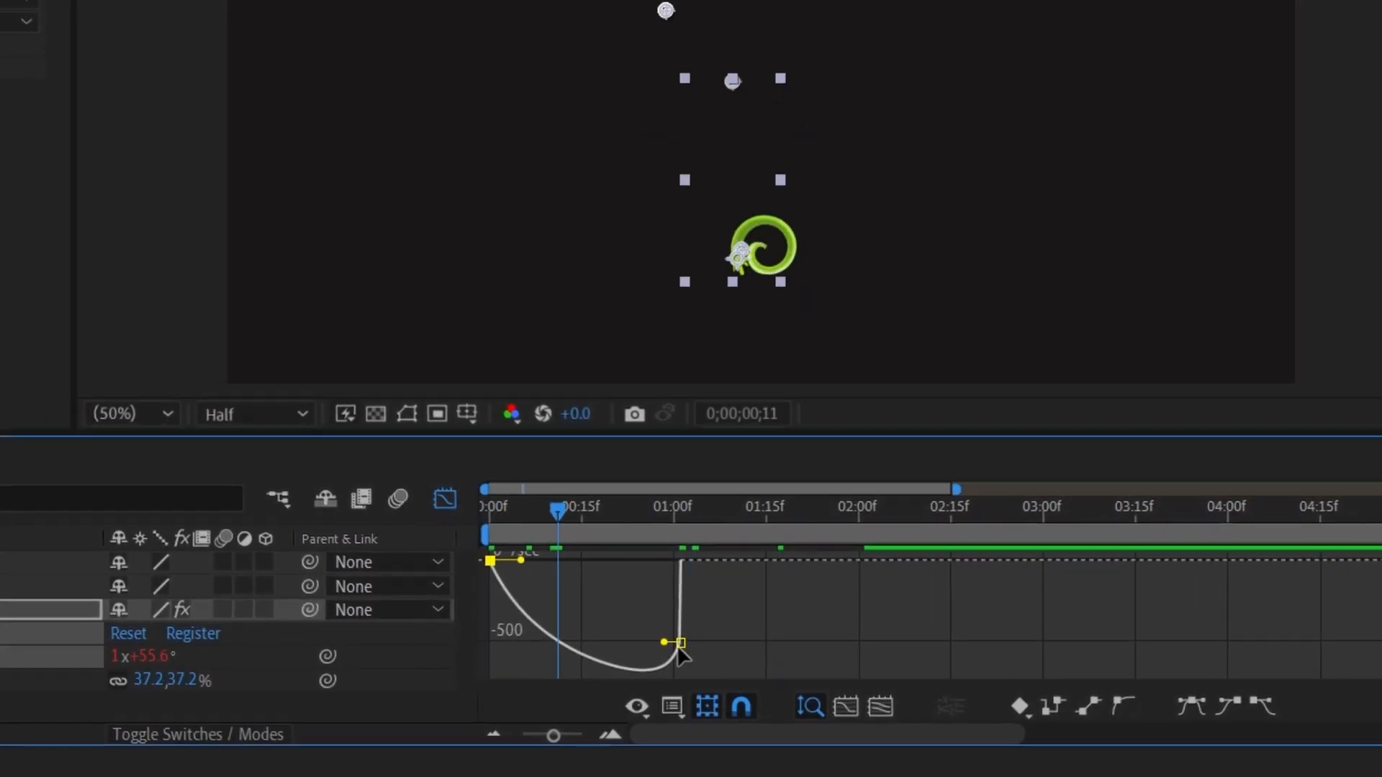
drag(682, 645, 612, 583)
drag(539, 511, 487, 509)
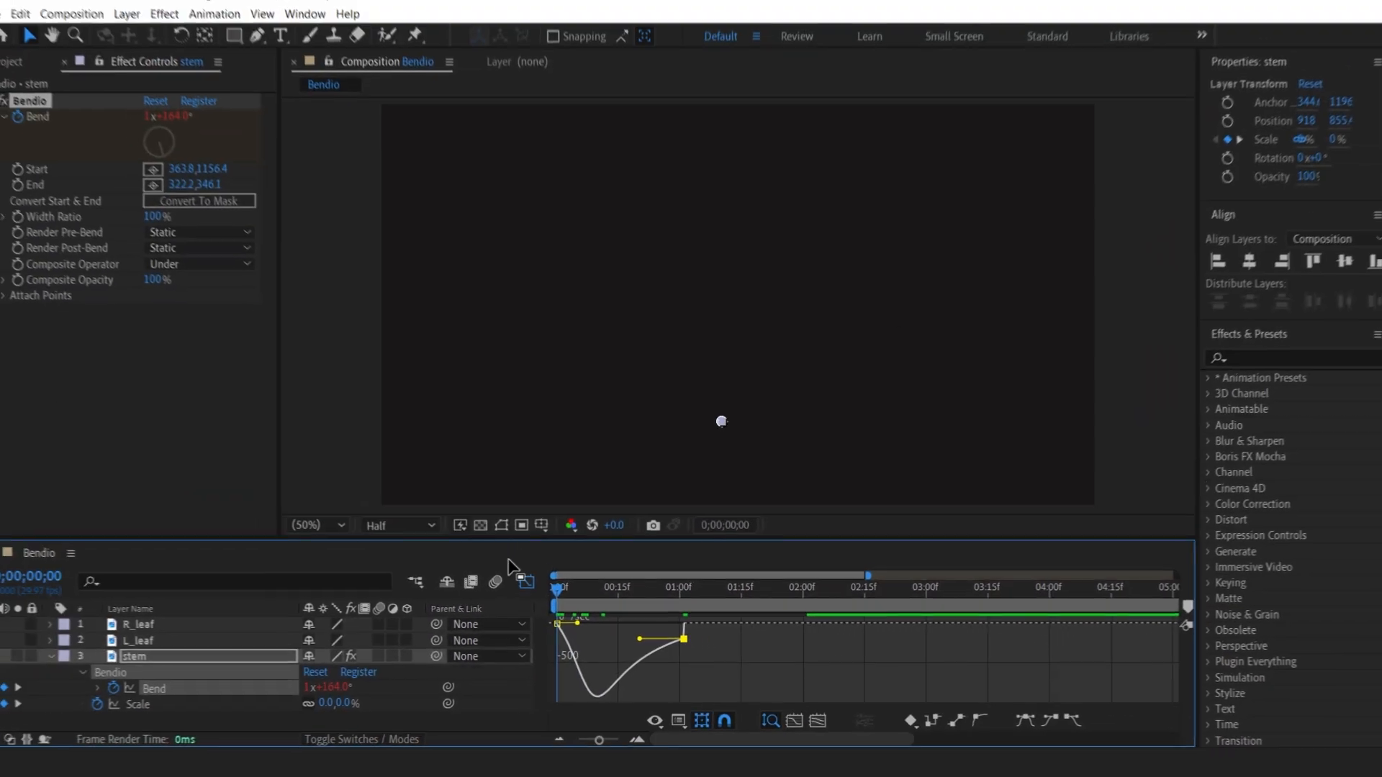
click(503, 561)
key(space)
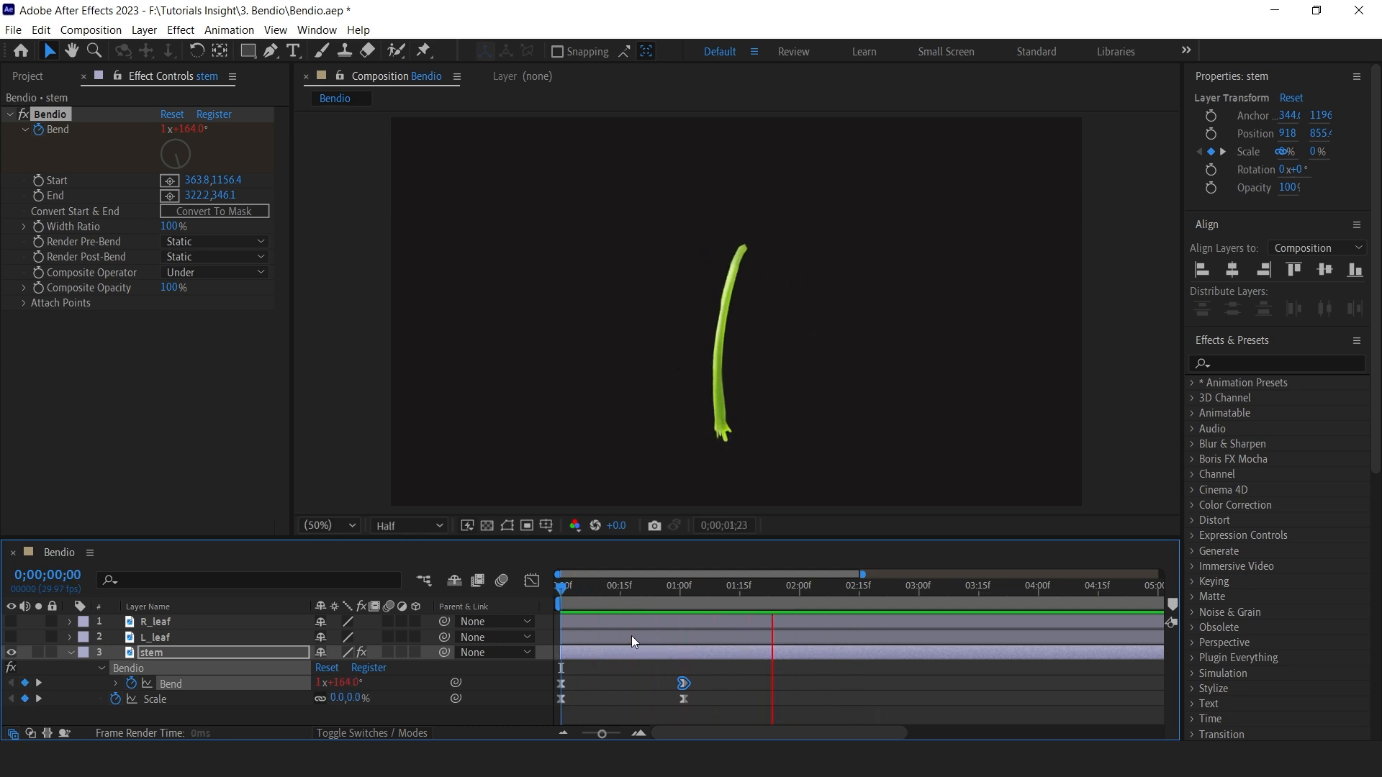
Unhide the R_leaf and L_leaf layers.
click(10, 637)
click(10, 621)
mouse_move(646, 581)
mouse_down()
mouse_move(577, 601)
mouse_move(667, 593)
mouse_move(598, 597)
mouse_move(634, 600)
mouse_up()
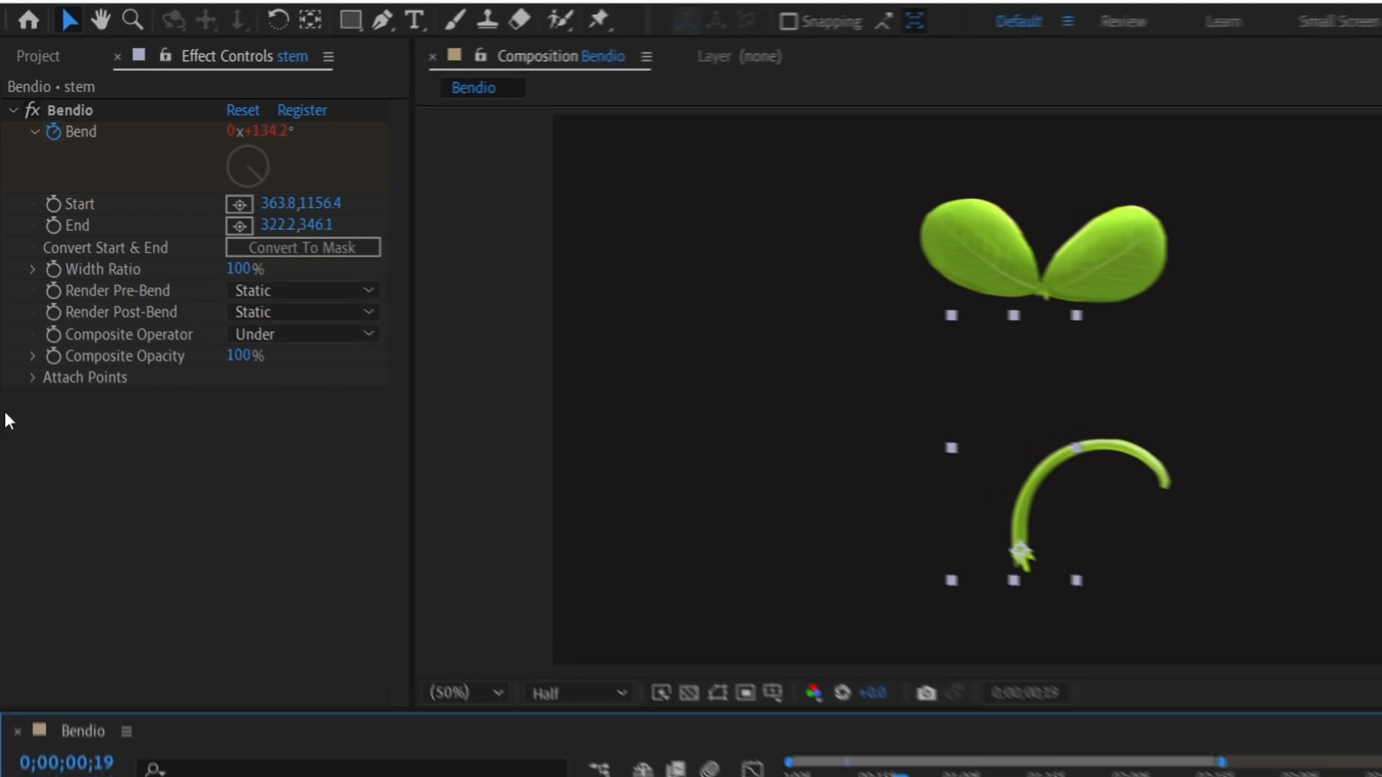
Set Bendio's Attach Point 1 at the stem's tip and generate a null for that attach point.
click(29, 378)
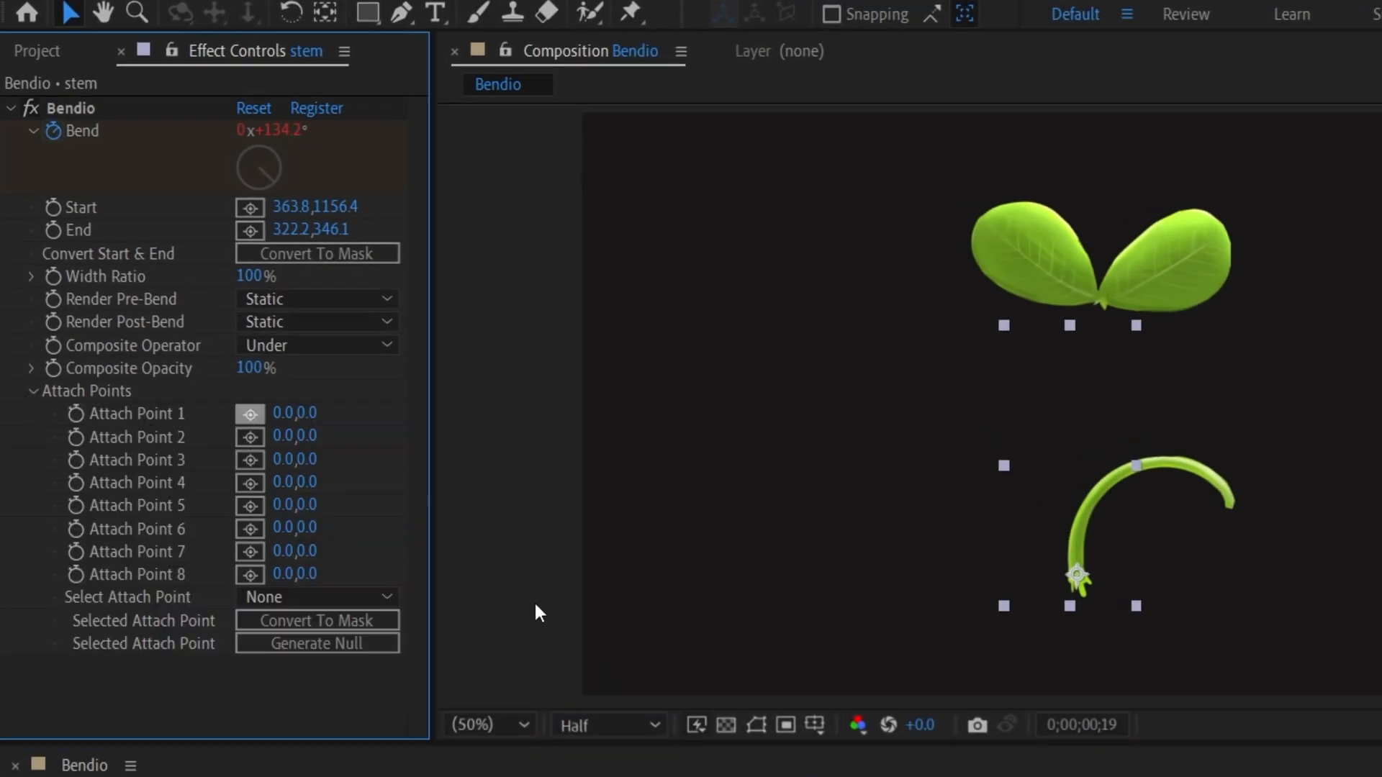
drag(950, 776, 1011, 776)
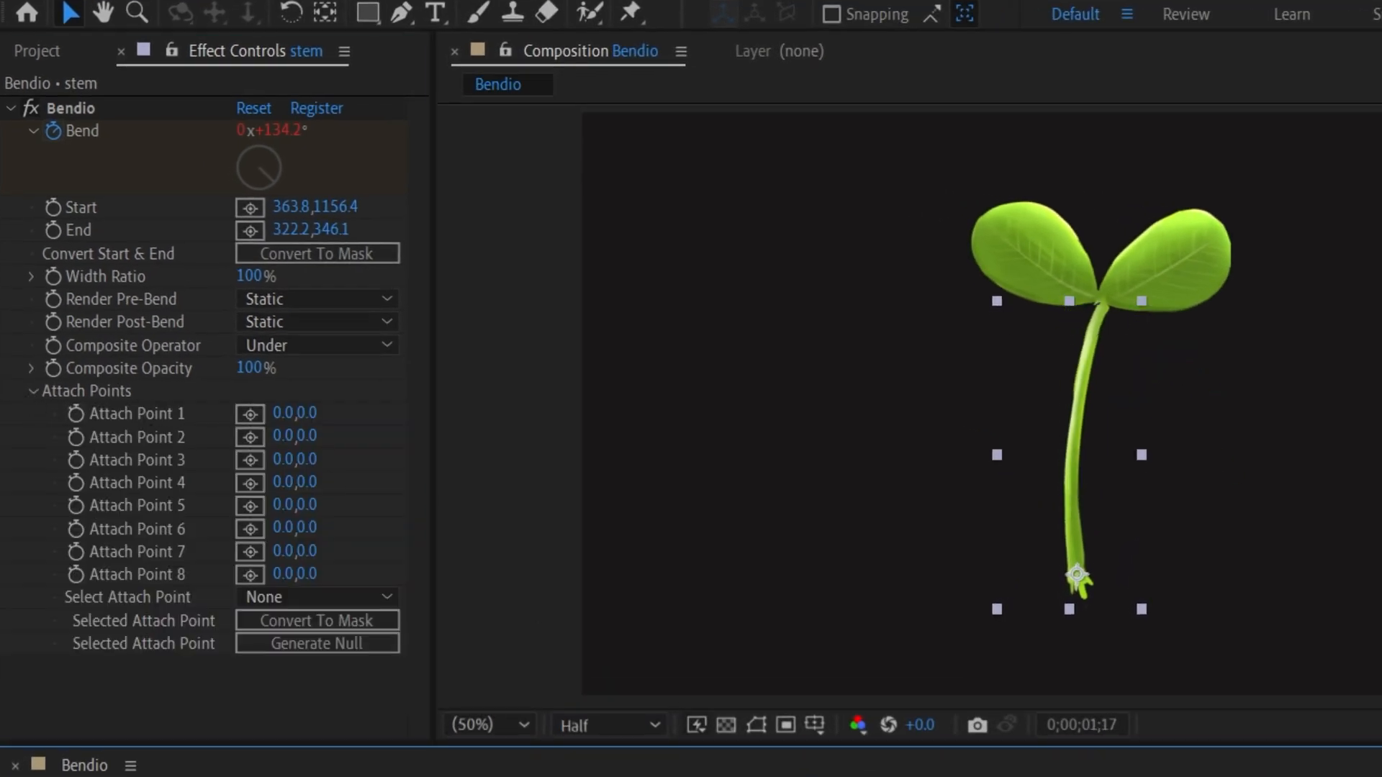
drag(16, 775, 16, 776)
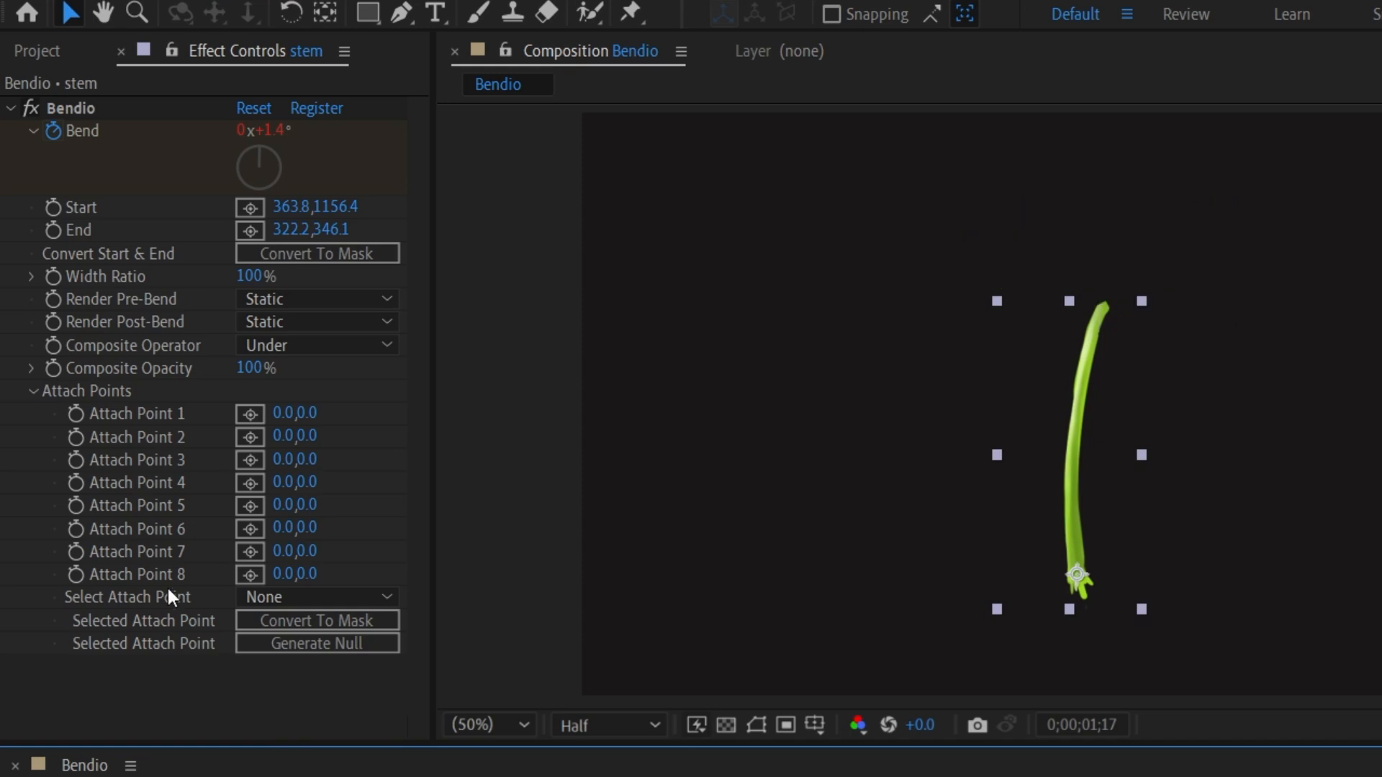
scroll(1044, 241, up, 1)
drag(1116, 271, 1103, 364)
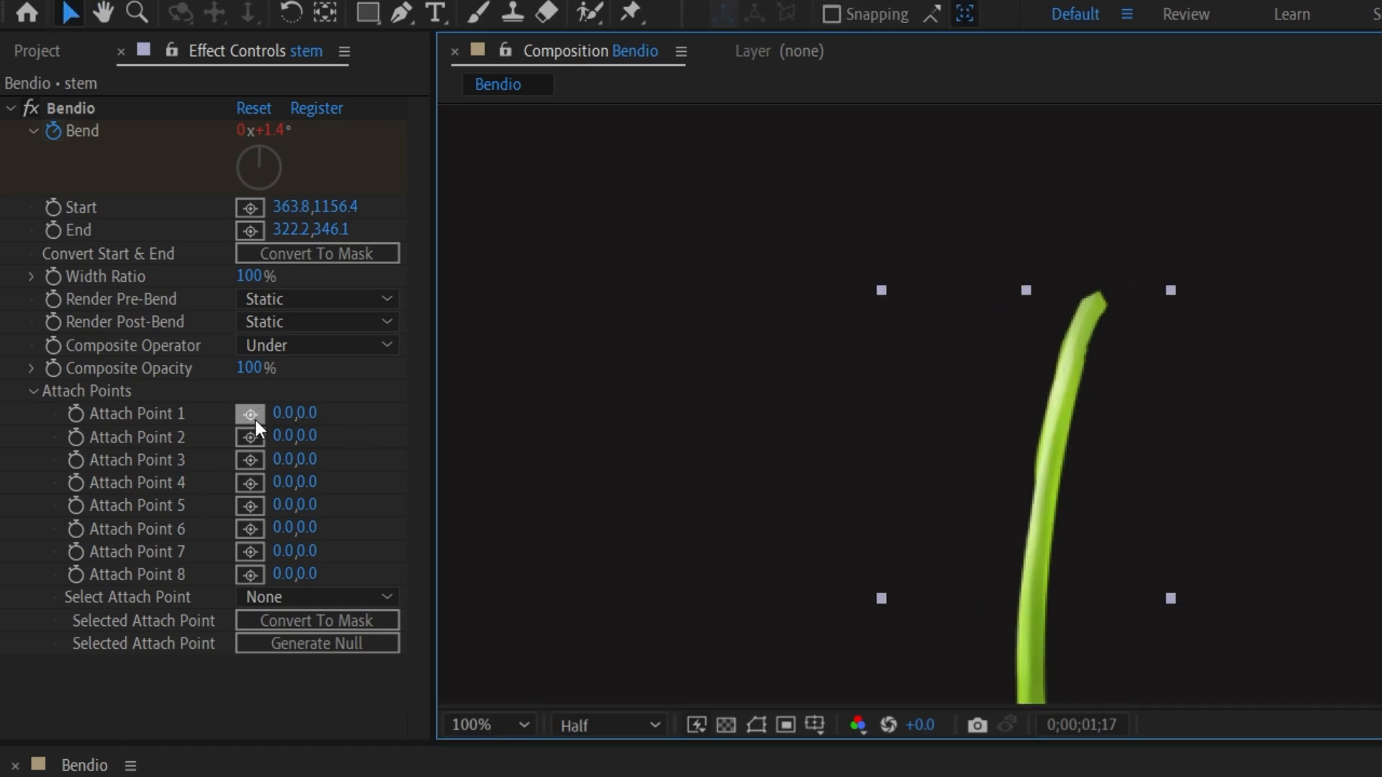
click(250, 416)
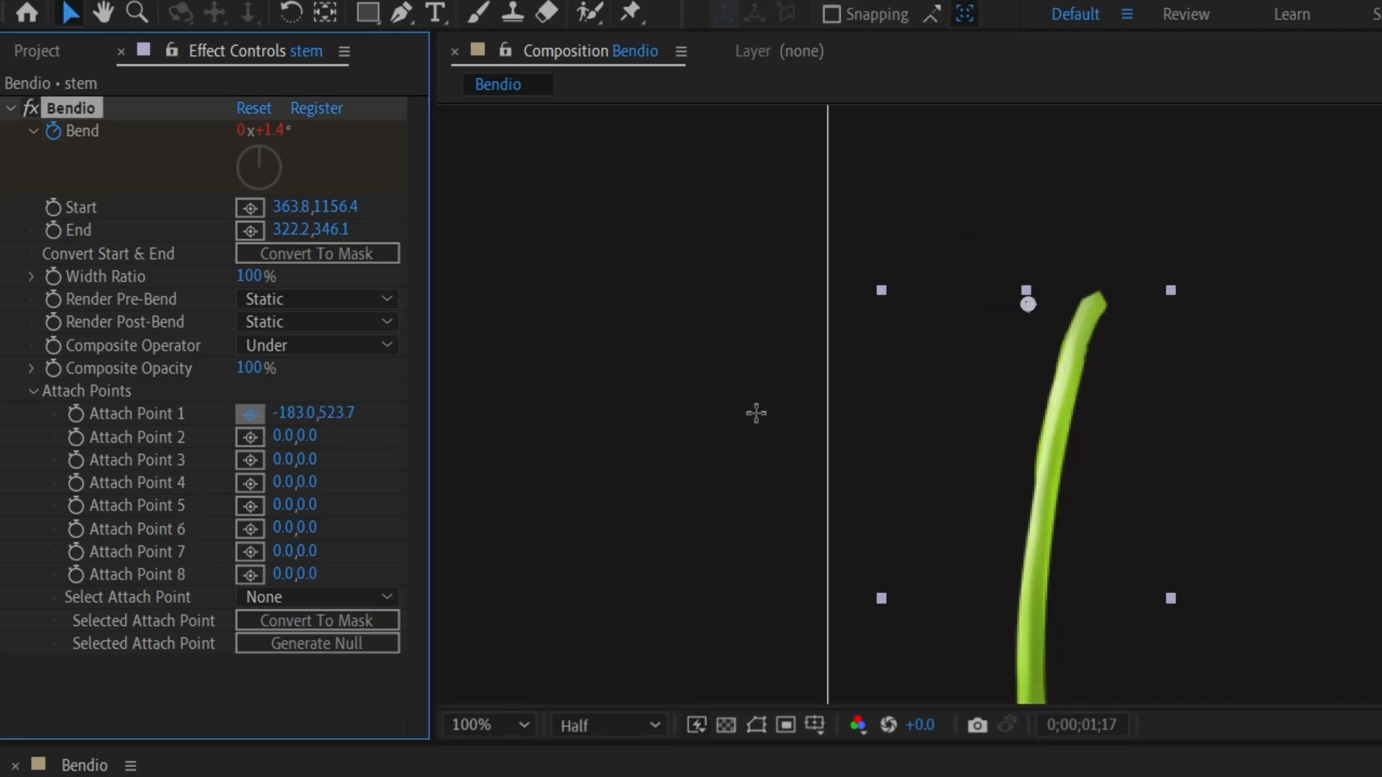
click(1095, 305)
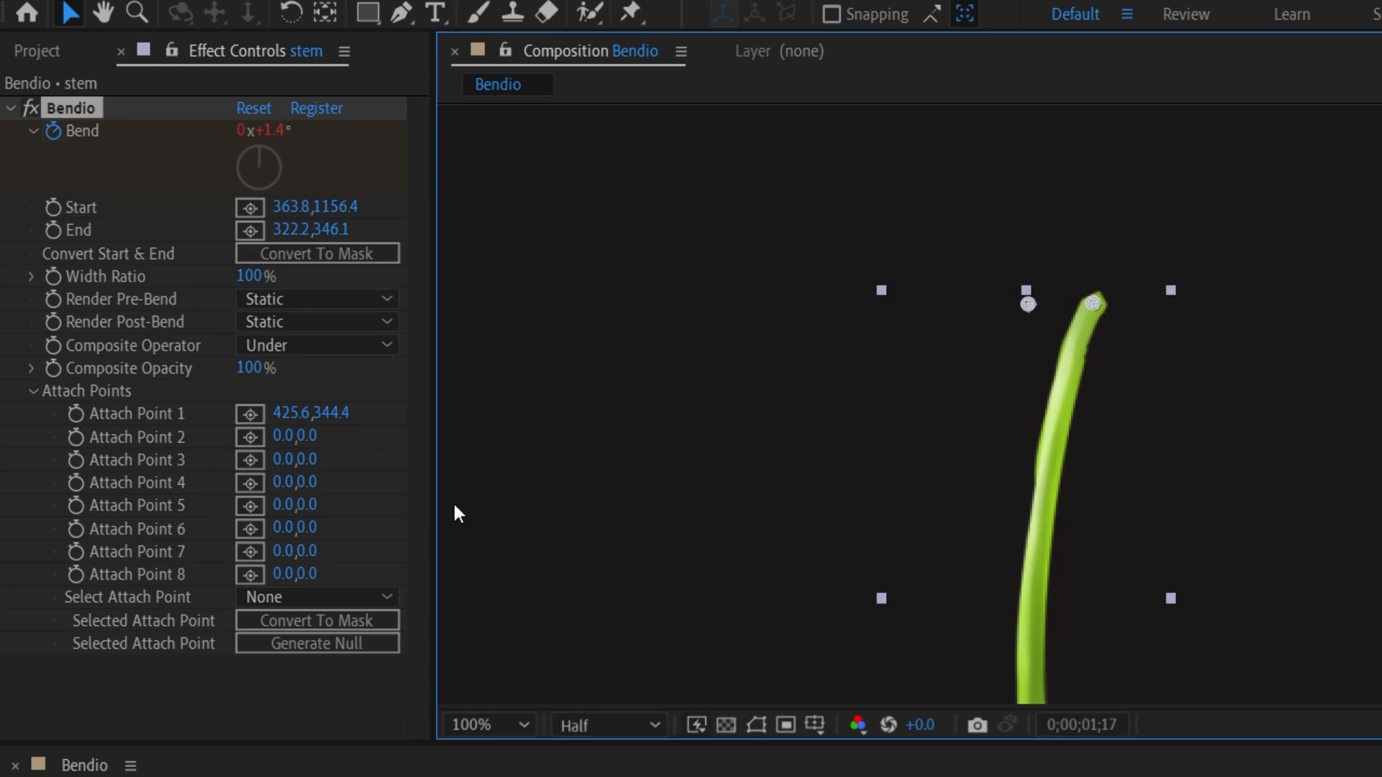
click(325, 597)
click(313, 655)
click(318, 644)
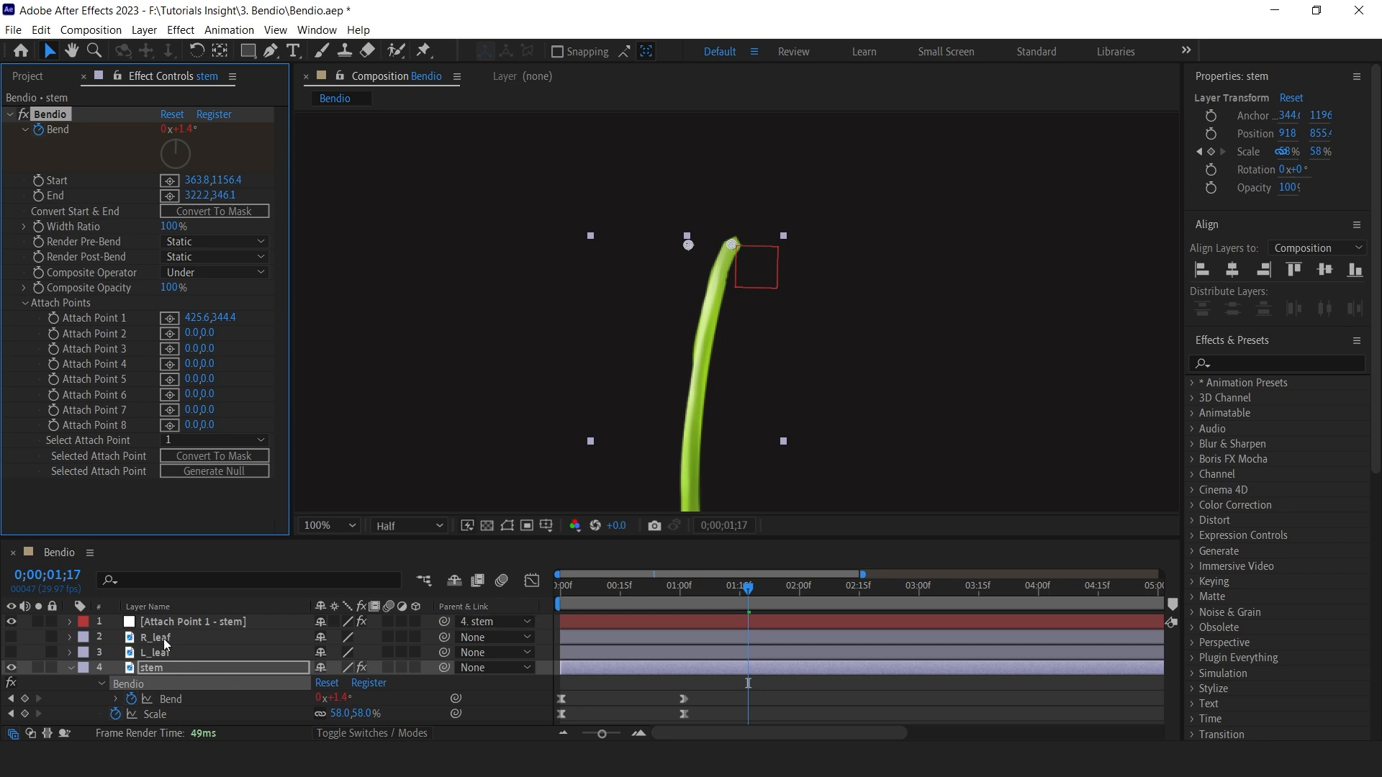
Parent the R_leaf and L_leaf layers to the Attach Point 1 null.
click(162, 638)
shift+click(159, 656)
drag(658, 628, 261, 604)
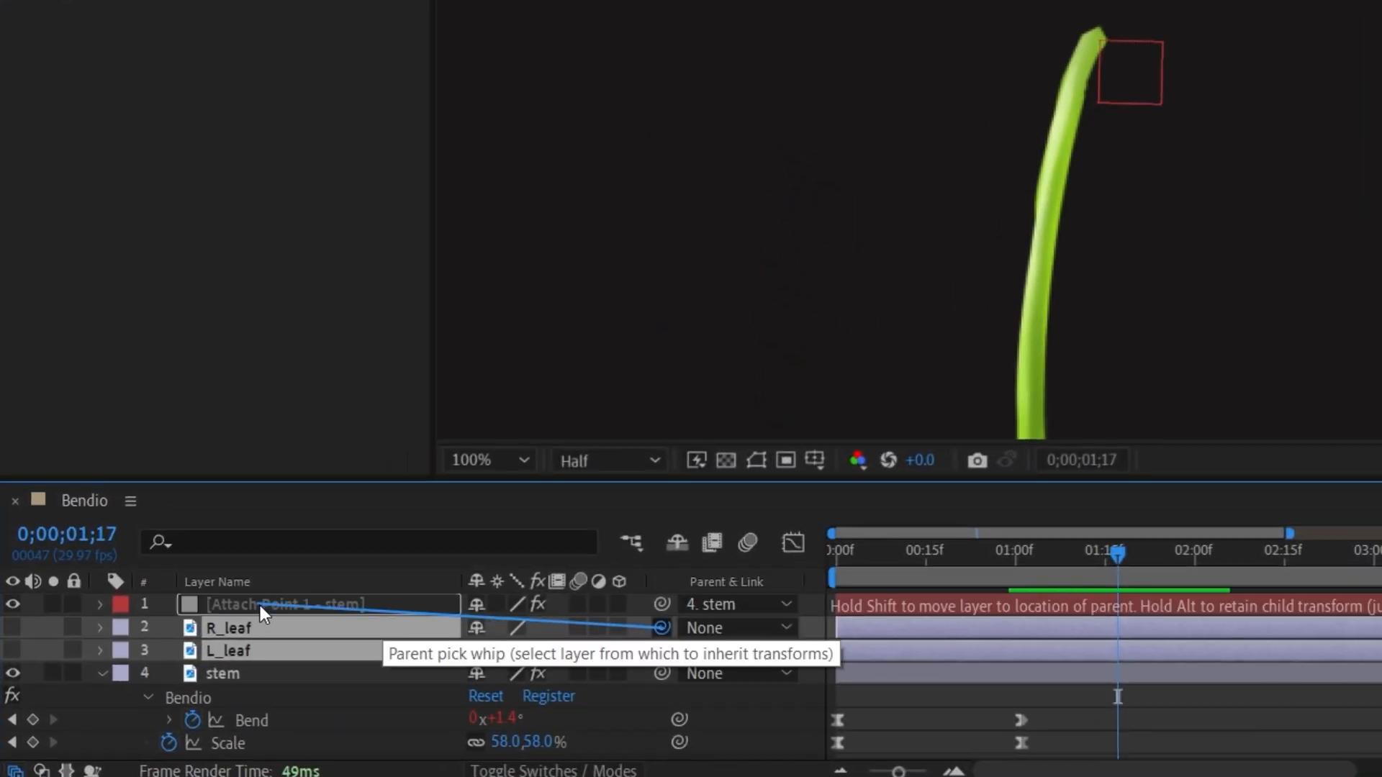
Preview the leaves following the stem's tip at 50% zoom.
drag(16, 623, 15, 650)
drag(1116, 556, 972, 561)
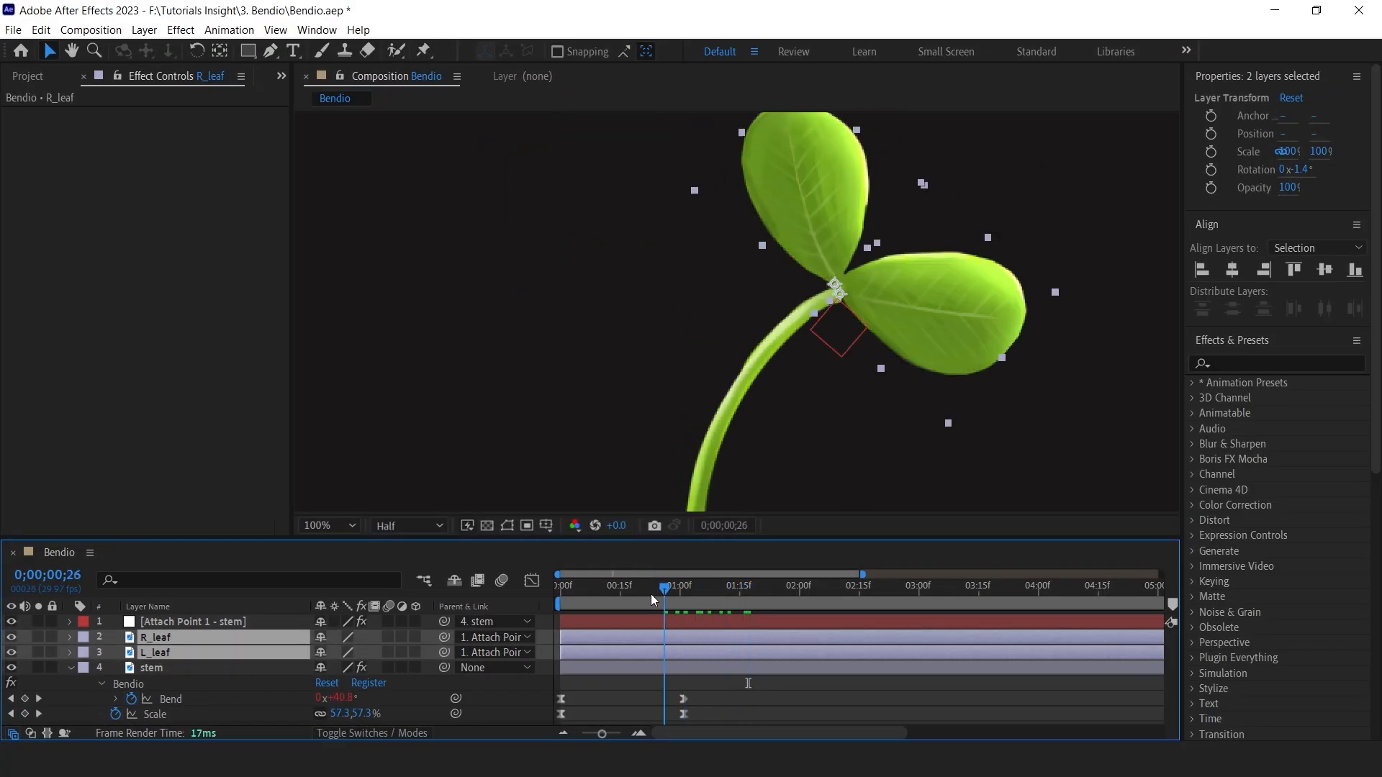
drag(651, 594, 614, 591)
click(354, 524)
click(369, 229)
key(space)
drag(654, 591, 771, 602)
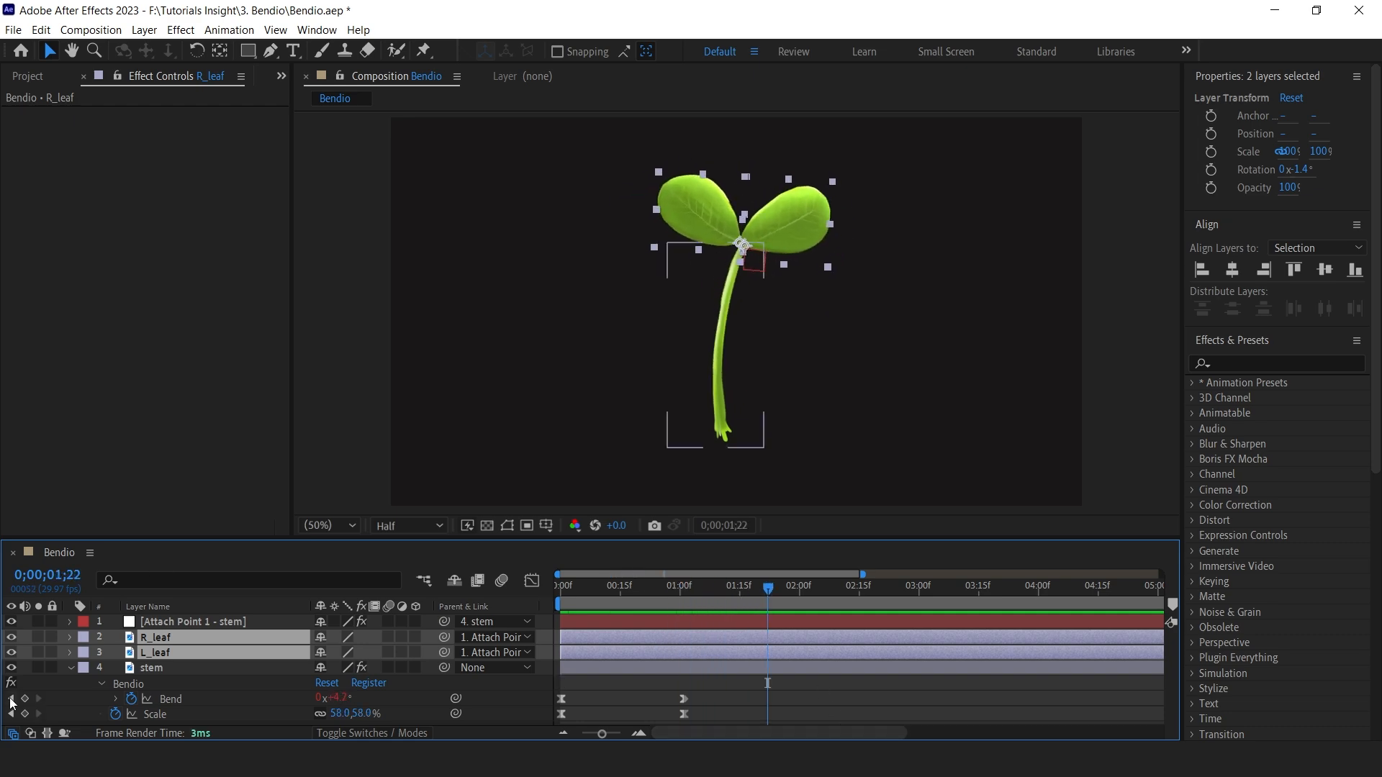
Isolate the L_leaf layer and apply the Bendio effect to it.
click(10, 652)
click(54, 683)
click(10, 653)
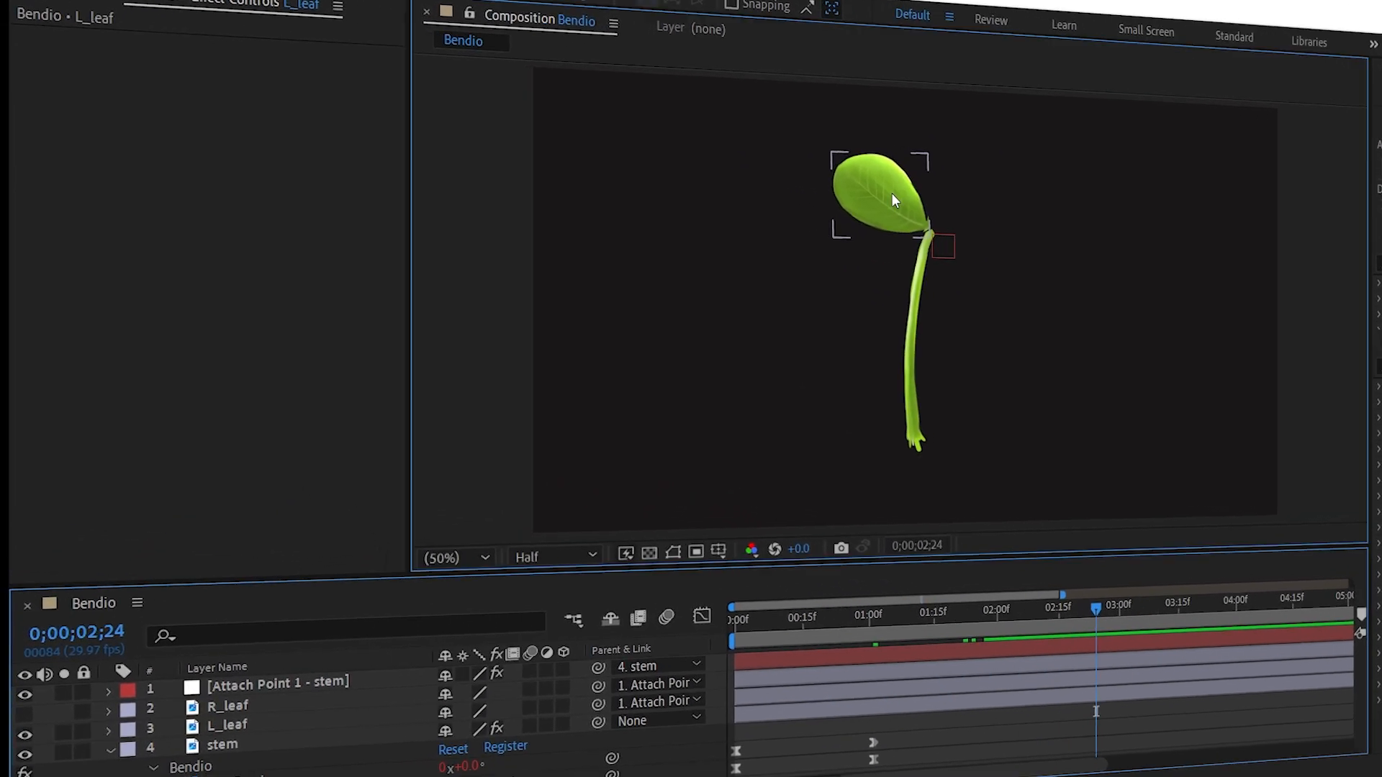
click(701, 215)
key(ctrl+space)
text(bend)
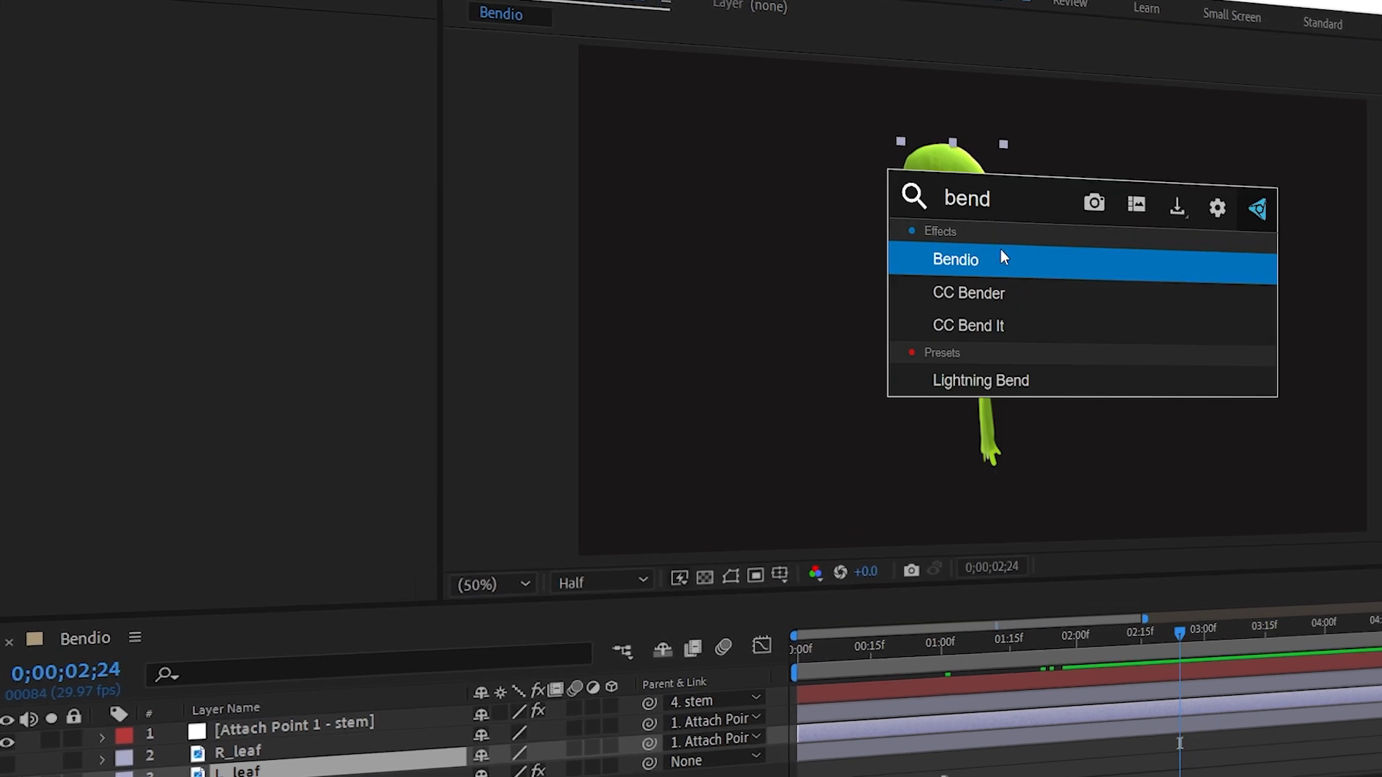
key(Return)
Place the leaf's Bendio Start point at the leaf's base and End point at its tip.
scroll(973, 207, up, 2)
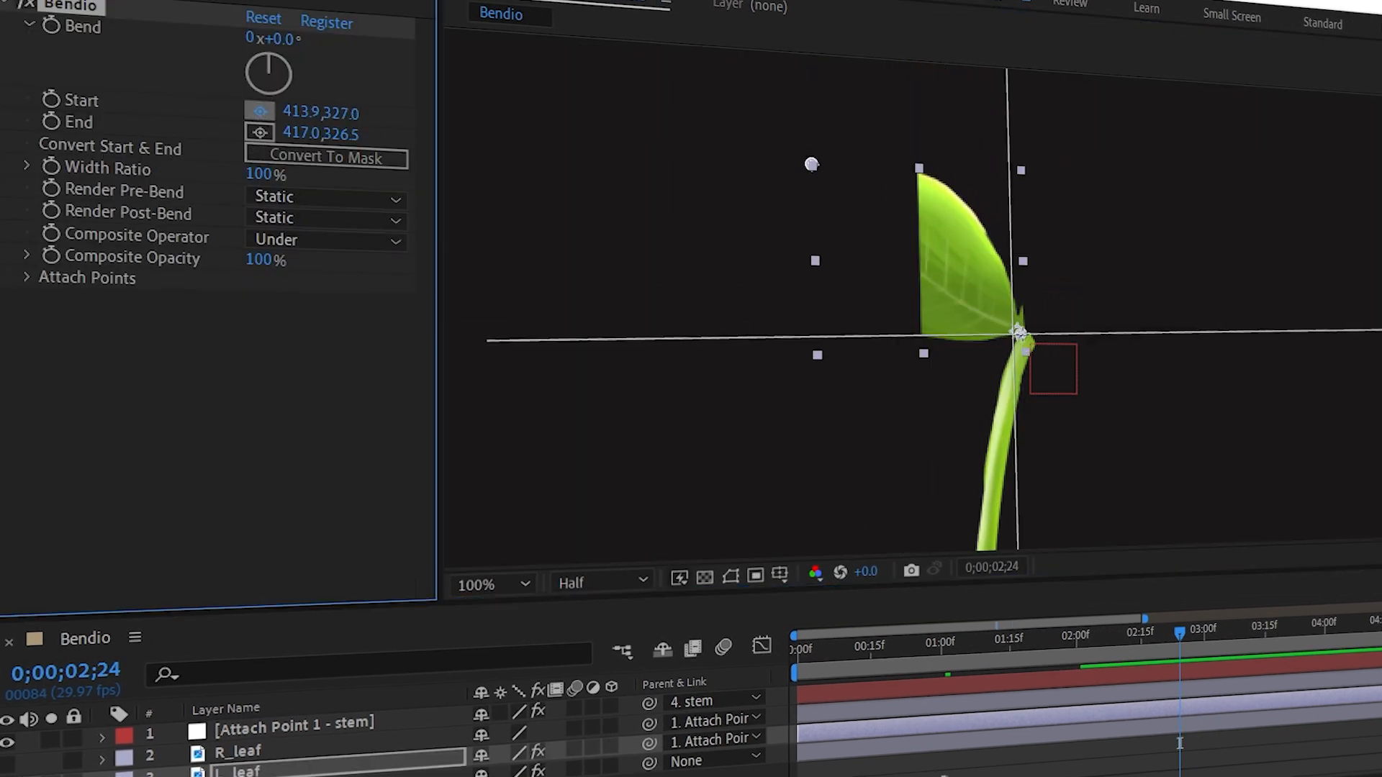
click(1018, 335)
click(262, 135)
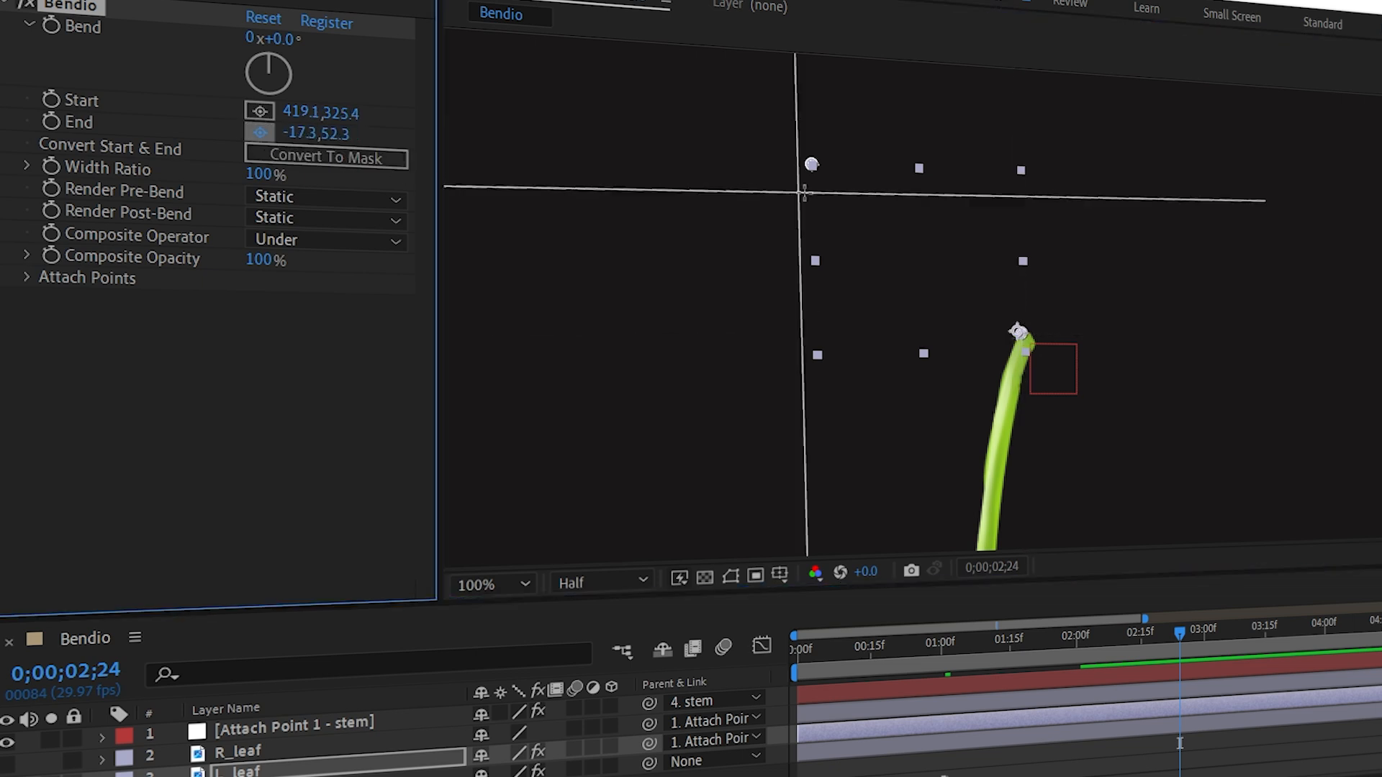
click(840, 175)
Keyframe the leaf's Bend at -235° and at 0° at 2;00.
drag(282, 39, 688, 358)
drag(333, 61, 178, 118)
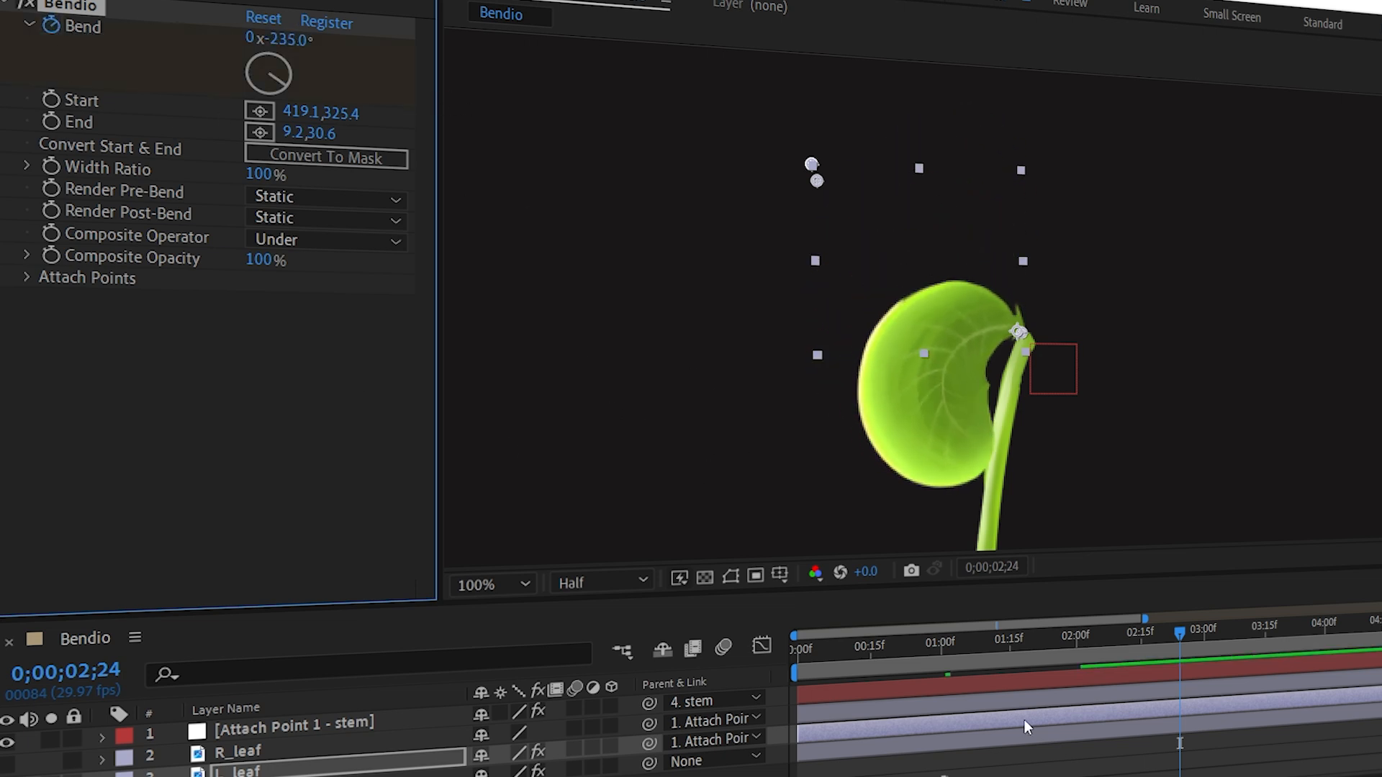
key(u)
click(1078, 639)
click(289, 42)
text(0)
key(Return)
Rearrange the leaf's Bend keyframes so it is curled at about 1;24 and flat about a second later.
scroll(1194, 707, down, 1)
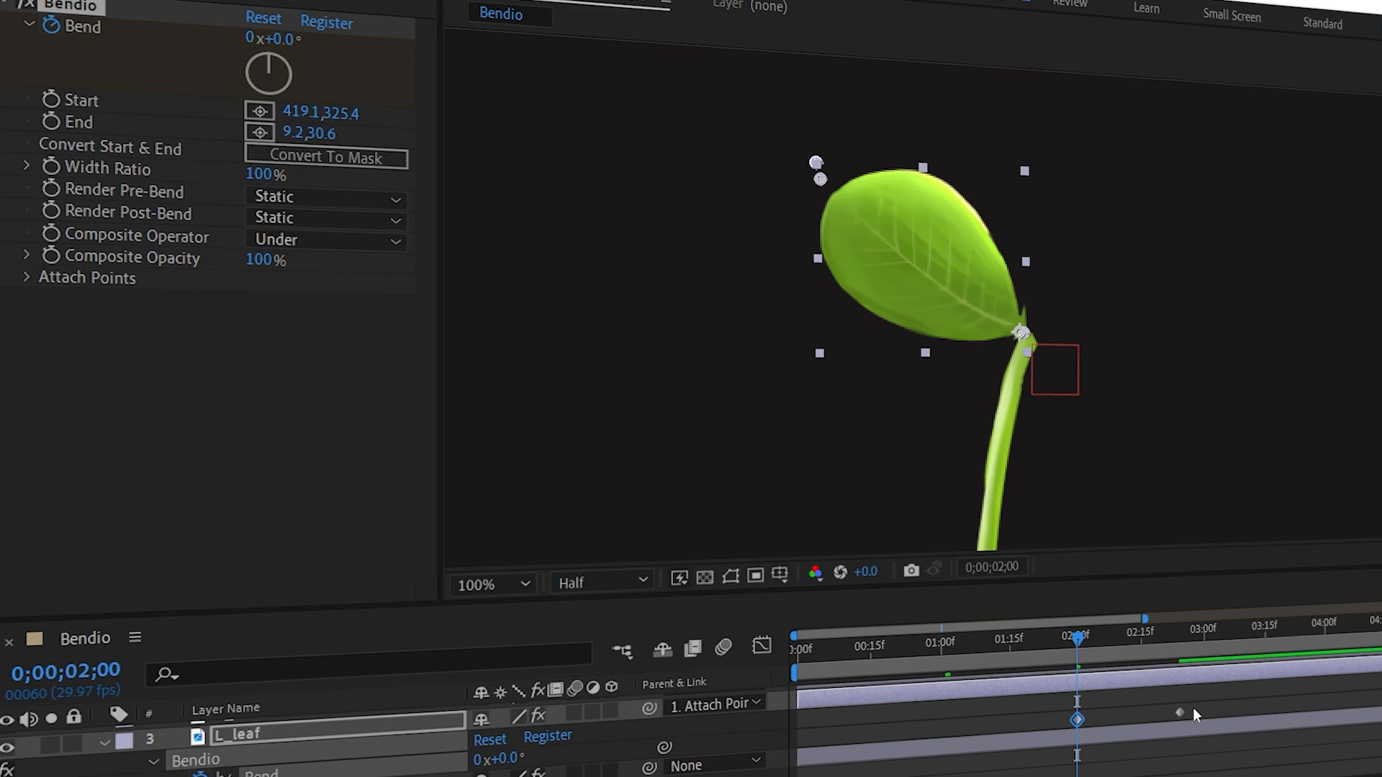
drag(1074, 638, 825, 590)
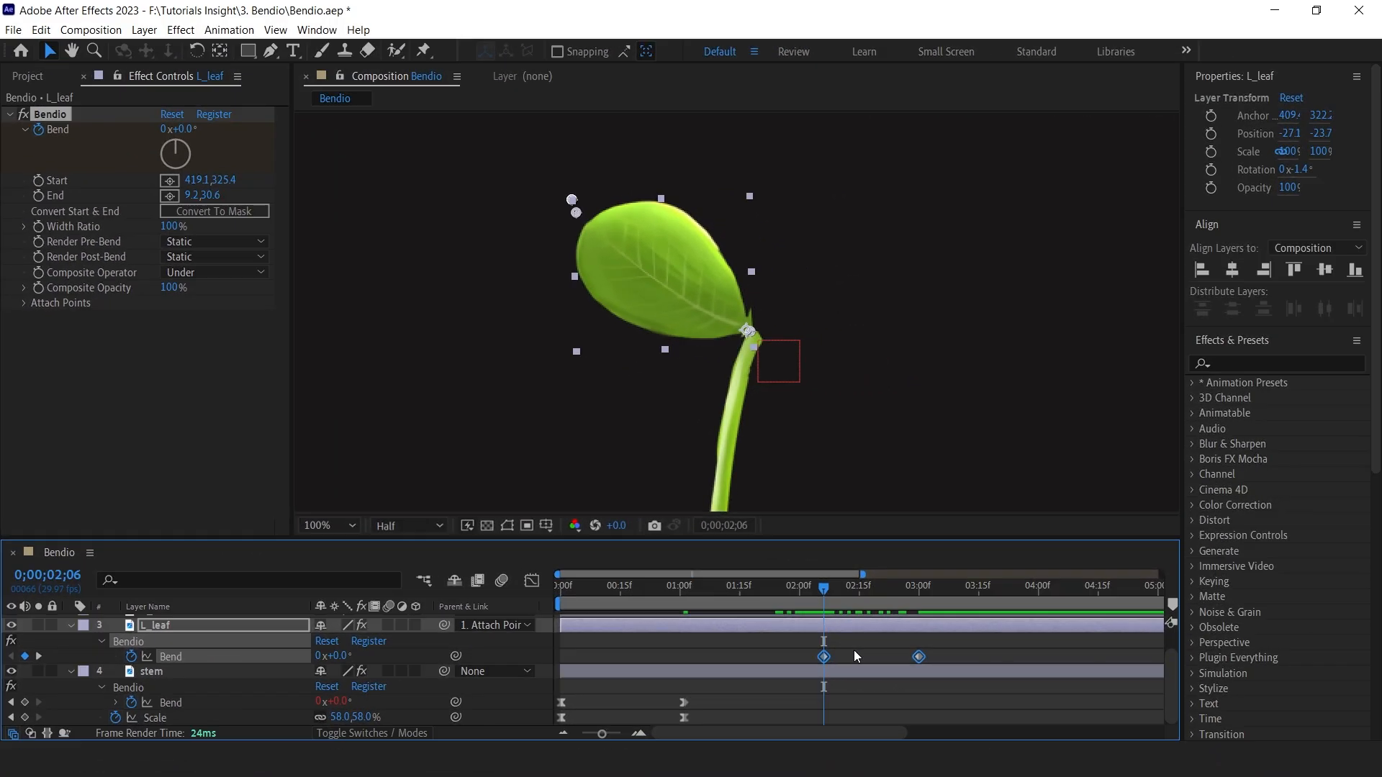
drag(905, 661, 947, 660)
drag(919, 657, 825, 662)
drag(826, 592, 778, 598)
drag(964, 649, 778, 658)
click(797, 642)
click(786, 626)
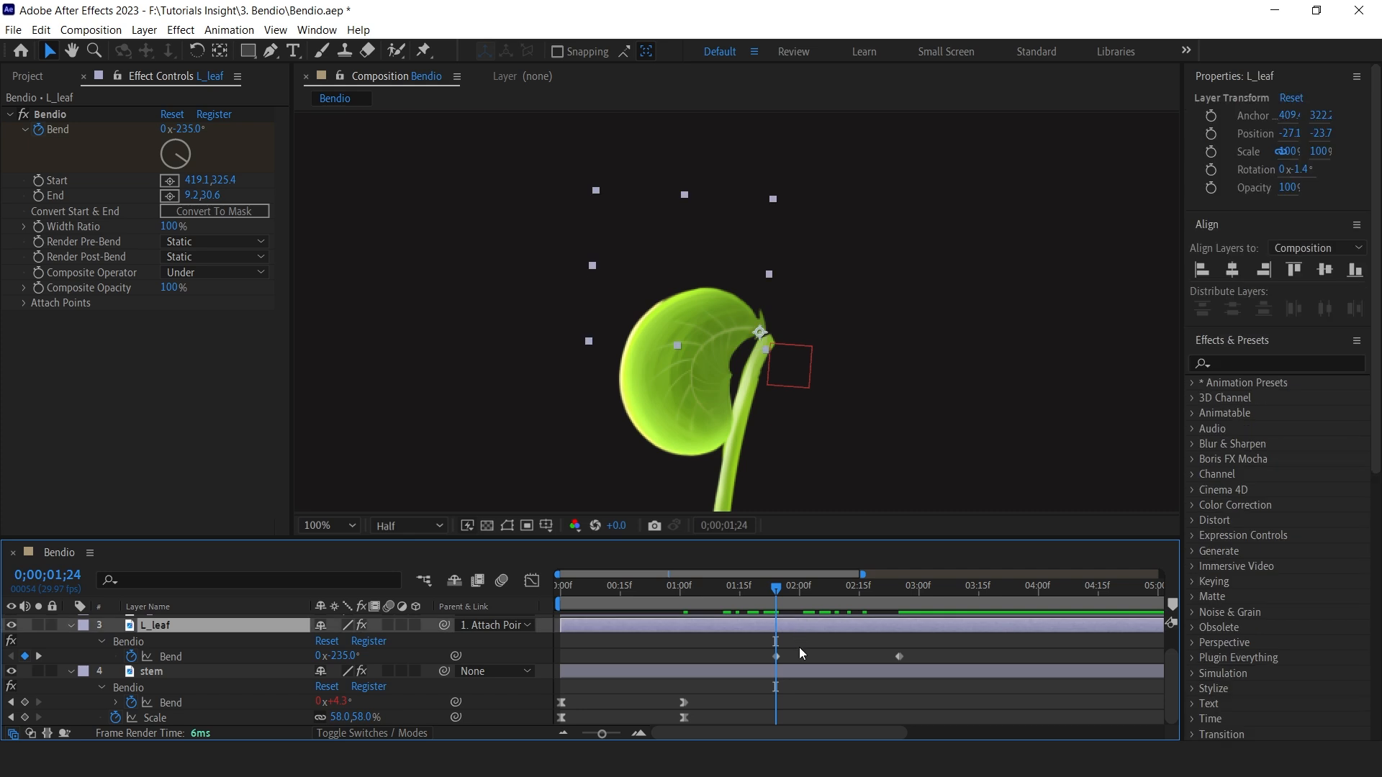
Keyframe L_leaf's Scale from 0% at about 1;24 to 100% at the later Bend keyframe.
key(s)
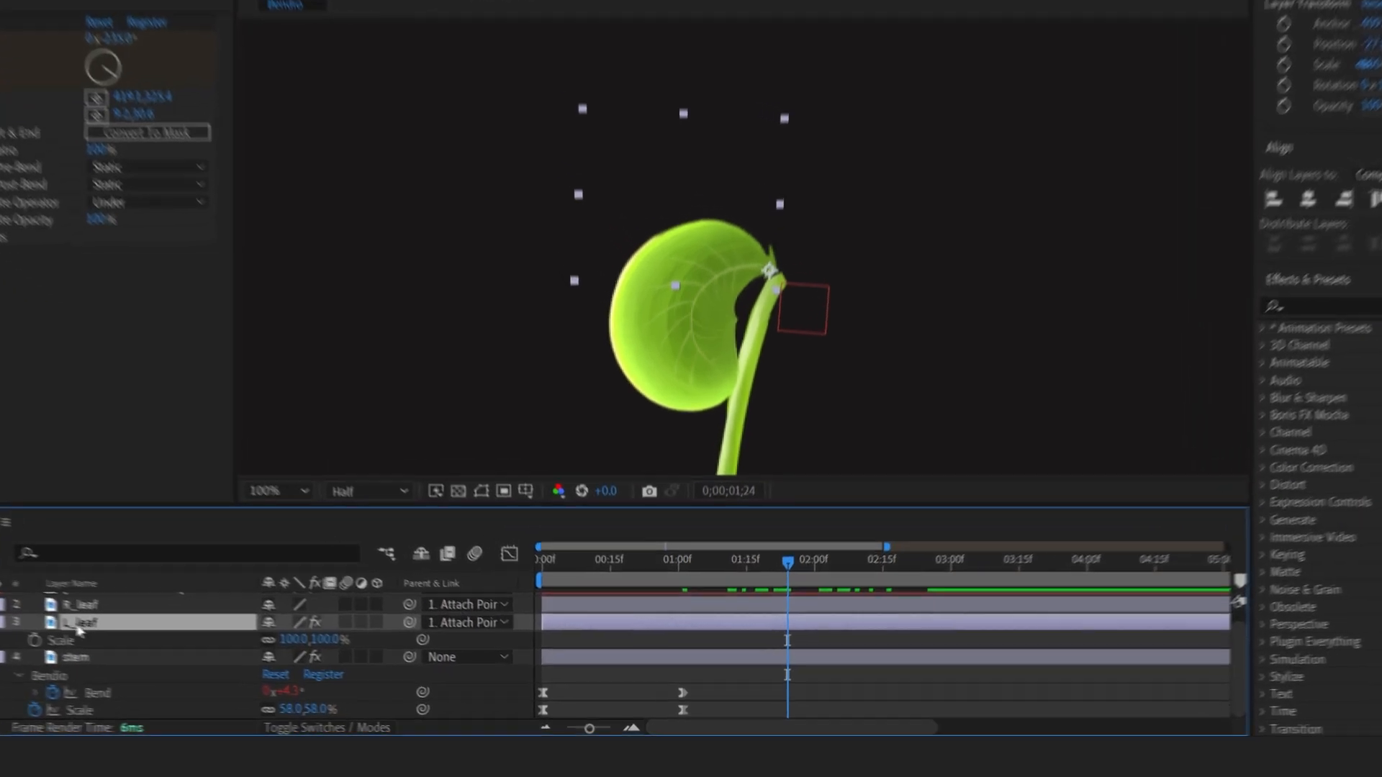
click(33, 640)
key(u)
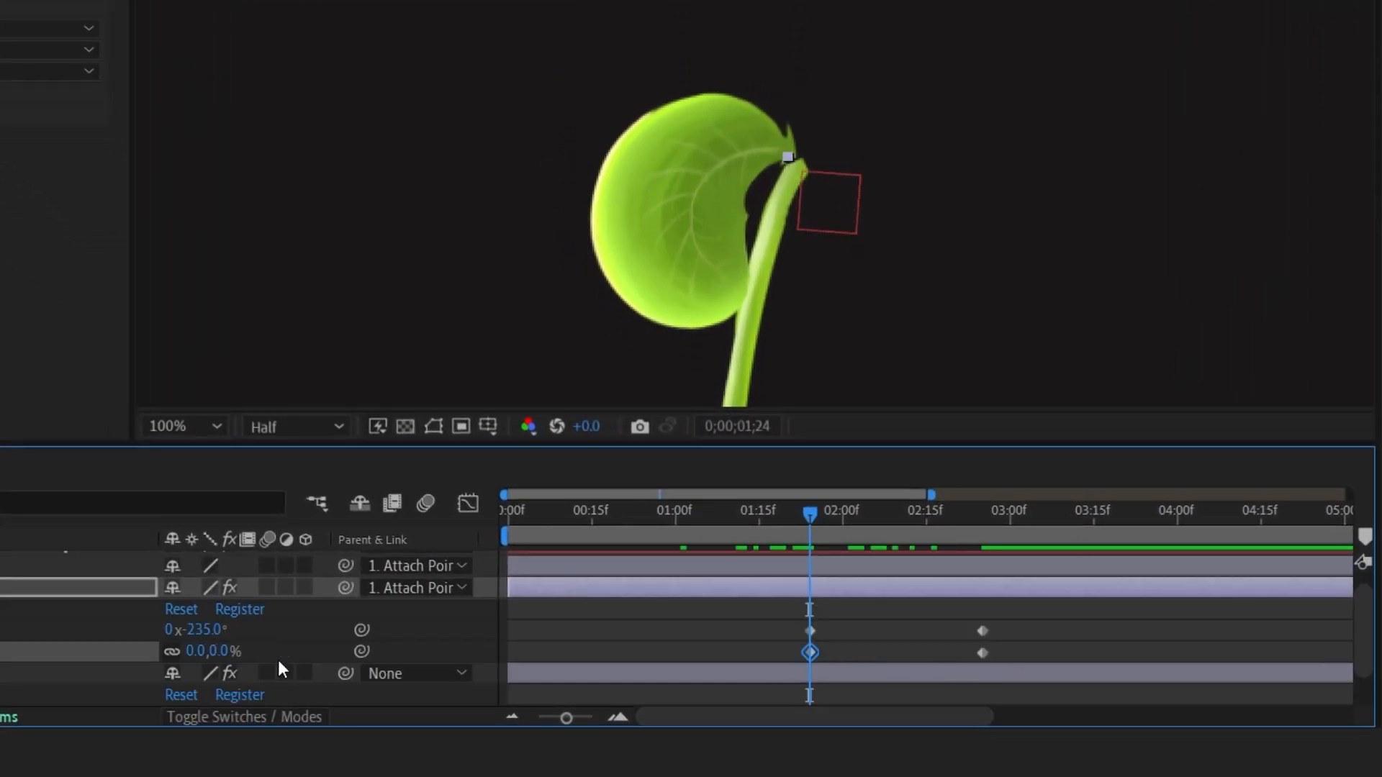
key(Return)
Apply Easy Ease to L_leaf's Bend and Scale keyframes.
right_click(812, 655)
mouse_move(957, 643)
click(1197, 495)
Preview the leaf's unfurling animation.
drag(817, 532, 771, 526)
key(space)
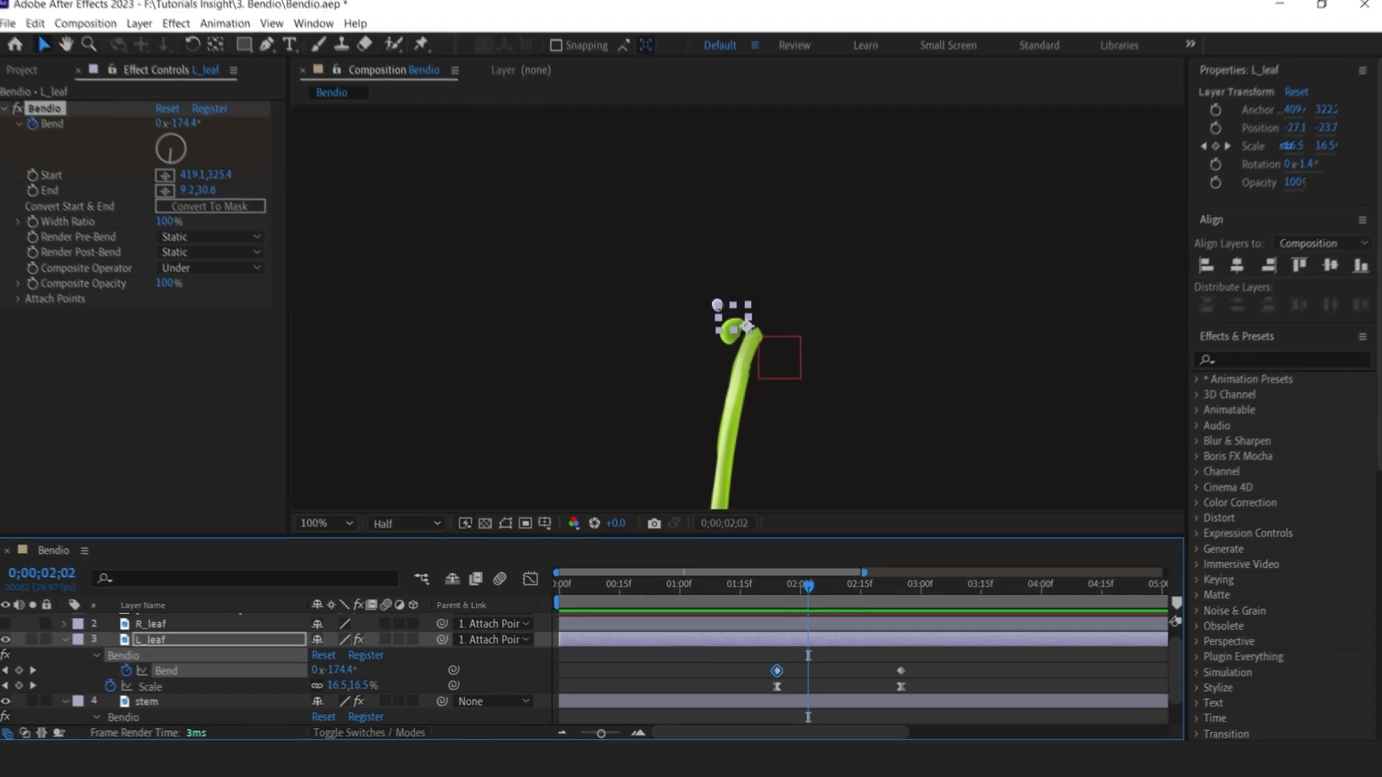
click(749, 685)
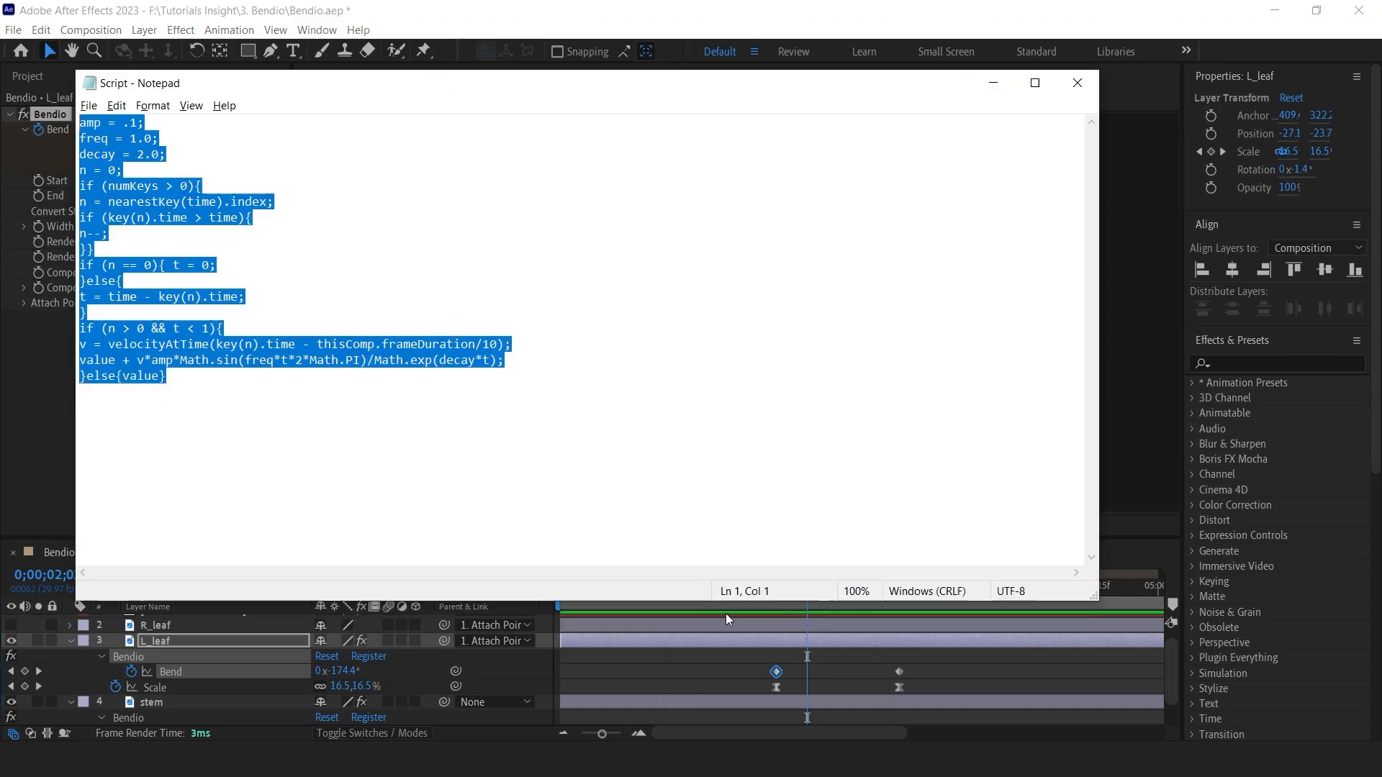
Apply the bounce expression from the script to L_leaf's Bend property.
click(997, 88)
alt+click(131, 671)
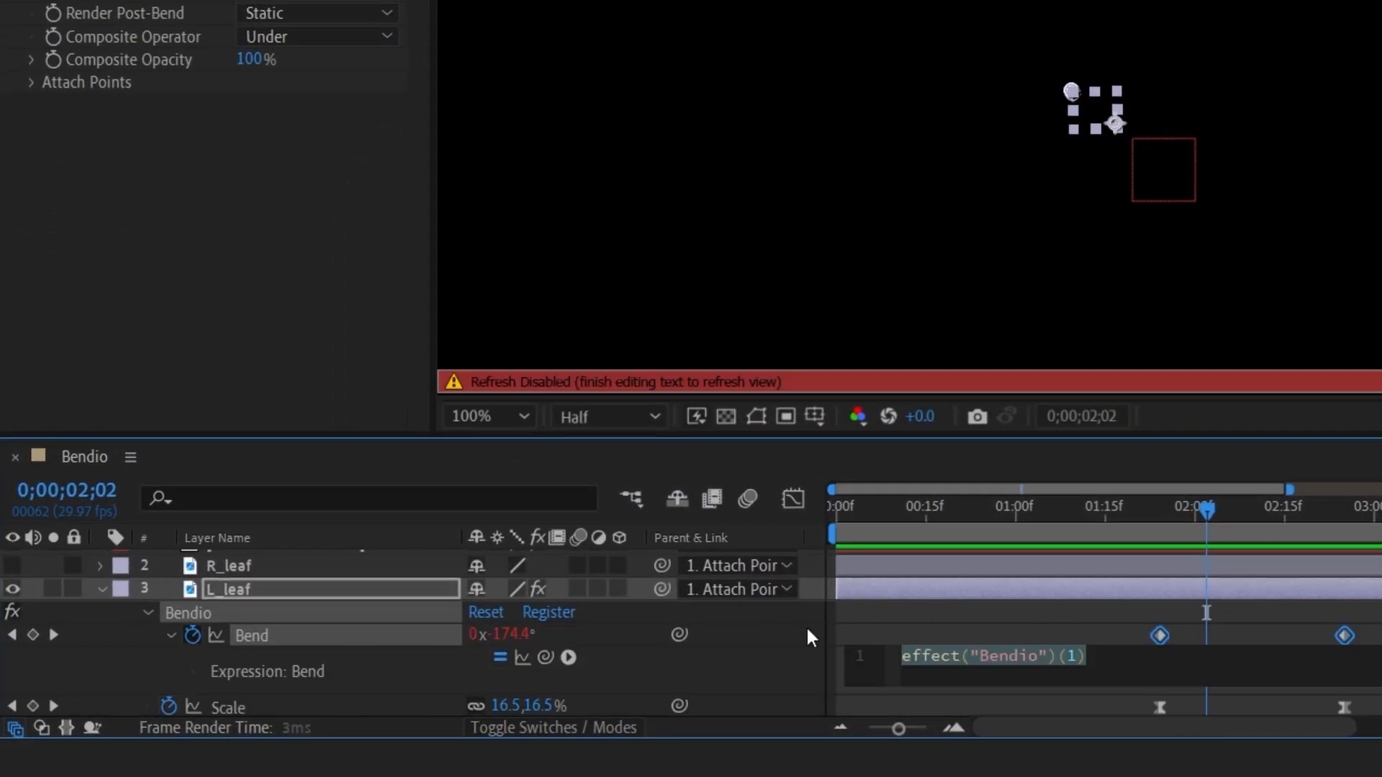
key(ctrl+v)
drag(1211, 507, 1124, 524)
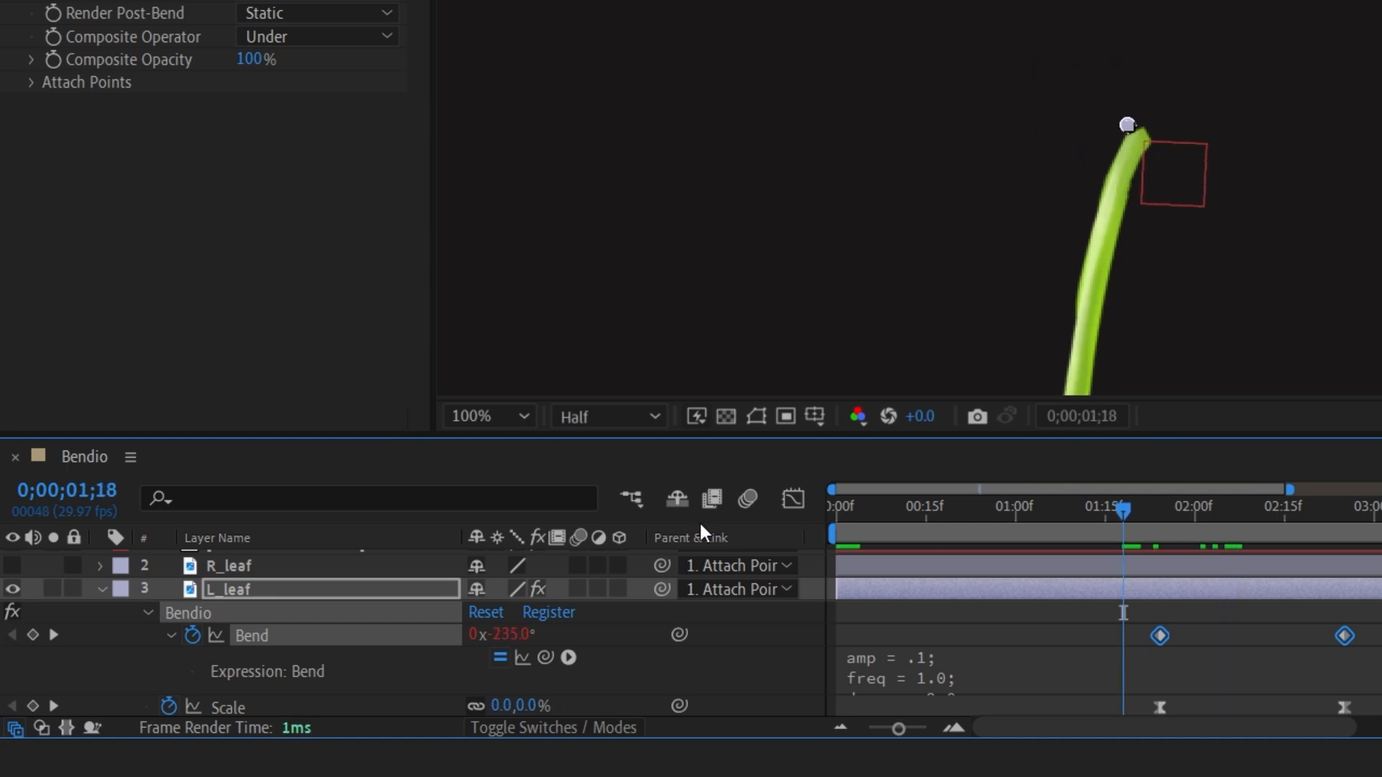
click(249, 594)
Play back the leaf's animation with the bounce expression.
key(u)
key(u)
key(space)
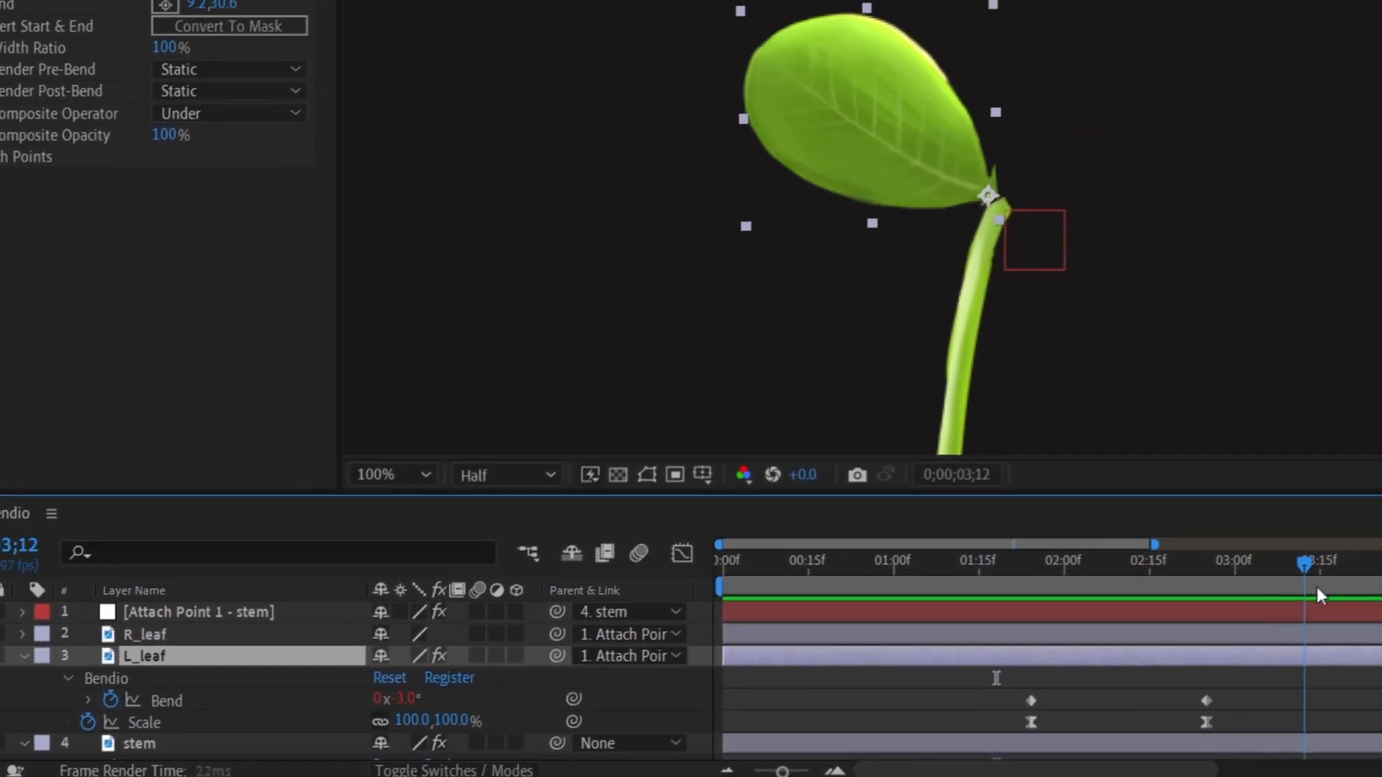
Apply Easy Ease In to L_leaf's last Bend keyframe and steepen the Bend speed curve in the Graph Editor.
click(1031, 700)
right_click(1039, 699)
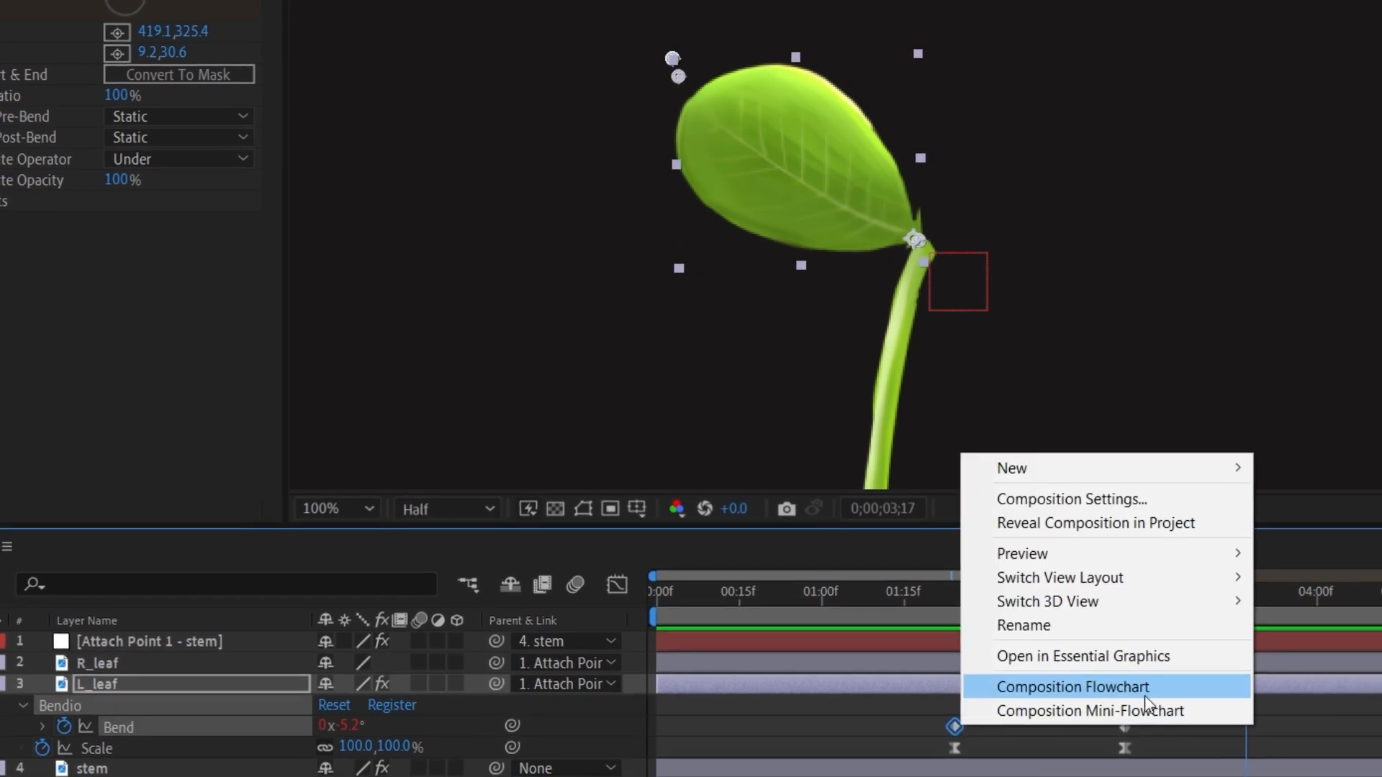
right_click(953, 725)
mouse_move(1047, 706)
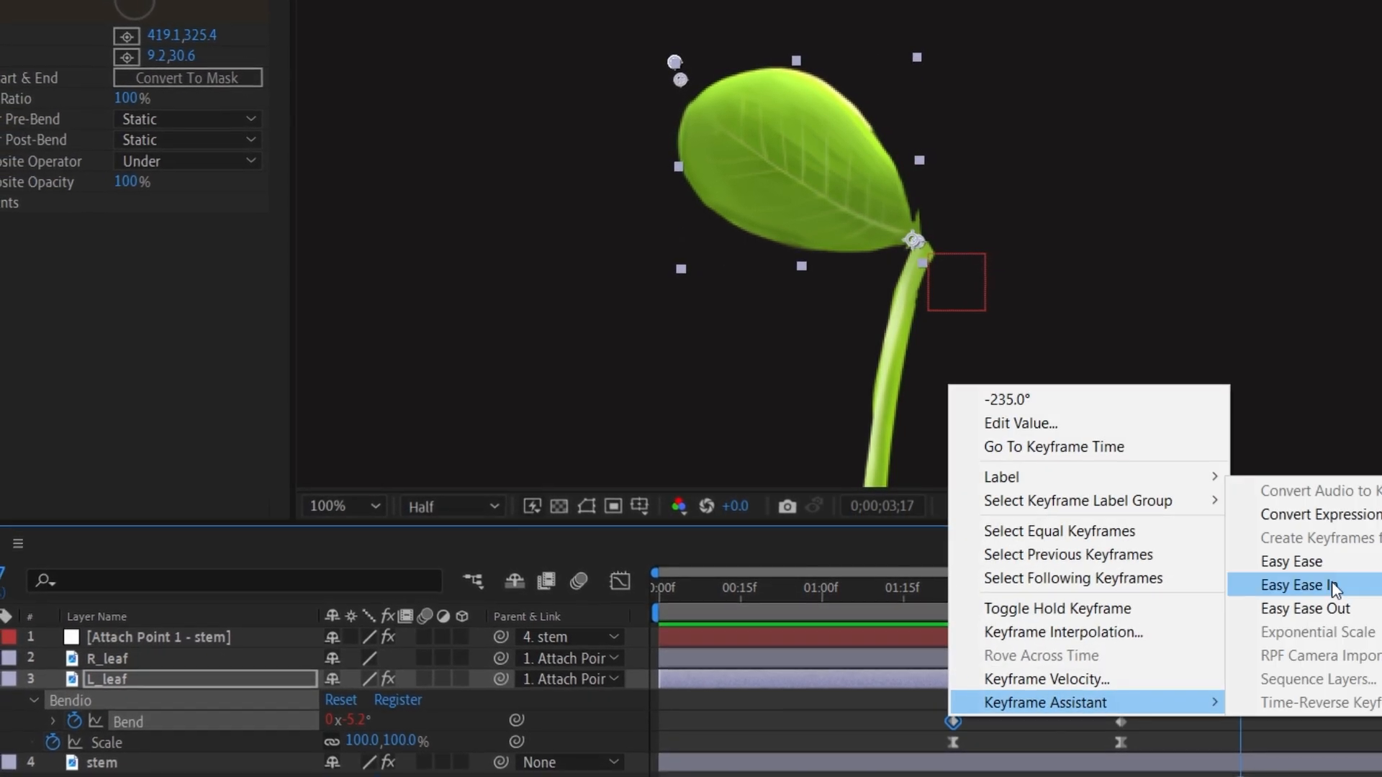
click(1334, 589)
click(621, 580)
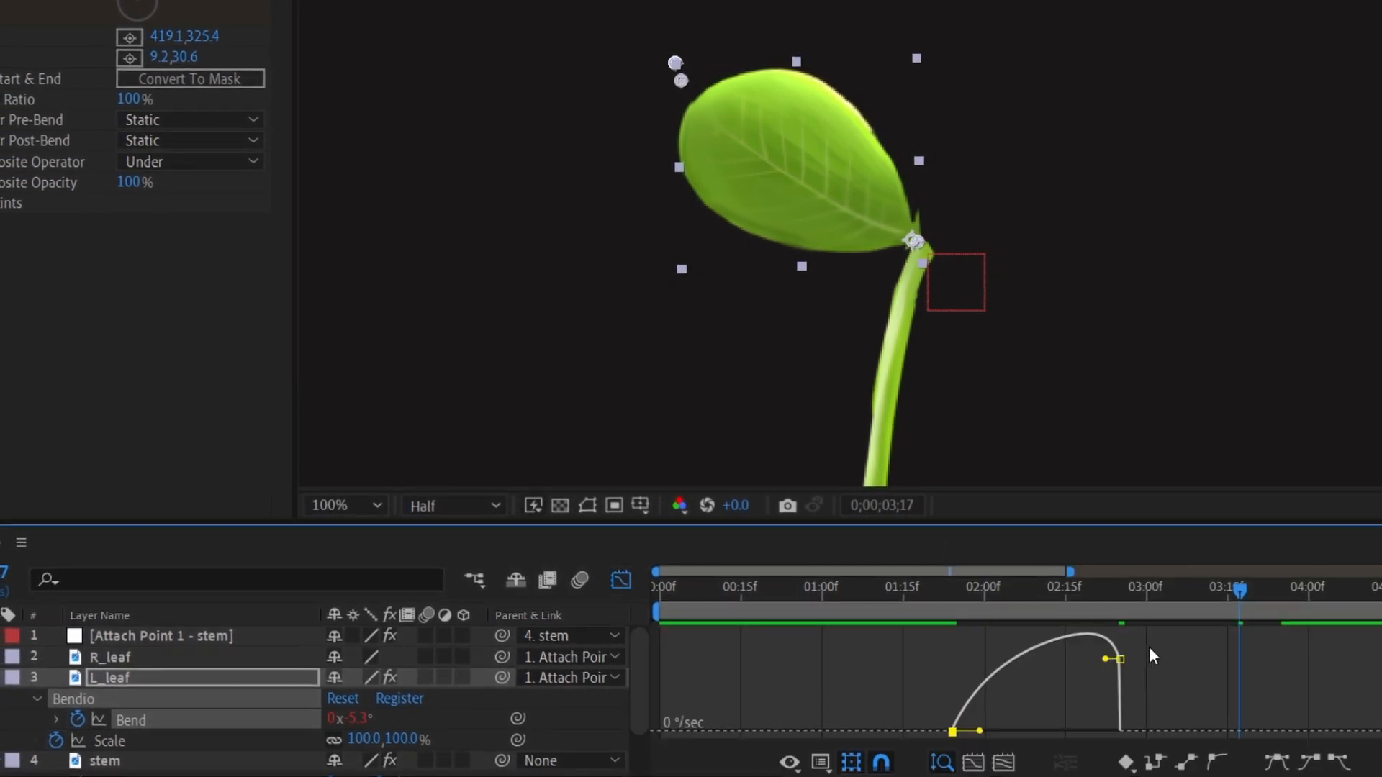
drag(1092, 673, 1050, 714)
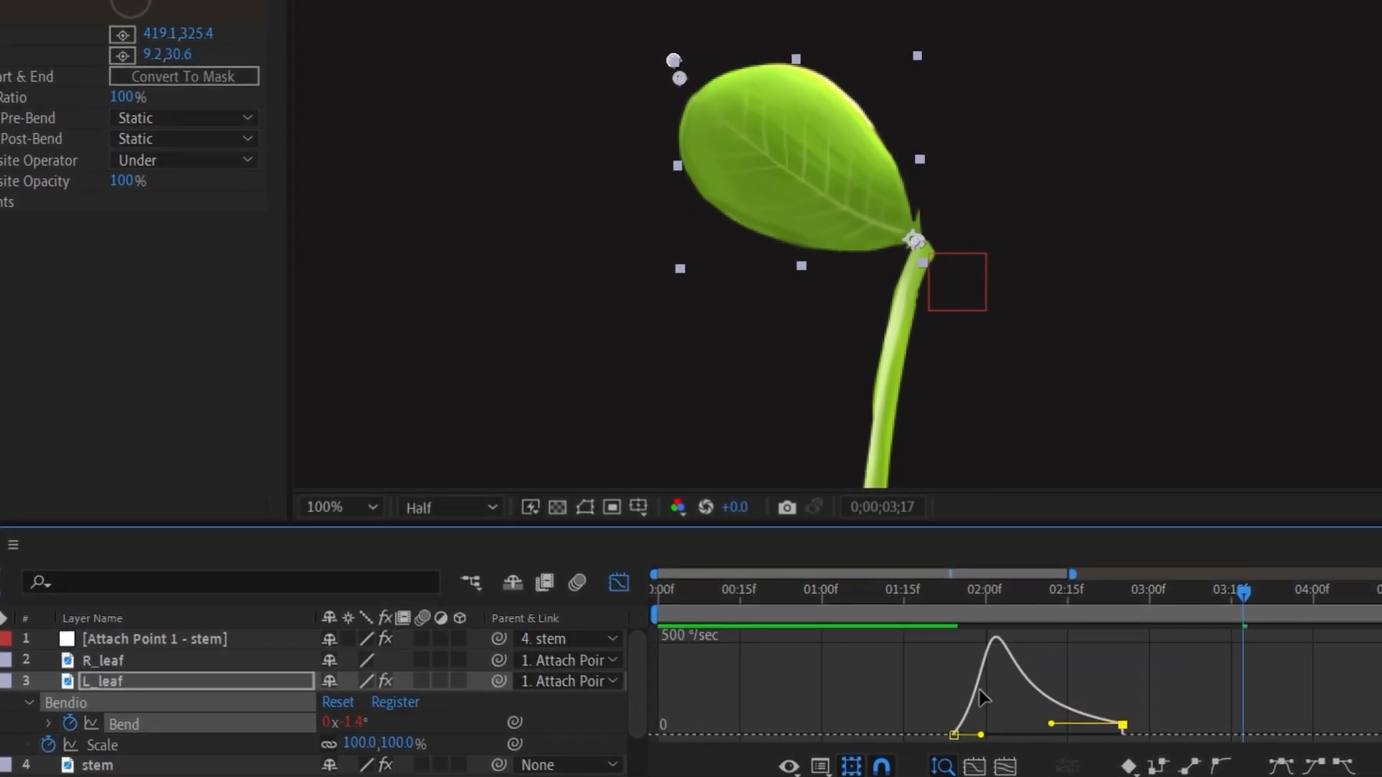
Select L_leaf's Scale keyframes and reshape their speed curve in the Graph Editor so the scale eases out faster.
click(619, 584)
drag(1149, 757, 930, 737)
click(619, 584)
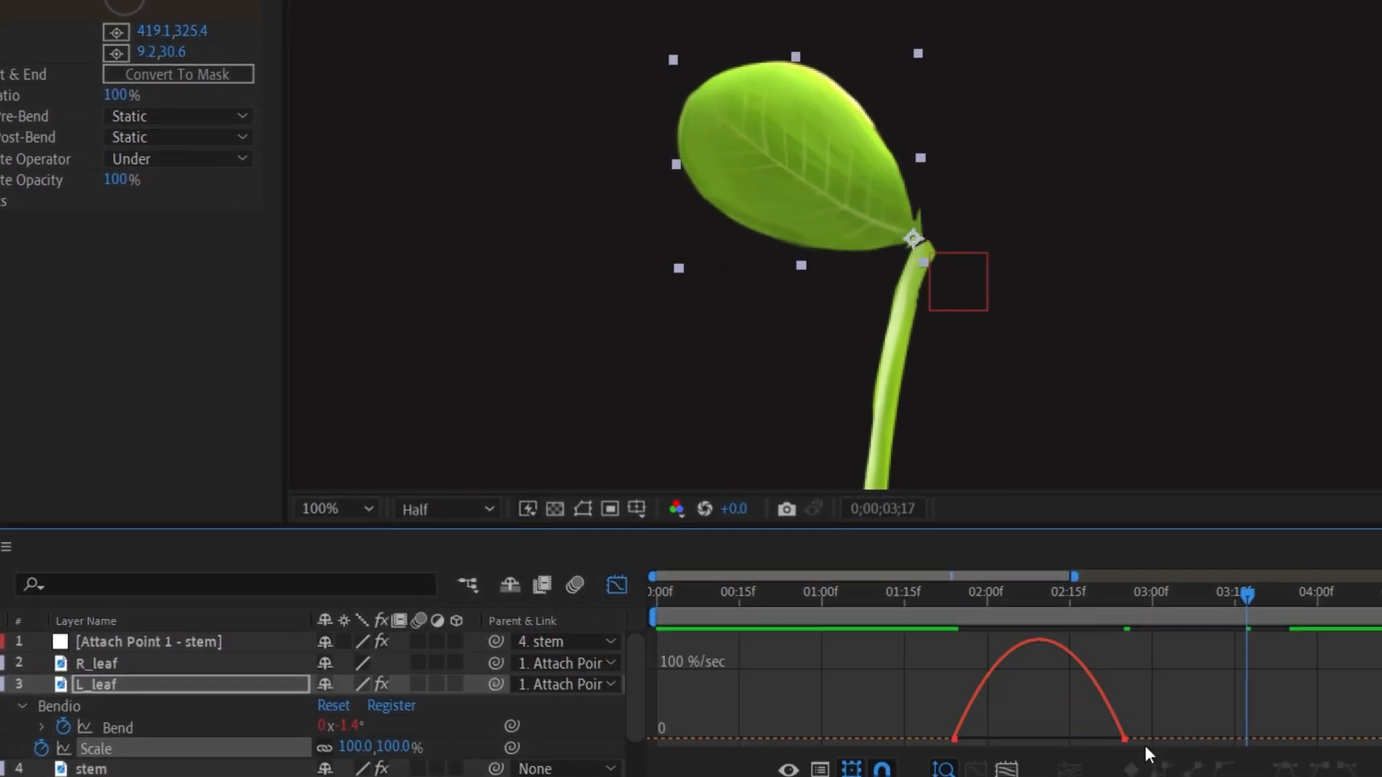
drag(1146, 746, 1050, 741)
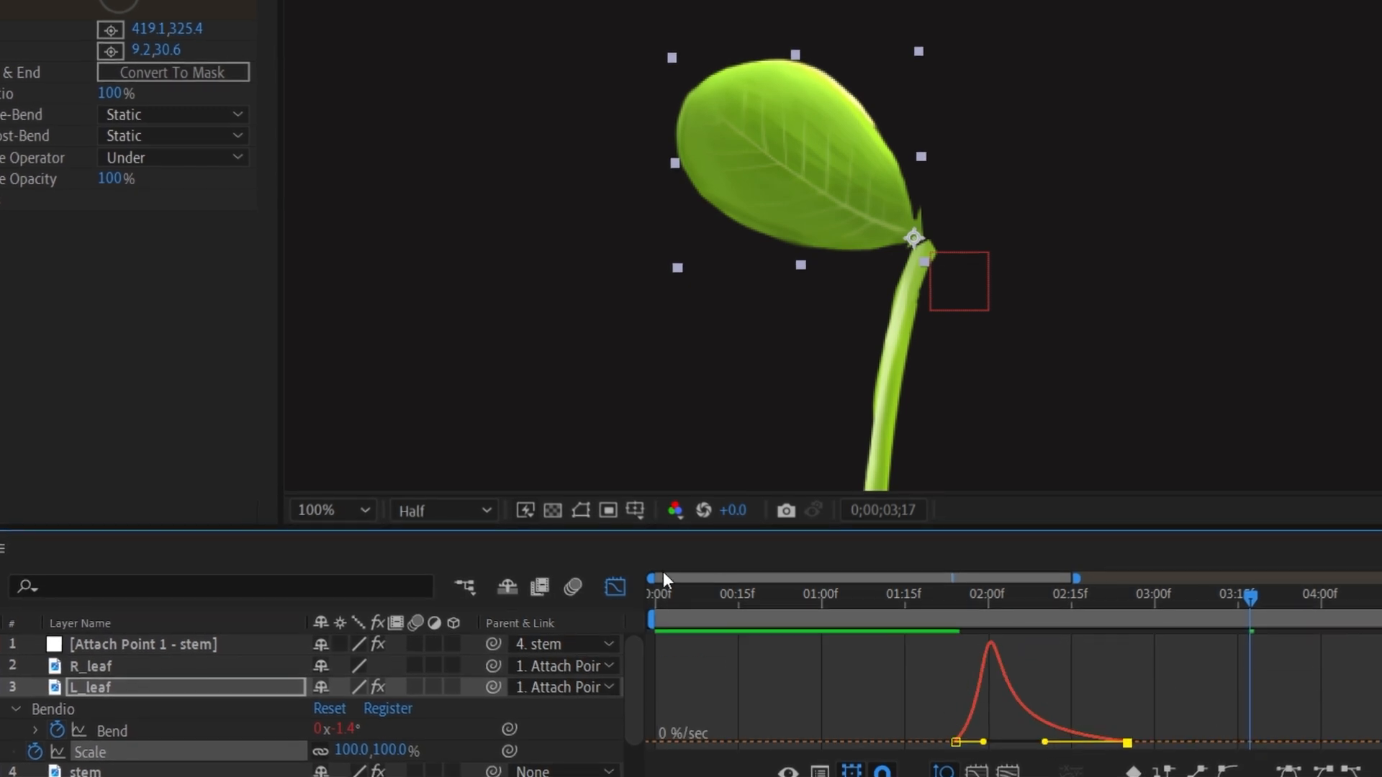
click(617, 586)
Move L_leaf's Bend and Scale keyframes earlier in the timeline so the leaf unfurls sooner.
click(899, 621)
drag(897, 620, 818, 620)
key(space)
key(space)
key(minus)
click(729, 772)
key(u)
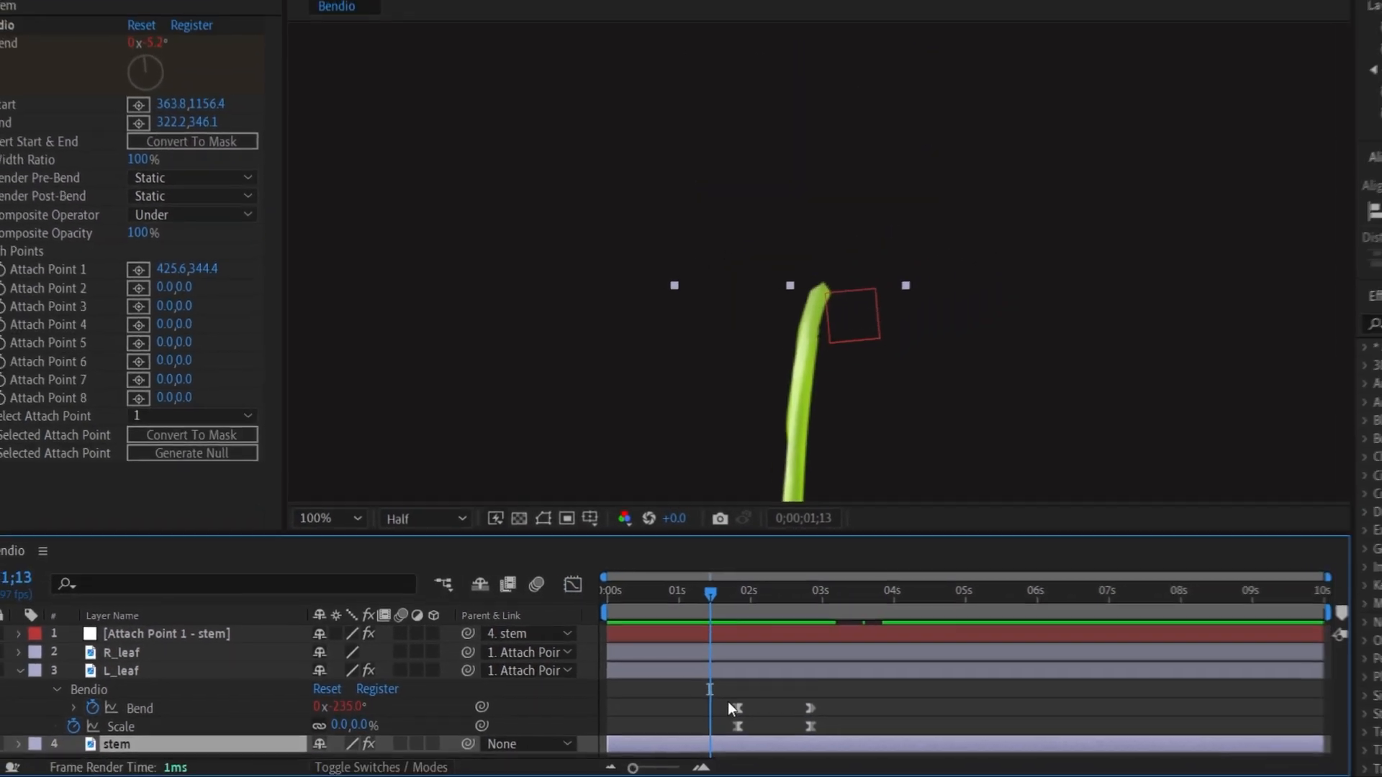
scroll(789, 729, down, 3)
drag(768, 599, 710, 601)
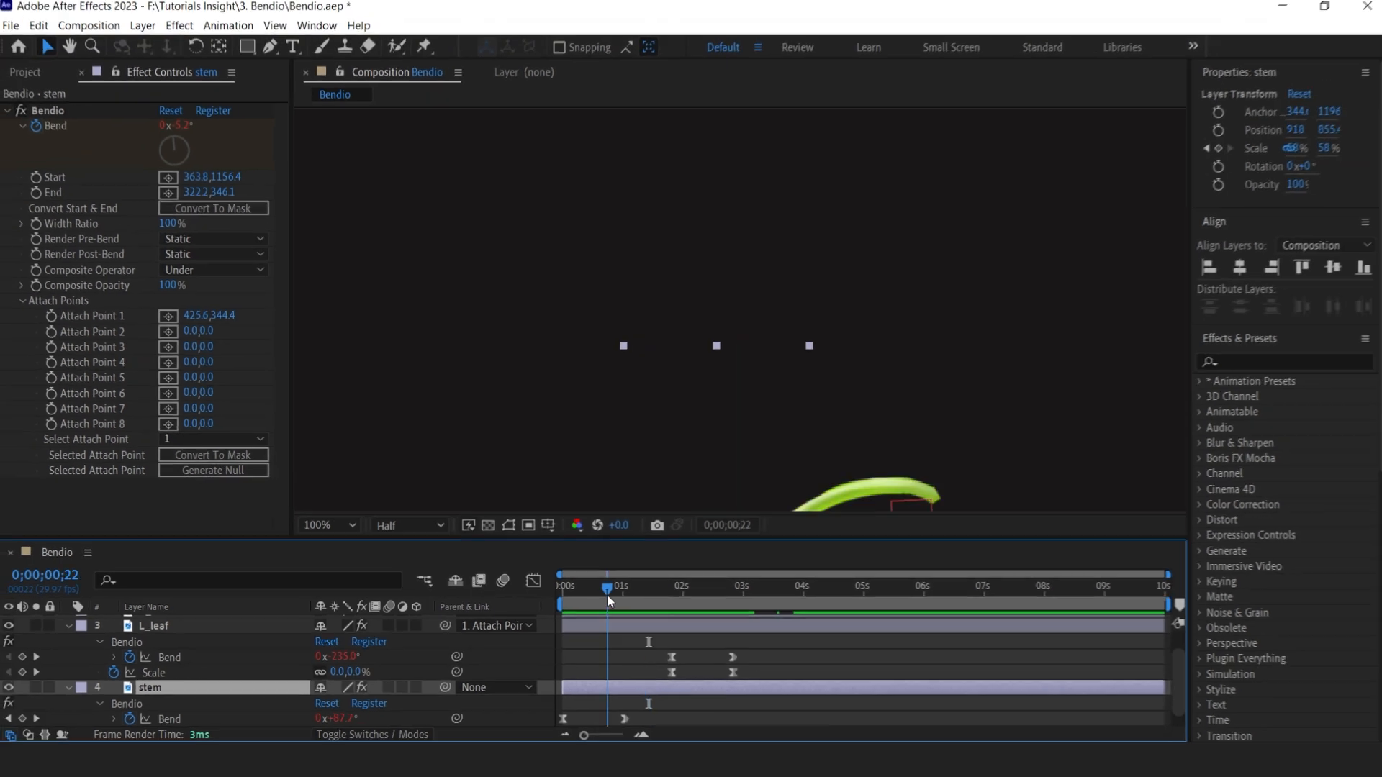
drag(767, 651, 617, 666)
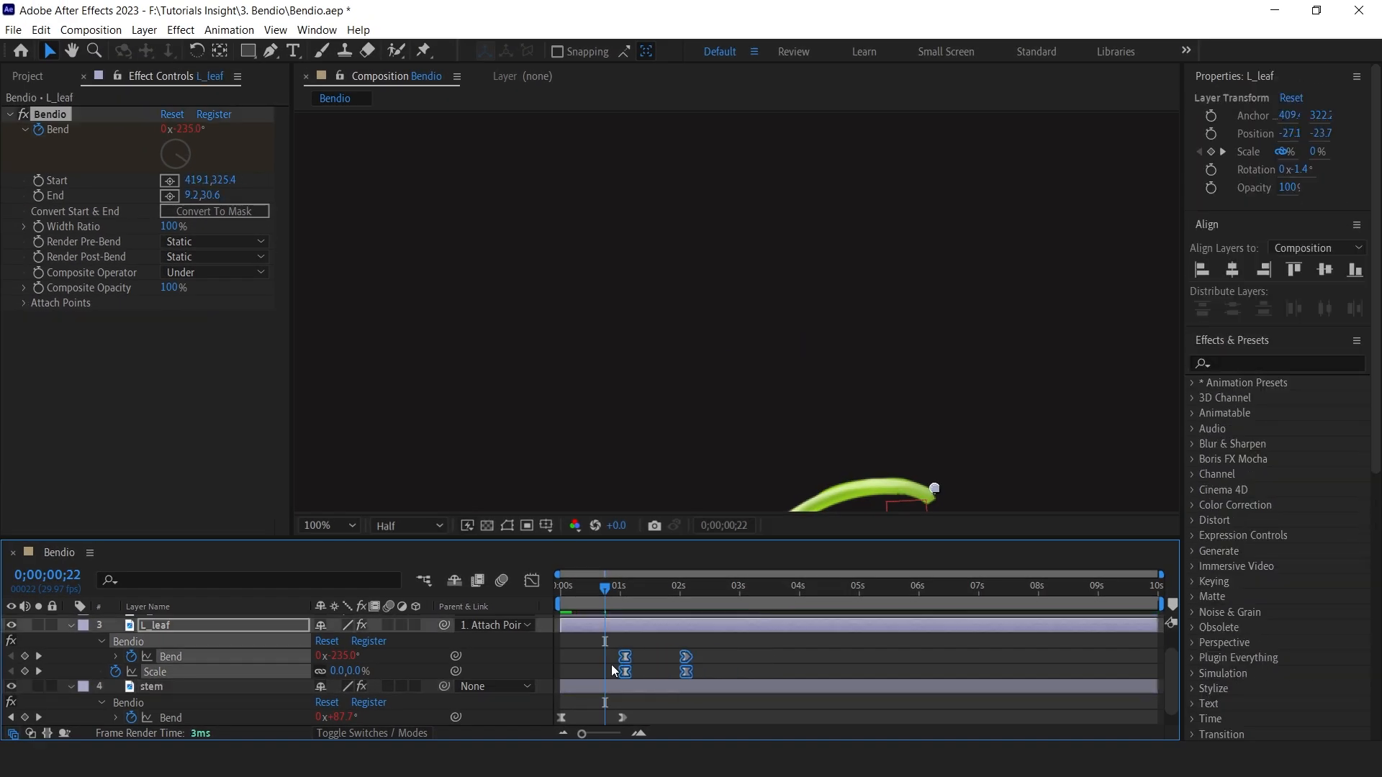
Preview the plant animation from the start at 50% magnification.
key(space)
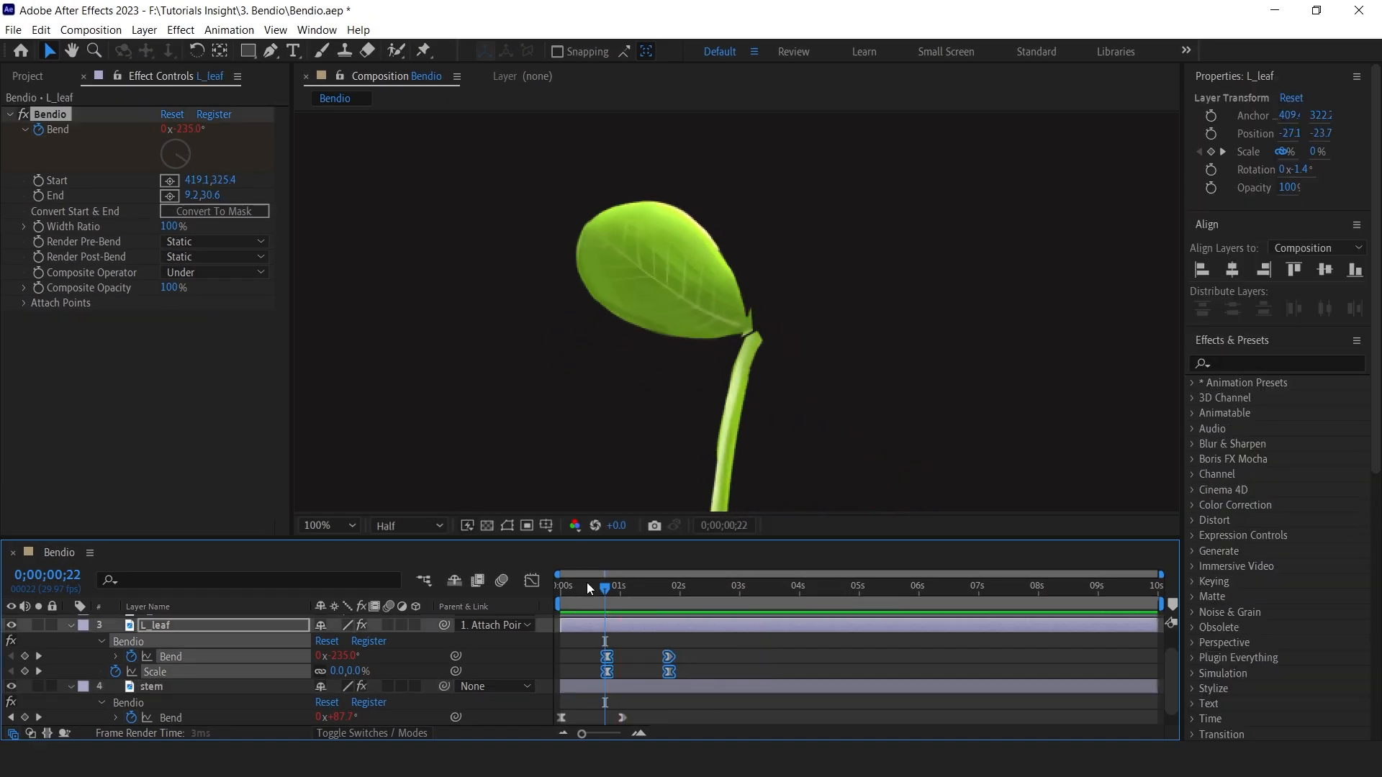
click(560, 587)
key(space)
click(329, 526)
click(310, 392)
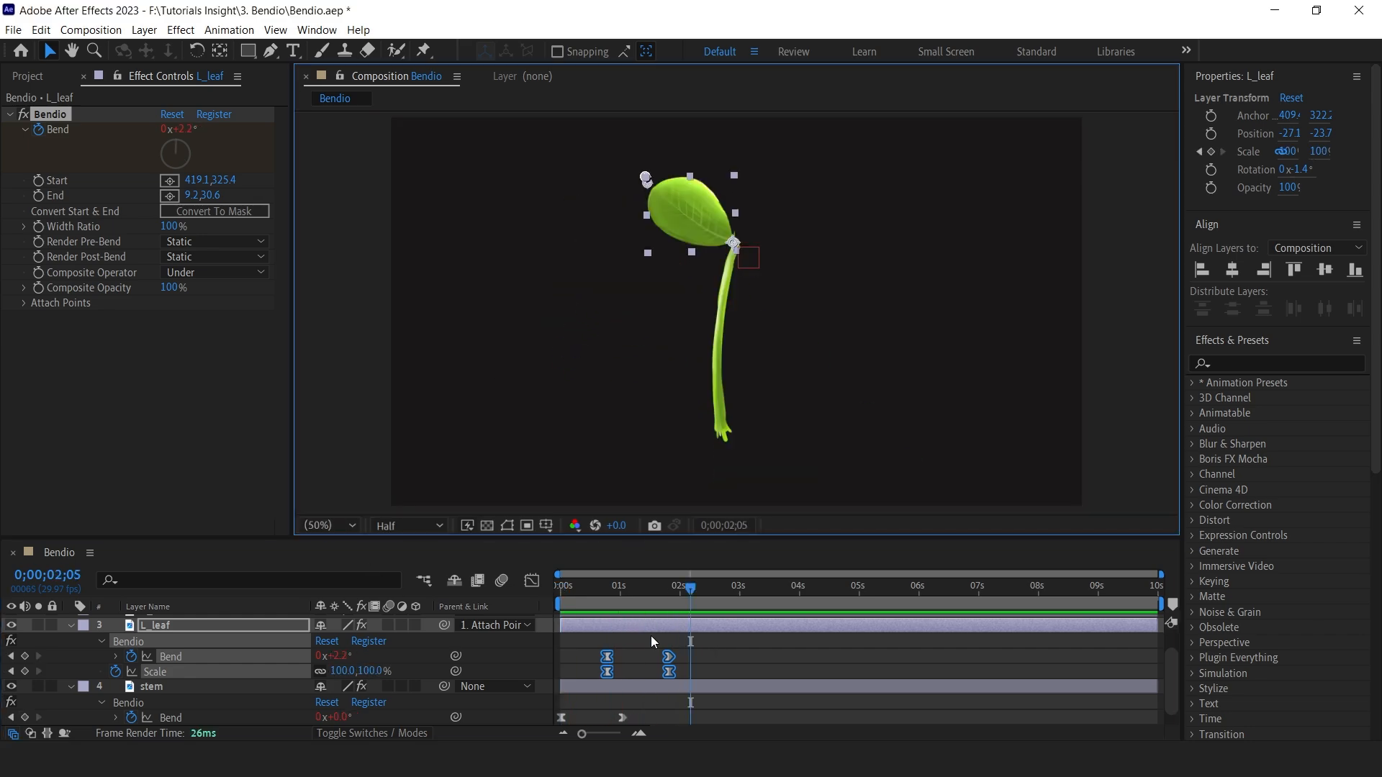
drag(624, 593, 667, 595)
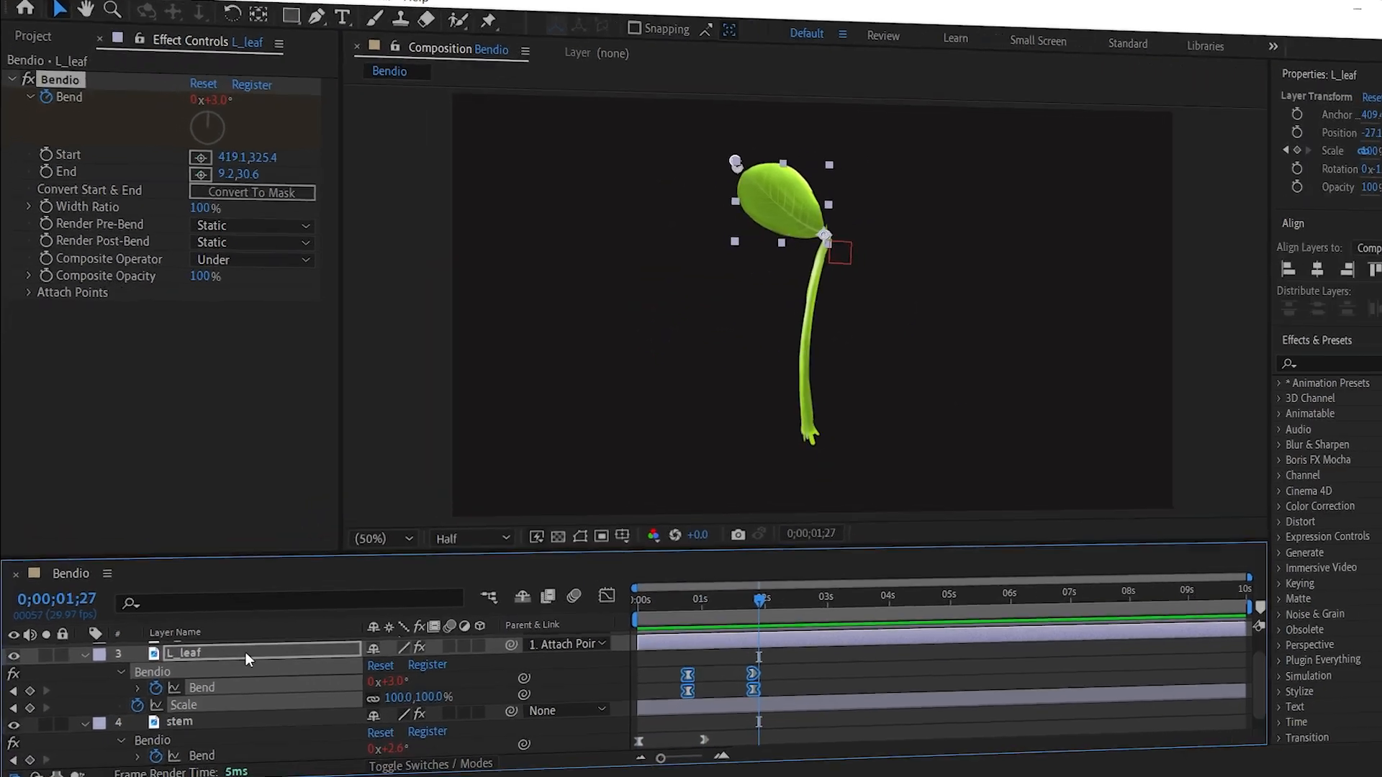
Select R_leaf and place its Bendio Start at the stem tip and End at the leaf's outer tip.
scroll(216, 626, up, 2)
click(187, 638)
click(607, 589)
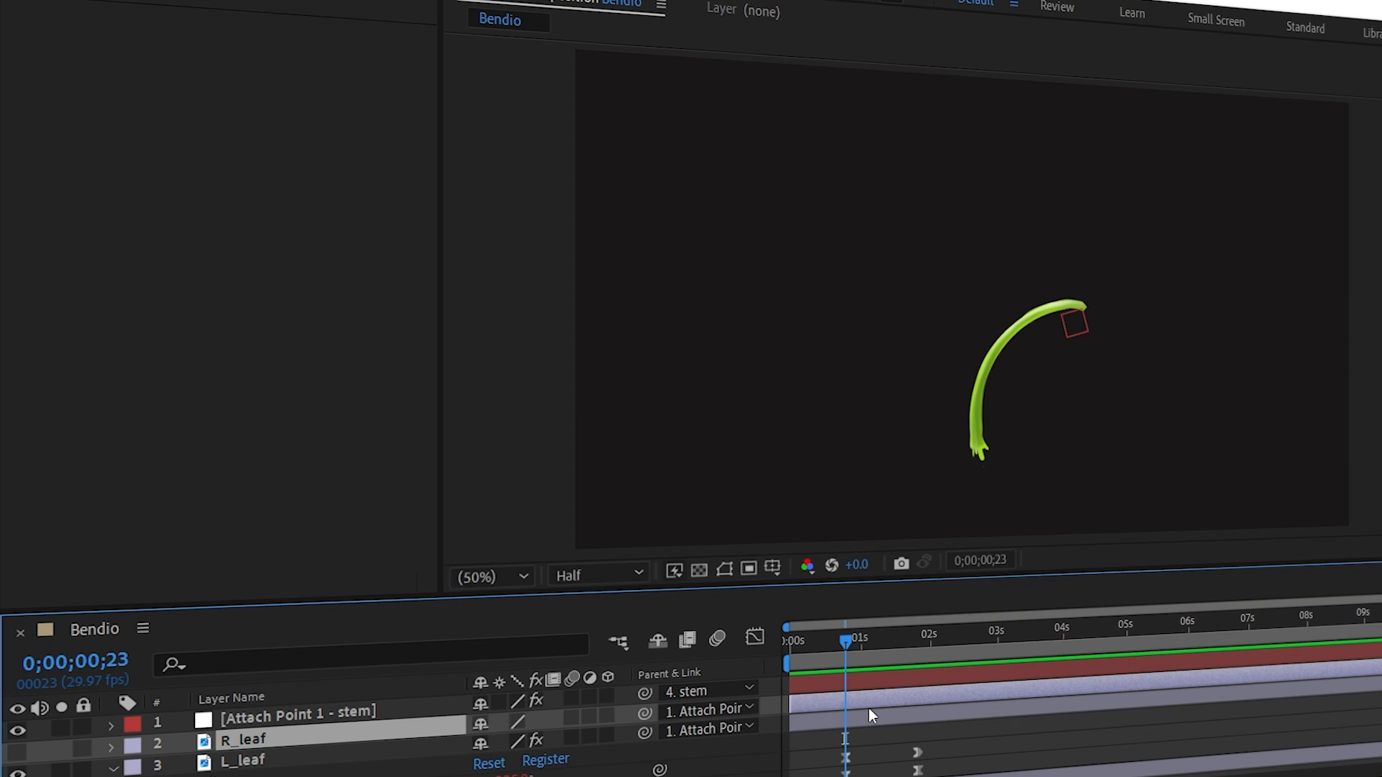
key(u)
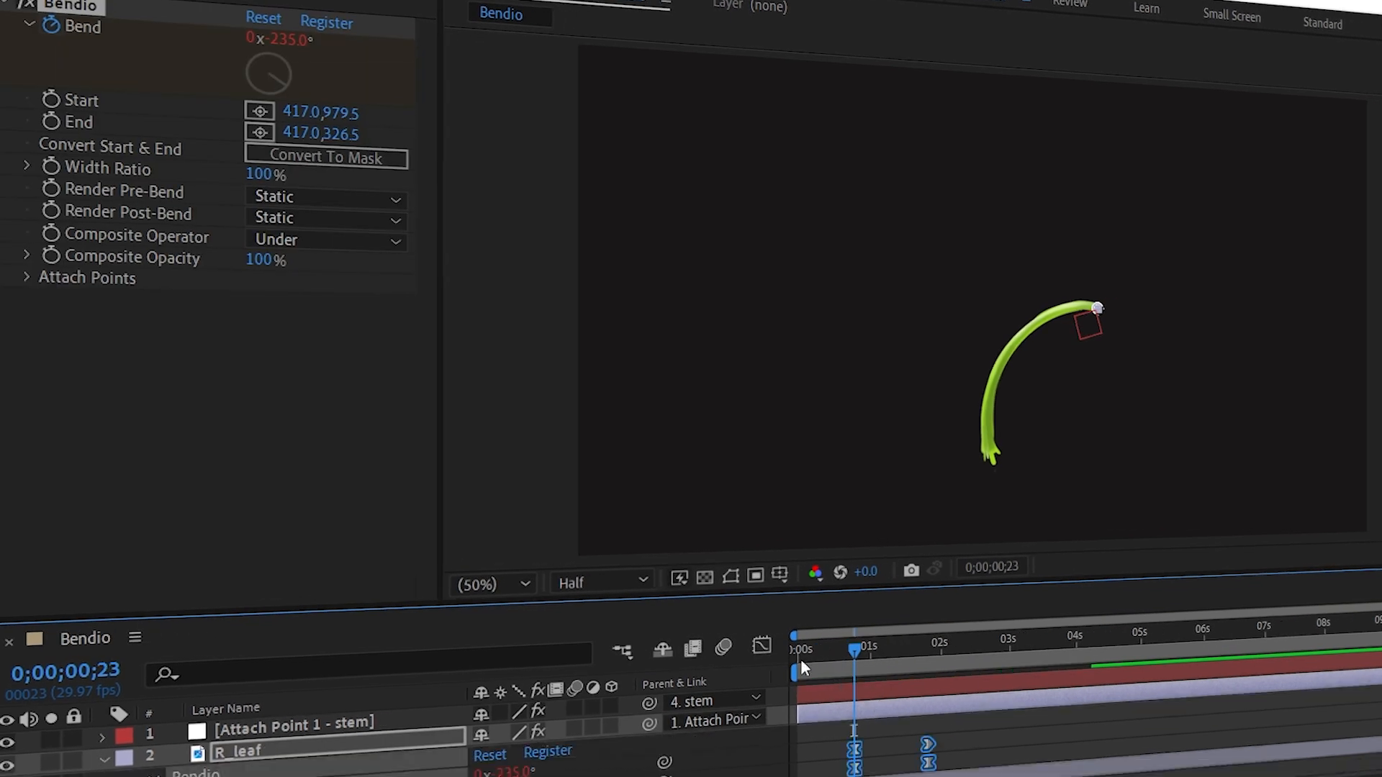
drag(883, 649, 926, 653)
scroll(972, 386, up, 2)
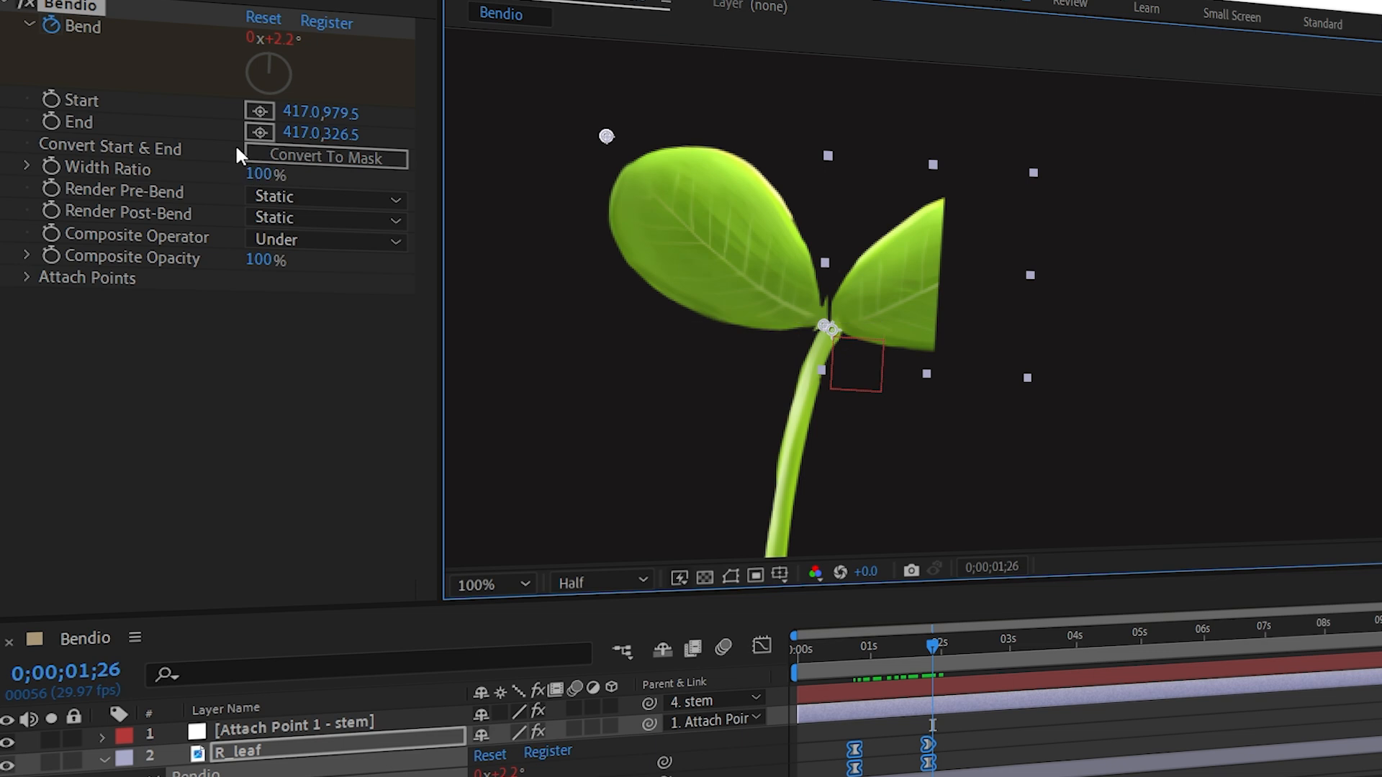
click(271, 113)
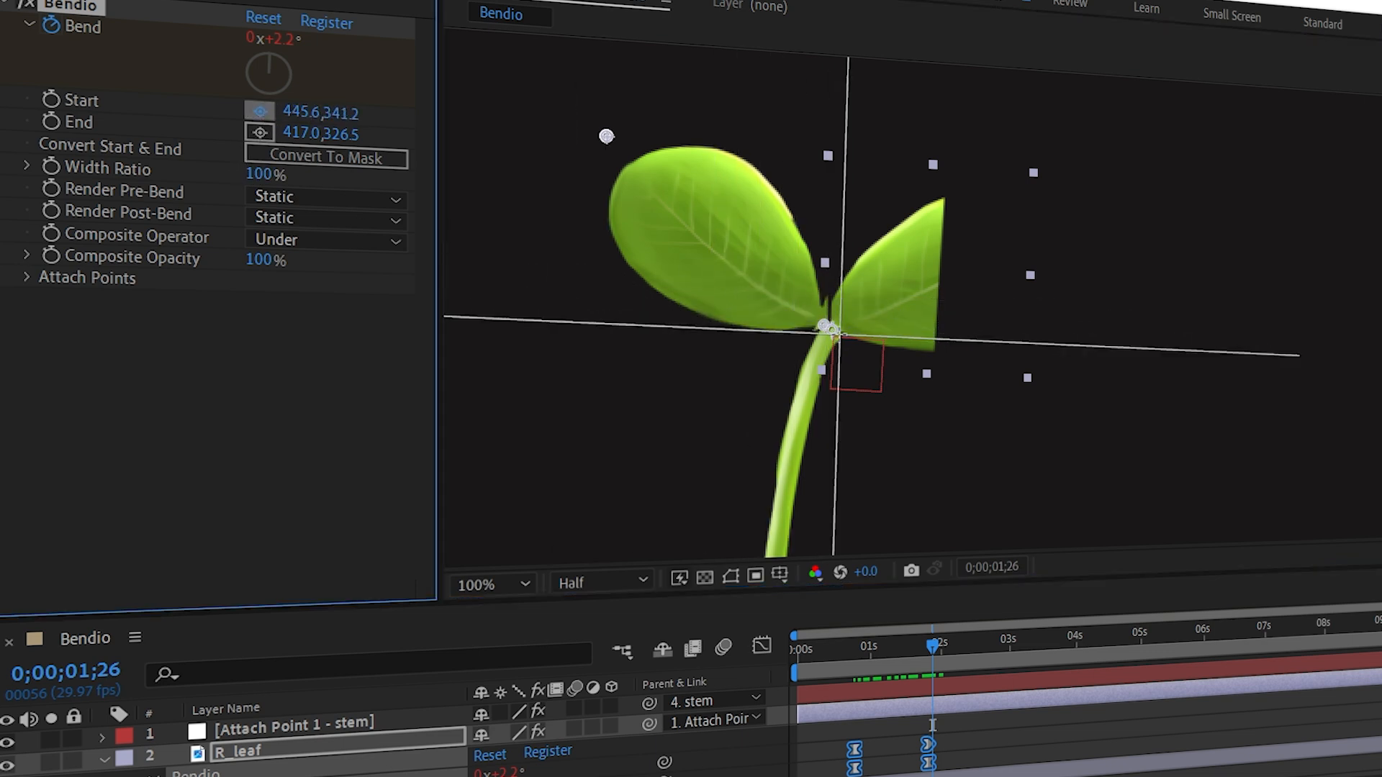
click(831, 330)
click(266, 134)
click(1033, 190)
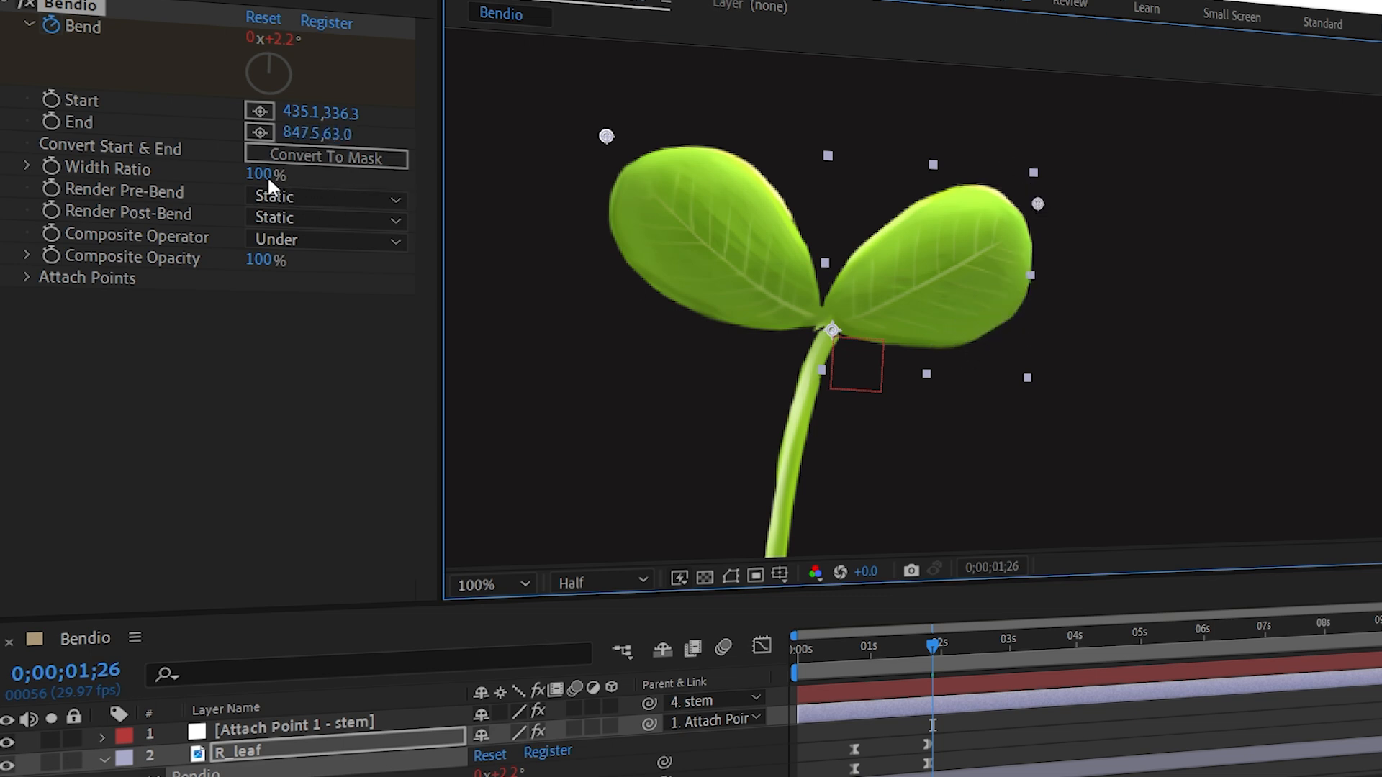
Set R_leaf's Bendio Width Ratio to 155%.
drag(266, 175, 322, 178)
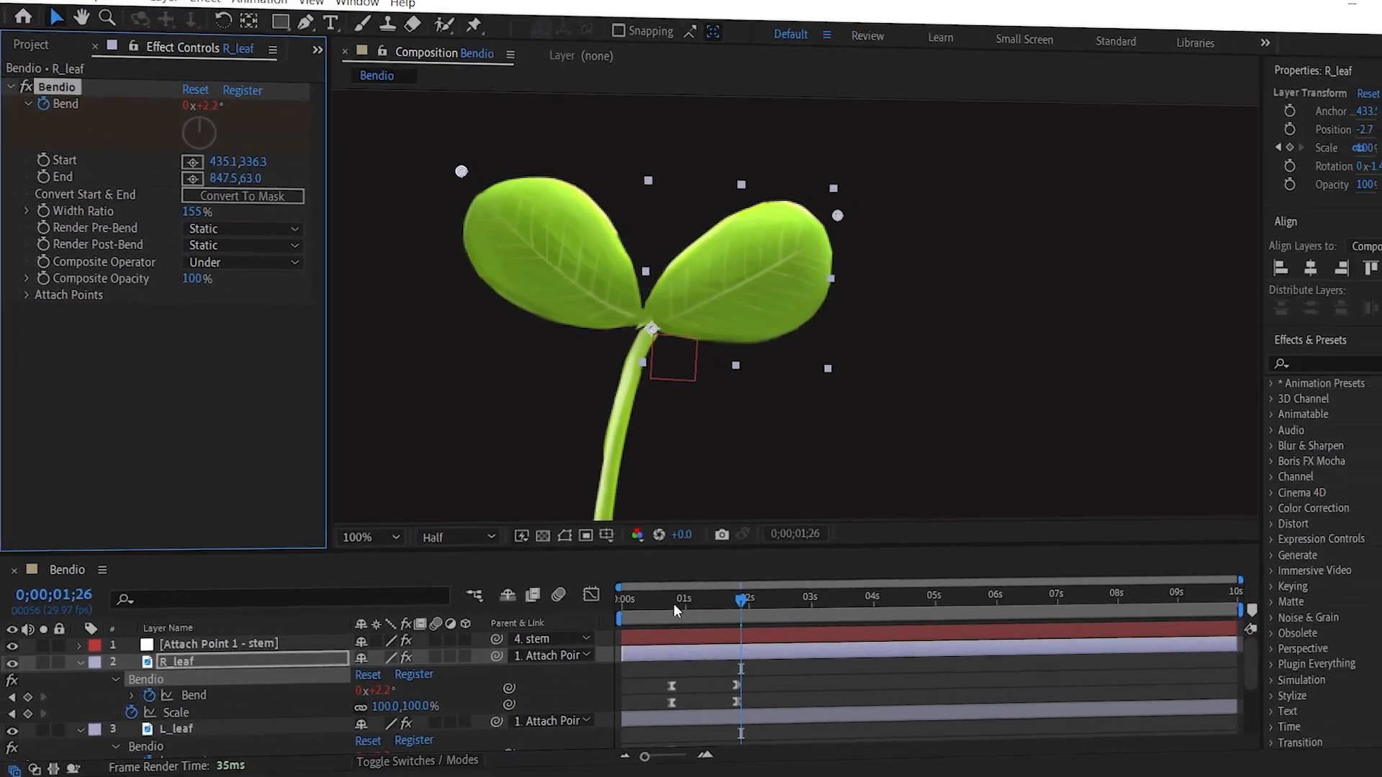
drag(855, 650, 884, 648)
drag(633, 590, 585, 580)
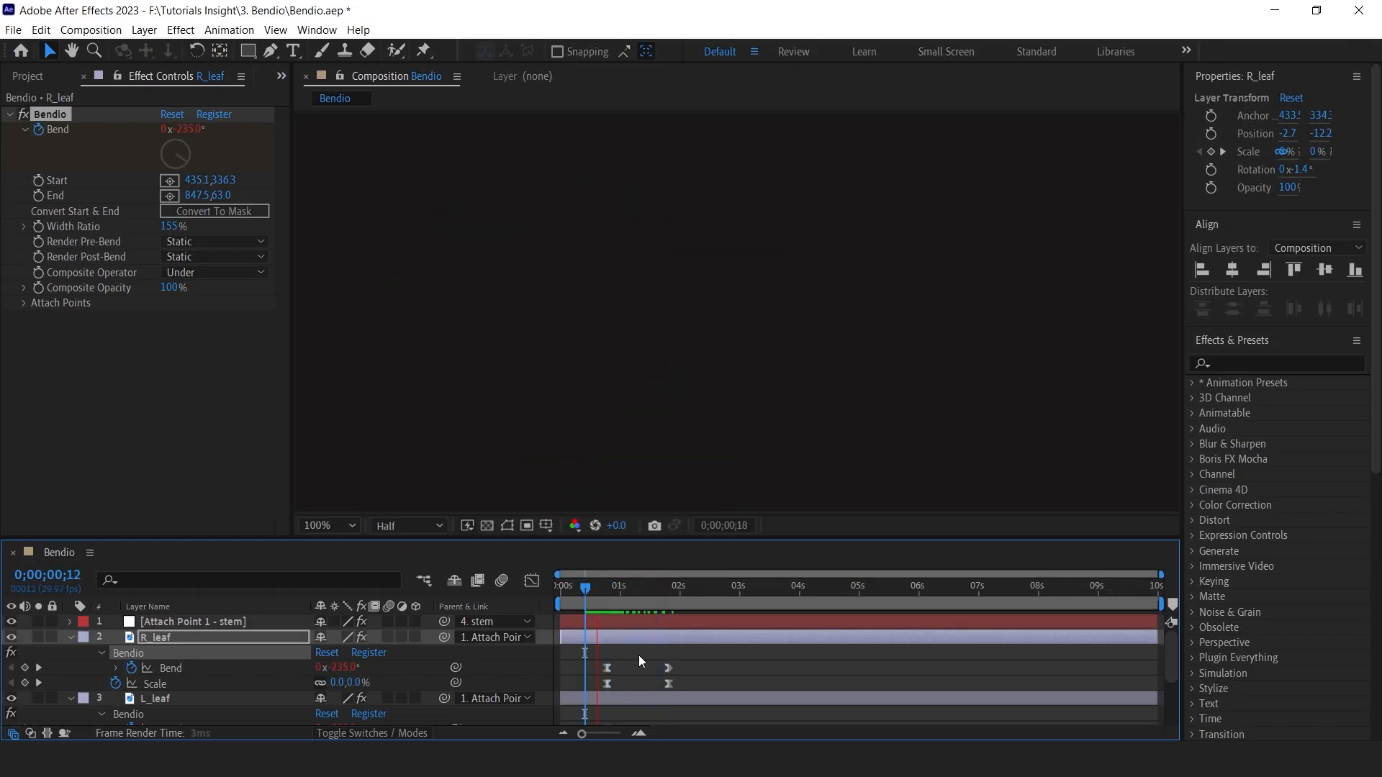
Play back both leaves unfurling from the start at 50% magnification.
key(space)
click(330, 525)
click(349, 225)
click(560, 587)
drag(565, 602, 599, 589)
key(space)
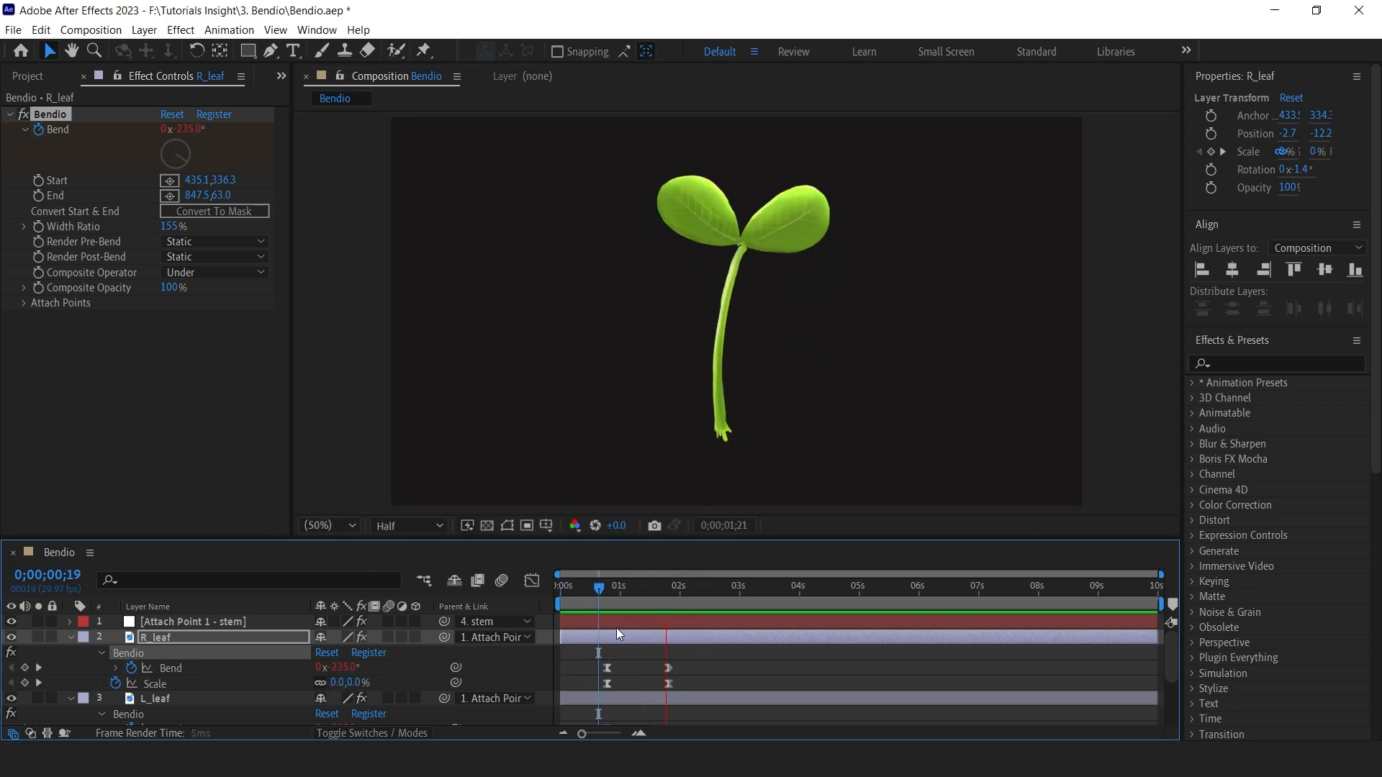
Set R_leaf's first Bend keyframe to +235° so it curls the opposite way.
click(607, 589)
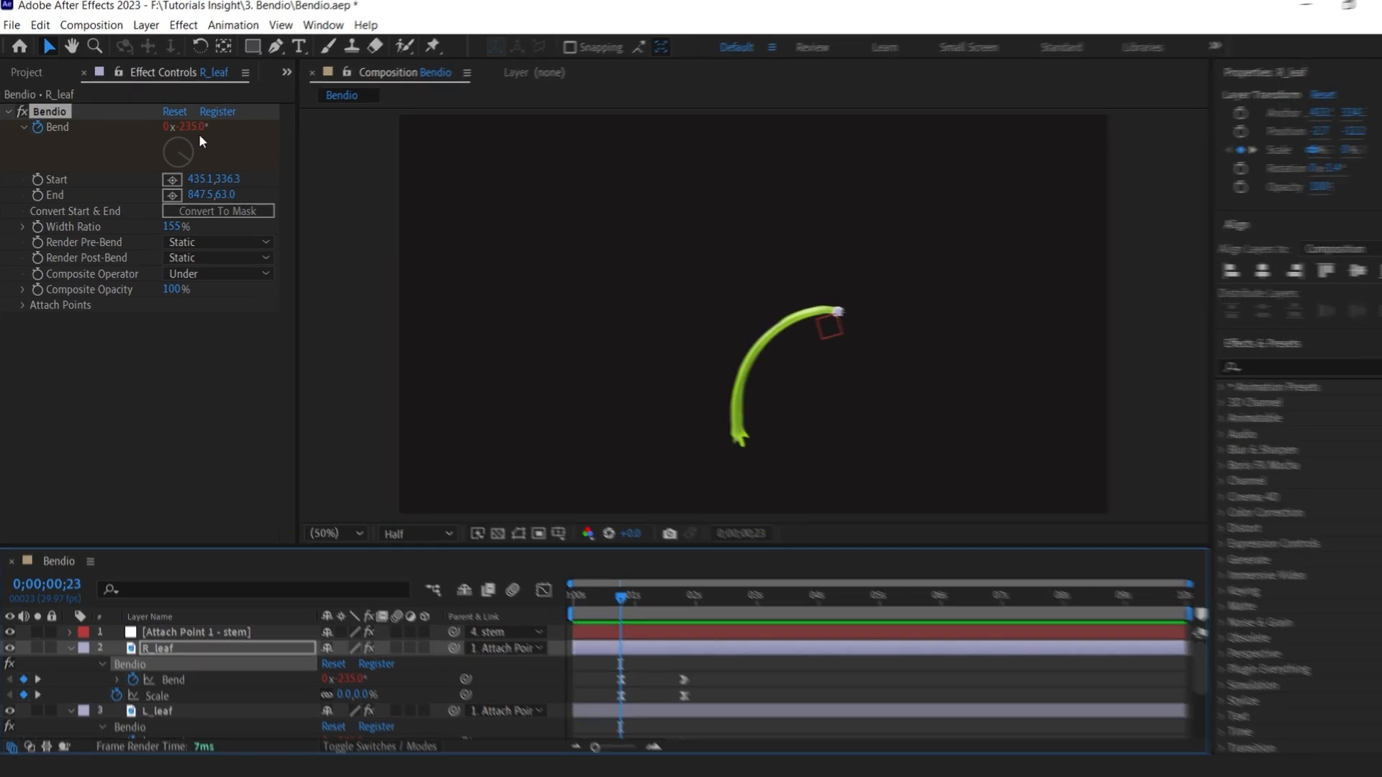
click(189, 127)
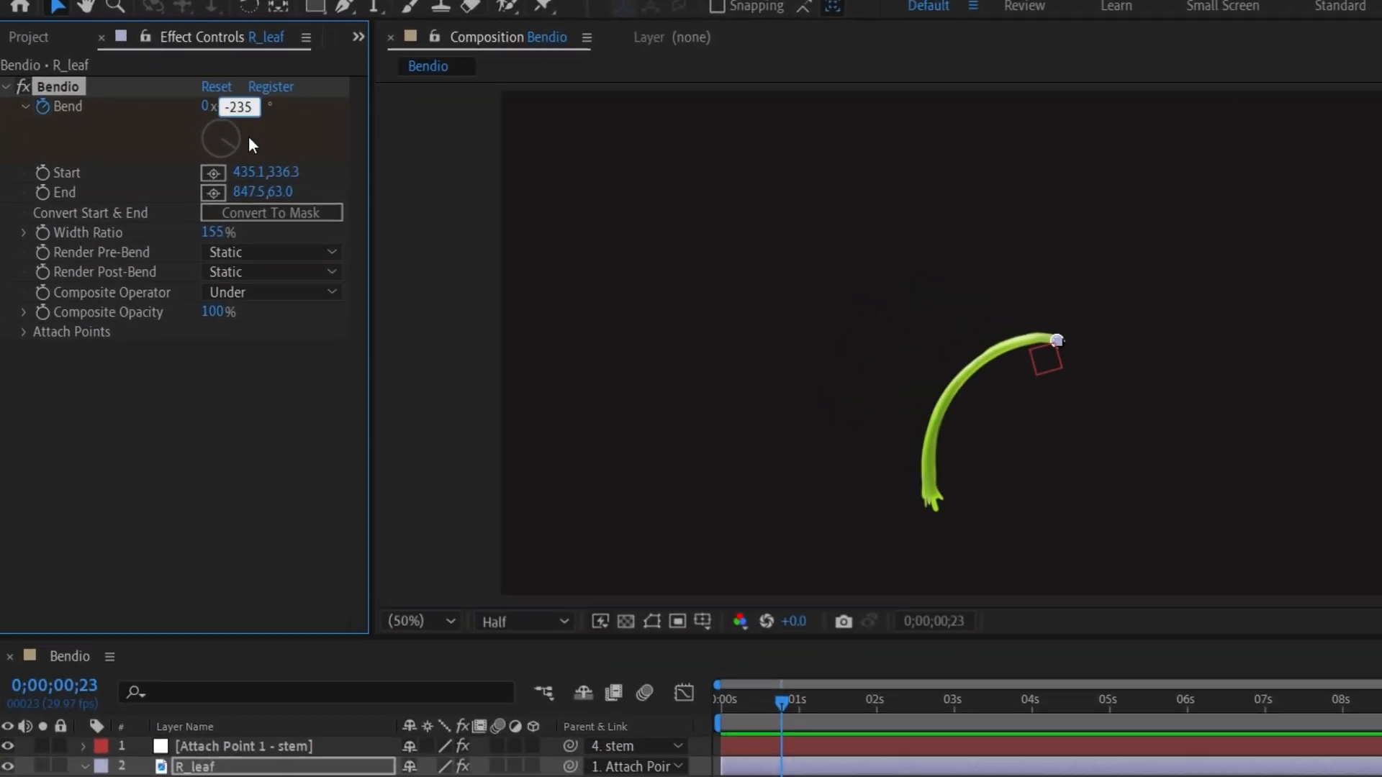
drag(793, 706, 695, 718)
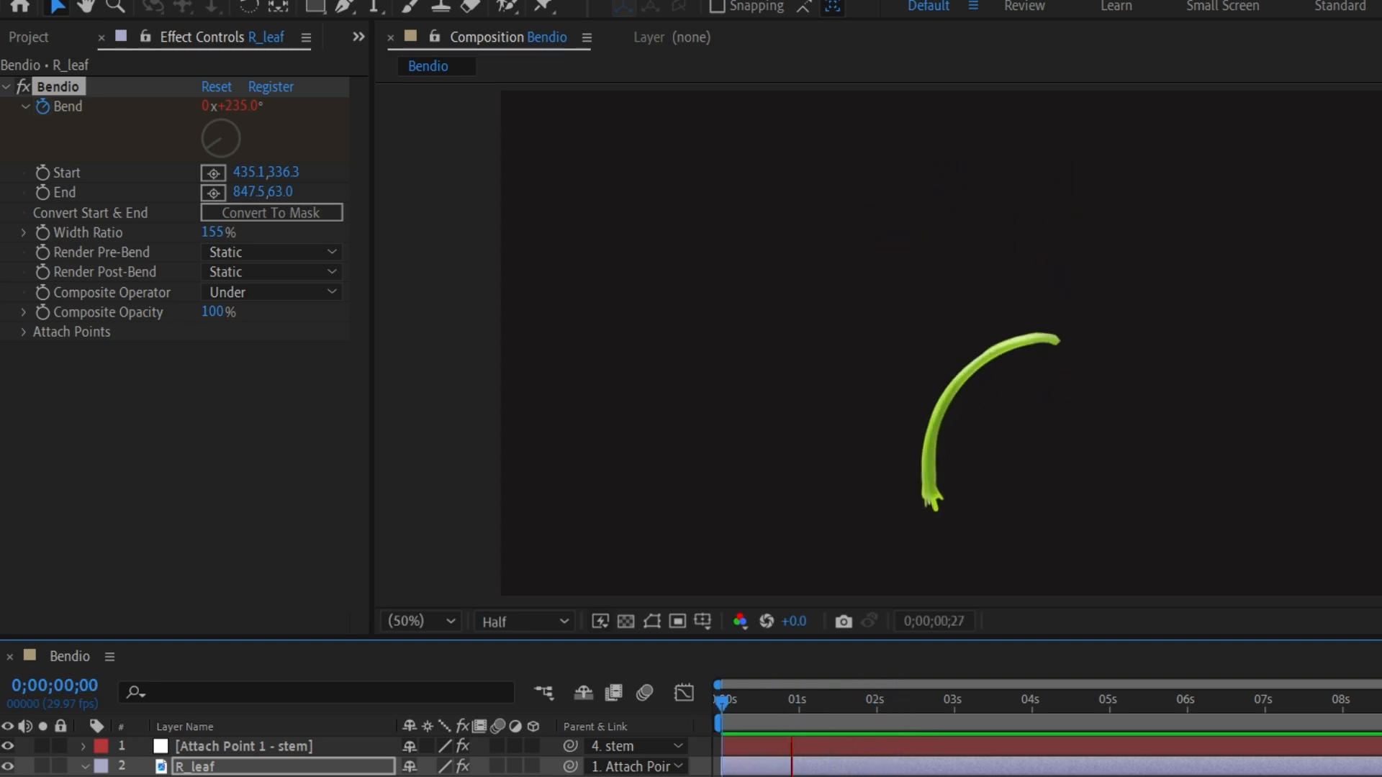
Play back the finished sprout animation.
drag(748, 705, 690, 710)
key(space)
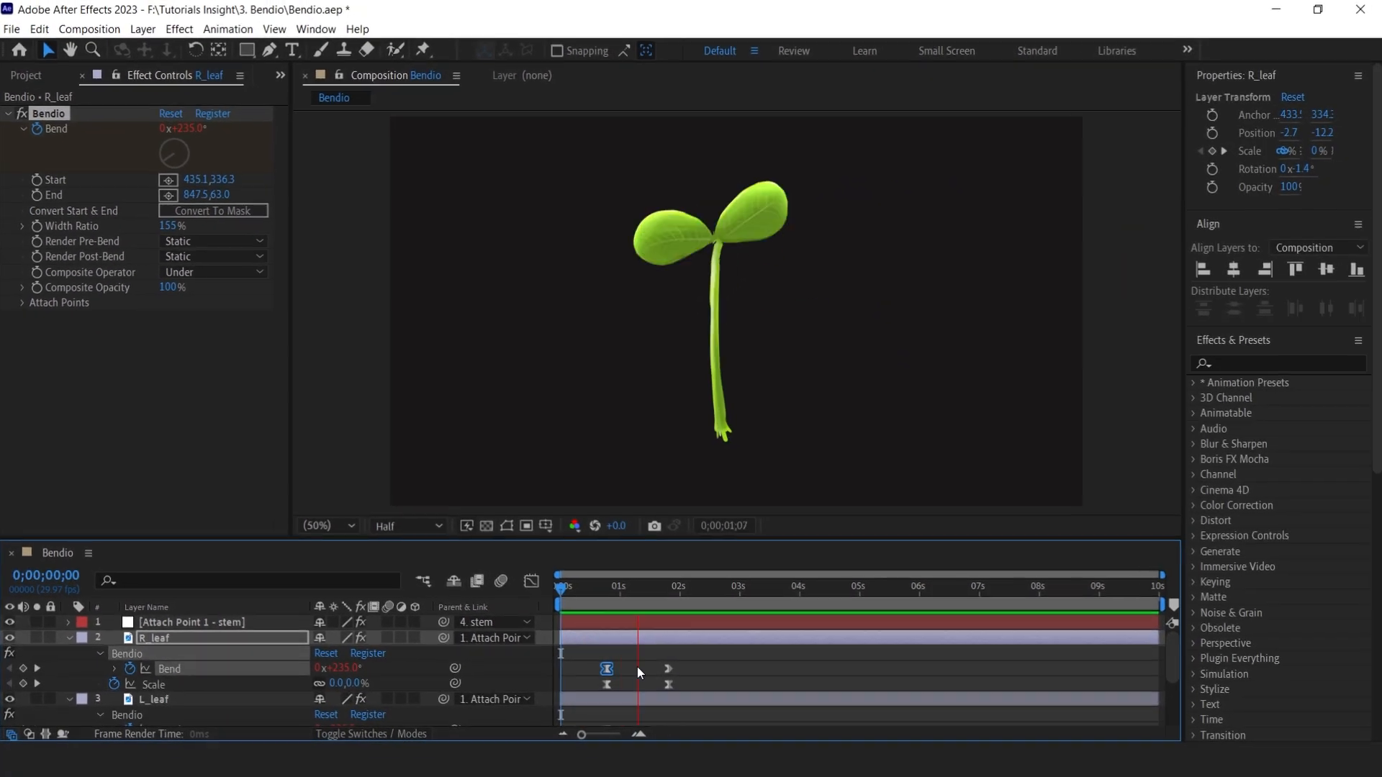
click(753, 610)
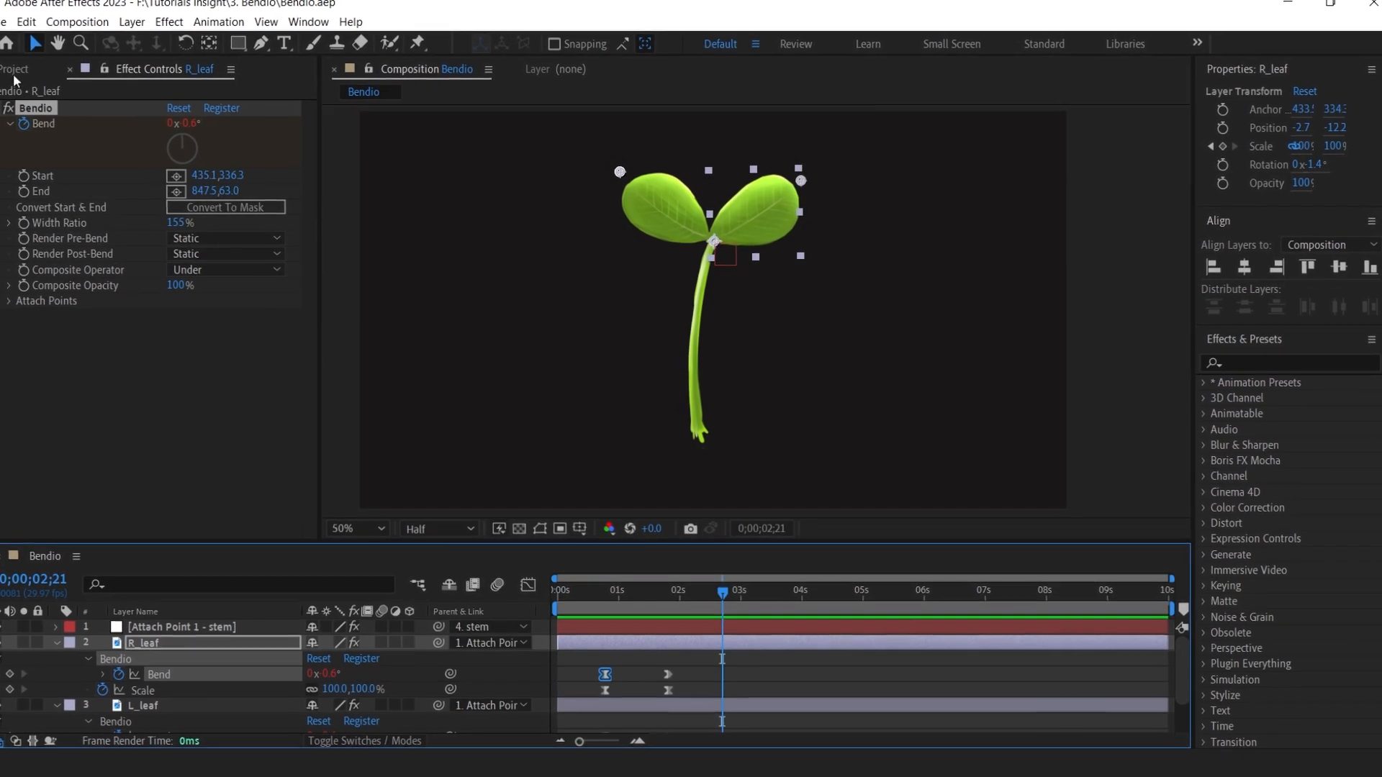
Create a new composition named Bendio vs CC Bend.
click(16, 70)
click(44, 530)
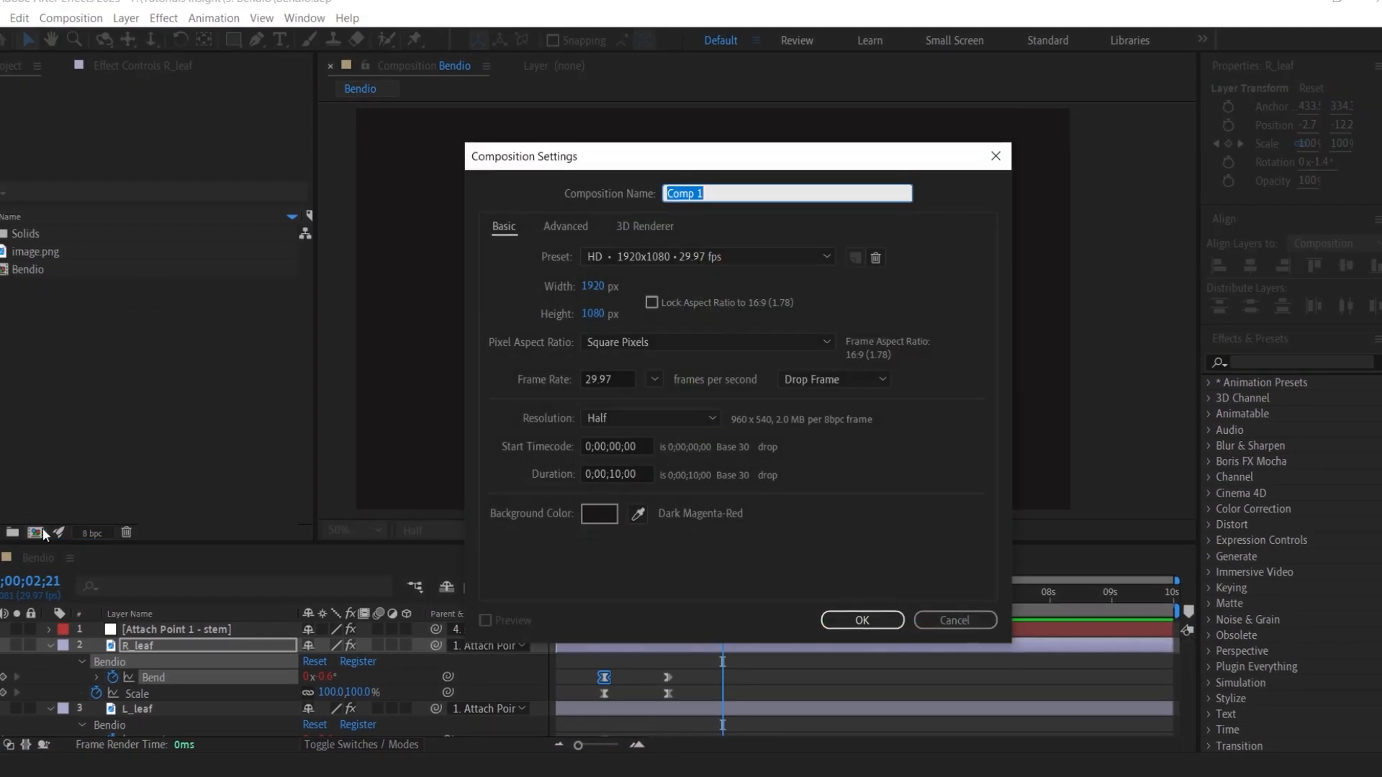
text(Bendio vs CC Bend)
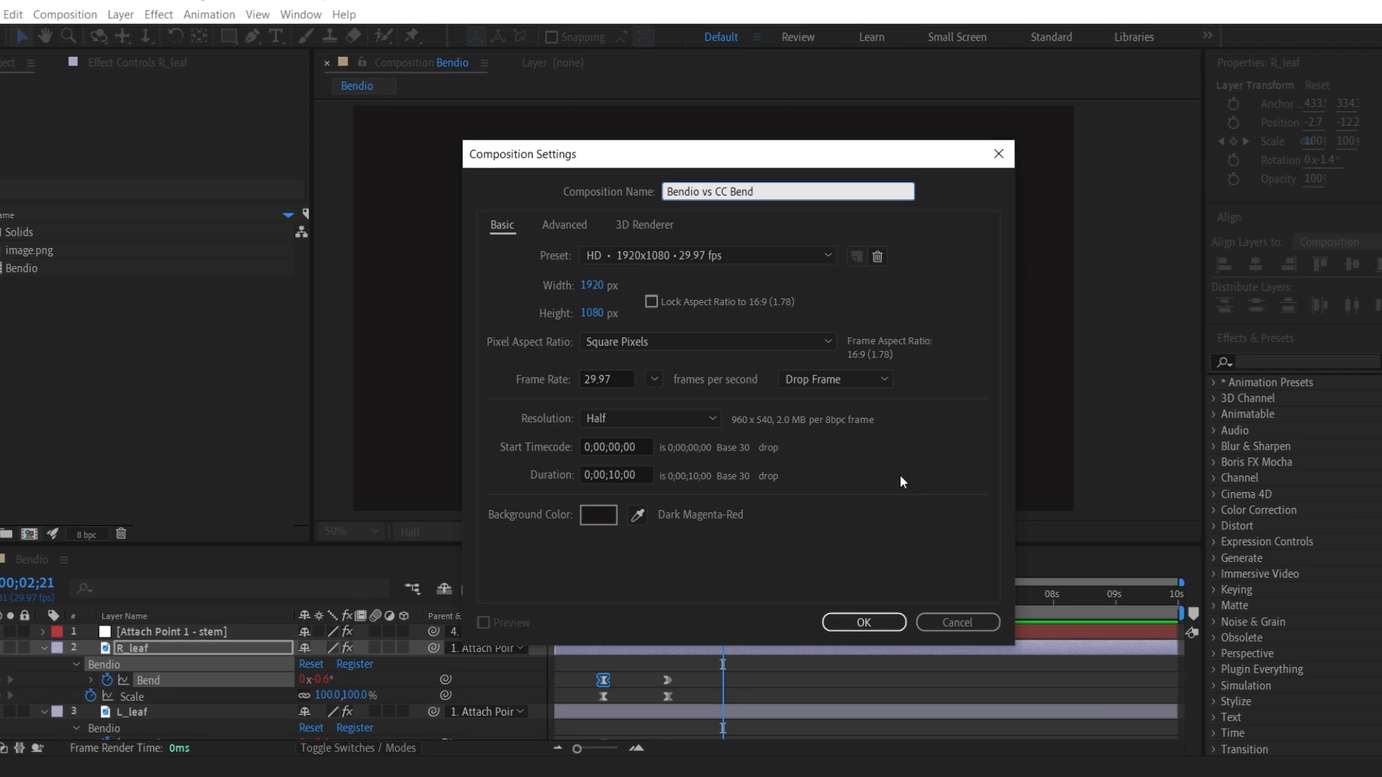
click(864, 623)
Add image.png to the new composition and apply the Bendio effect to it.
drag(29, 252, 327, 645)
key(s)
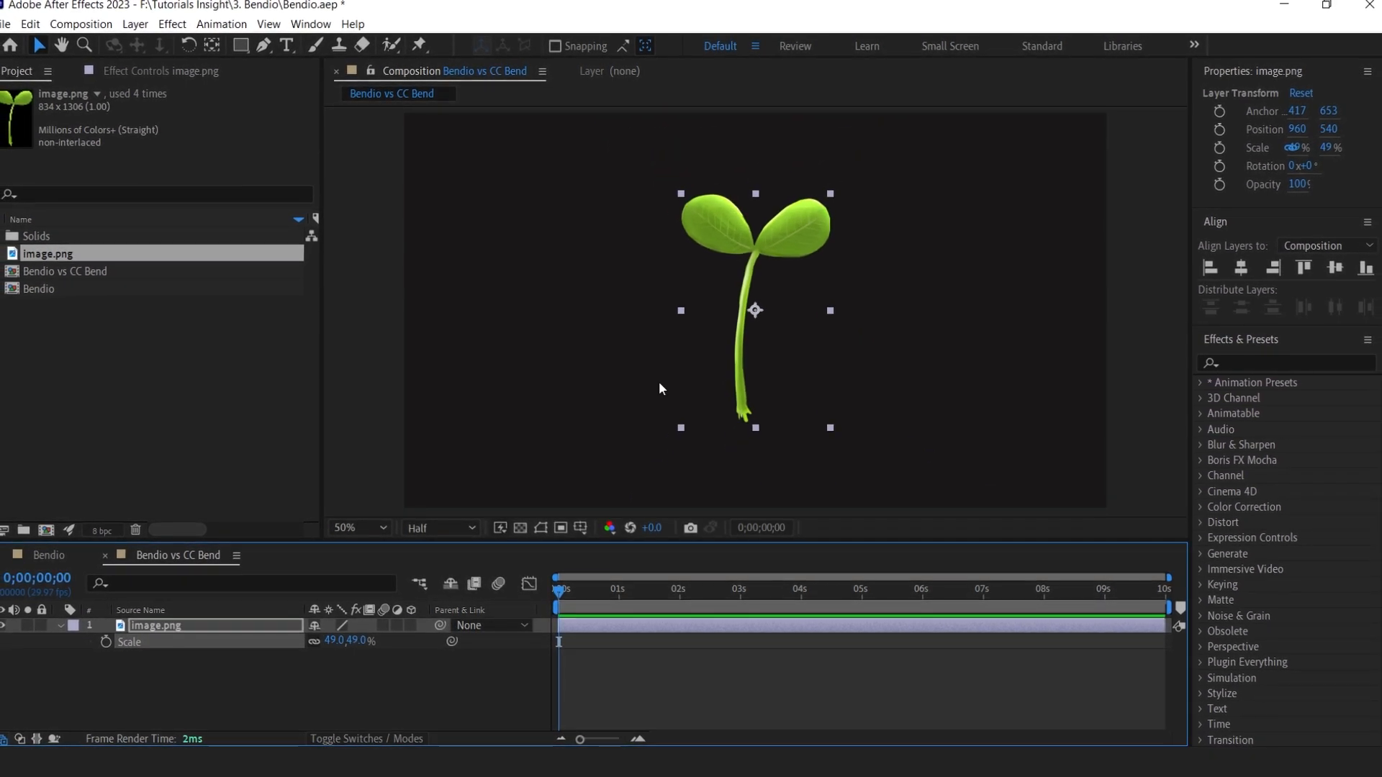
key(ctrl+space)
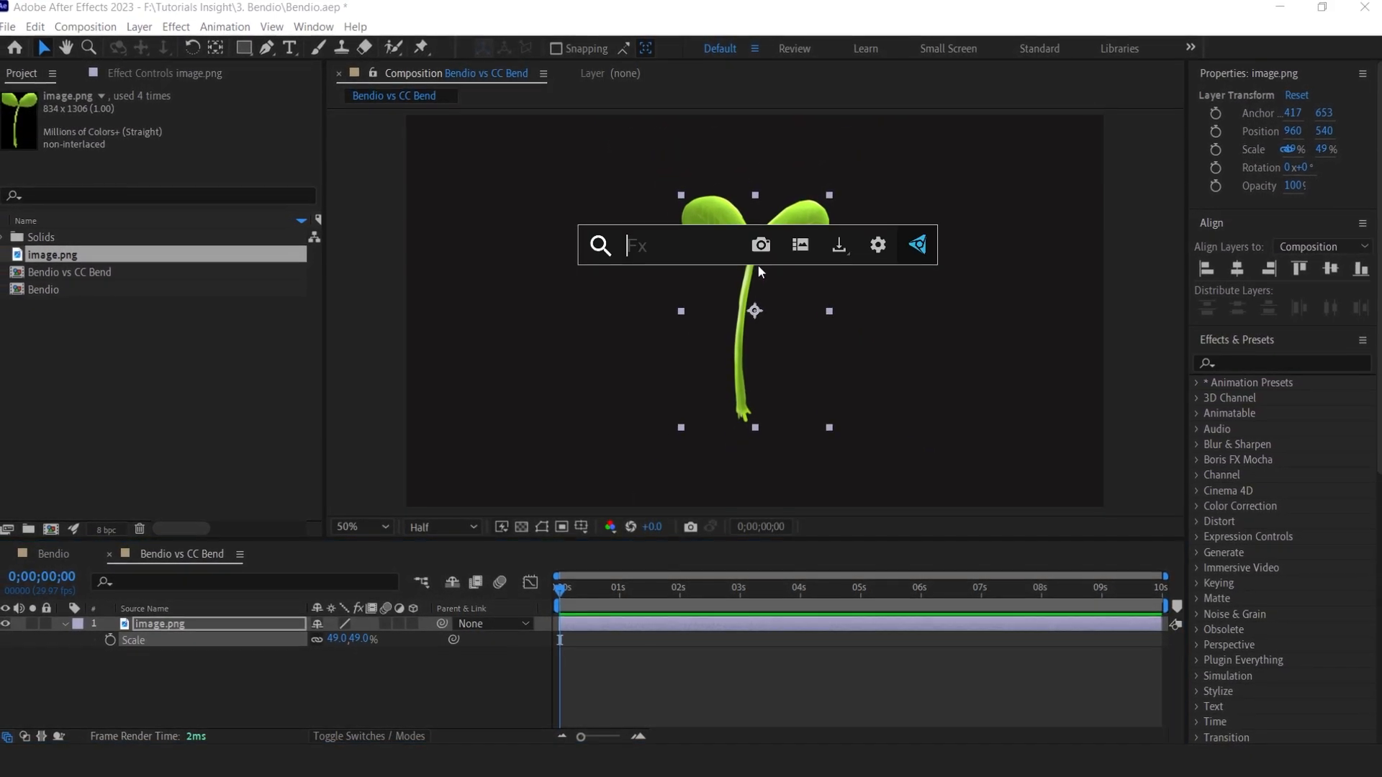
text(ben)
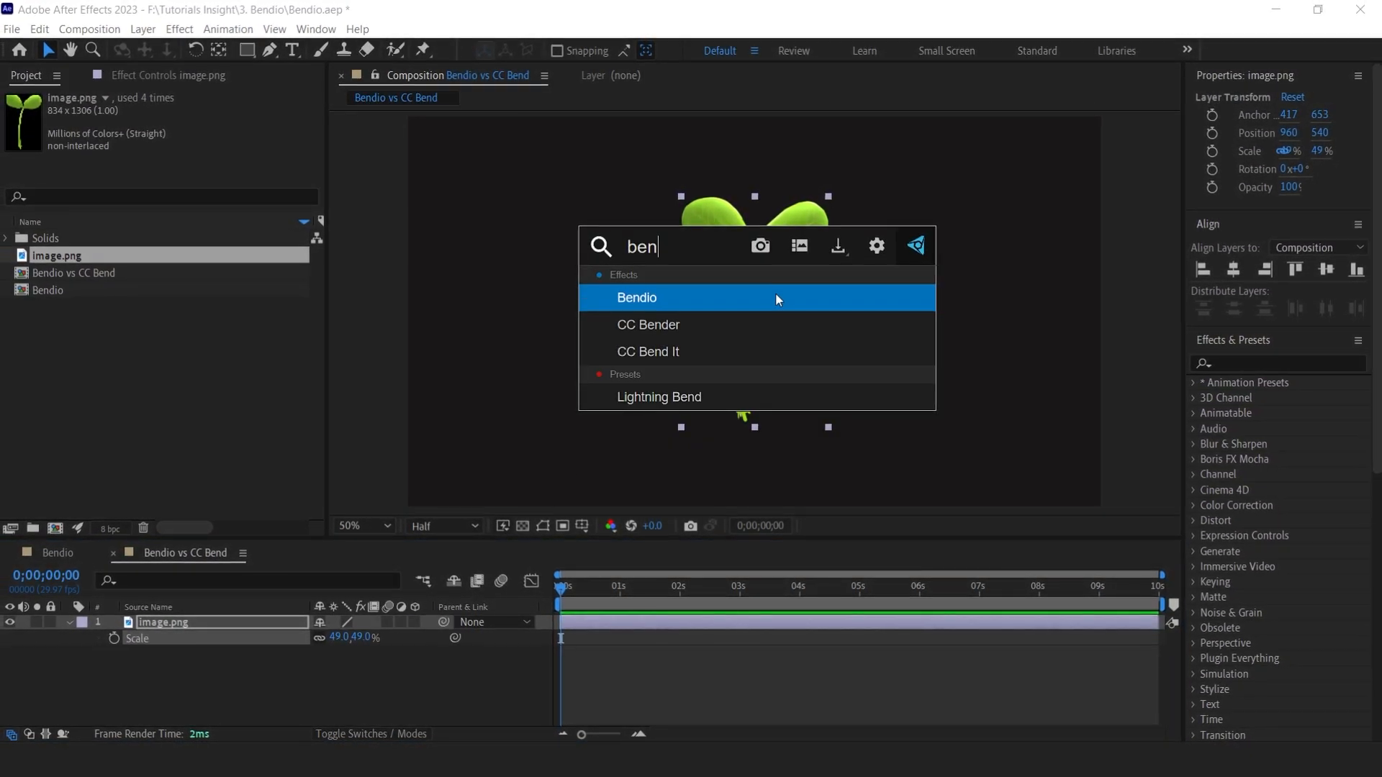
click(685, 306)
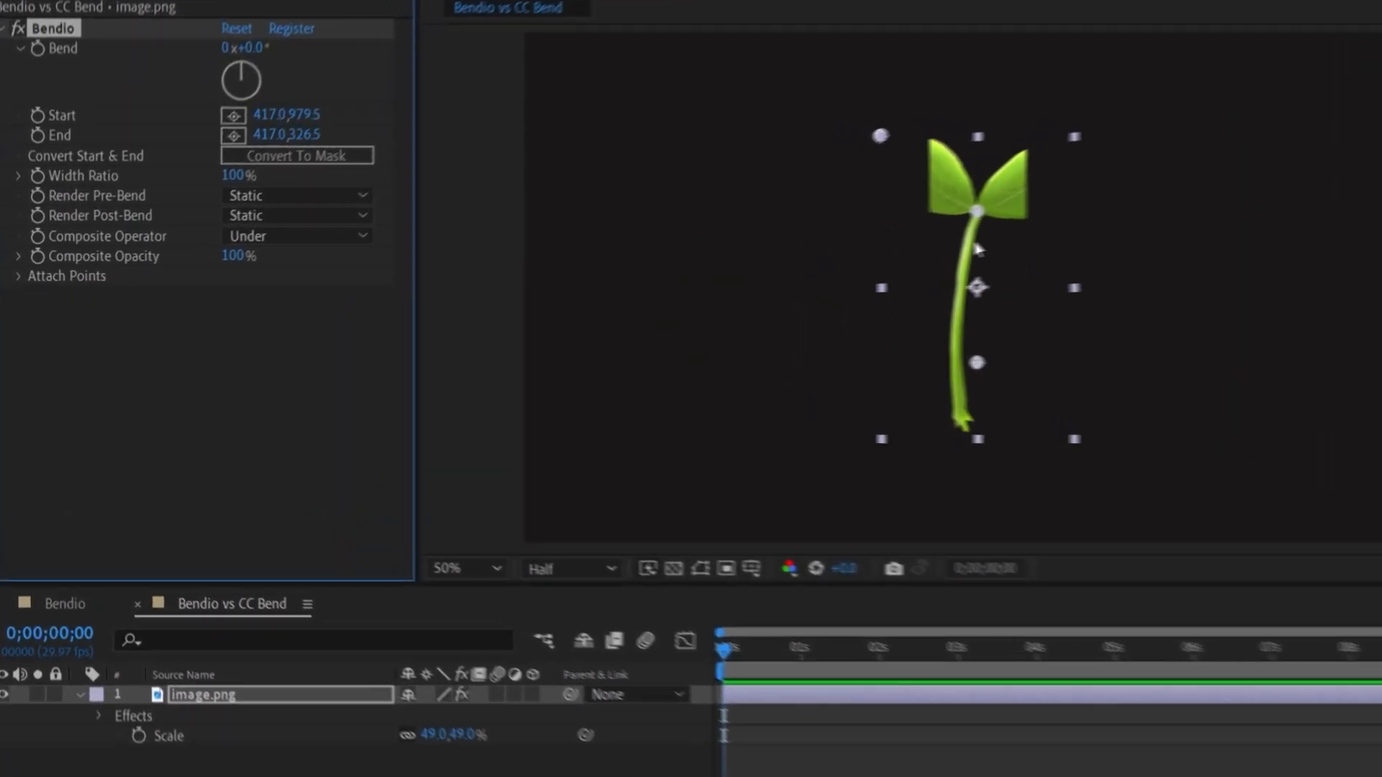
Reposition Bendio's Start and End points, set Width Ratio to 167% and Bend to 24°.
drag(978, 213, 975, 135)
drag(1046, 360, 1025, 412)
drag(247, 158, 336, 159)
drag(278, 27, 337, 52)
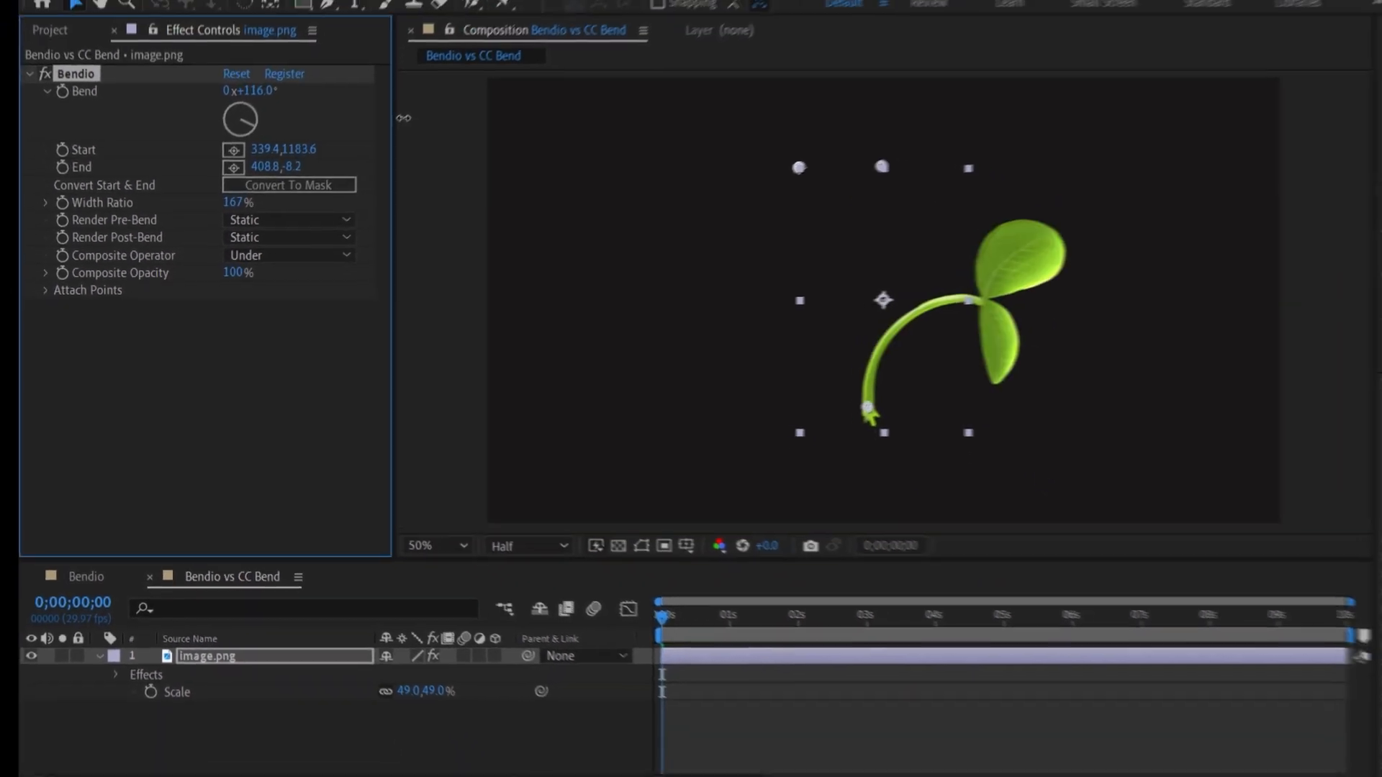
drag(212, 133, 249, 148)
Move the bent plant left and place a duplicate of it on the right side.
drag(791, 272, 636, 299)
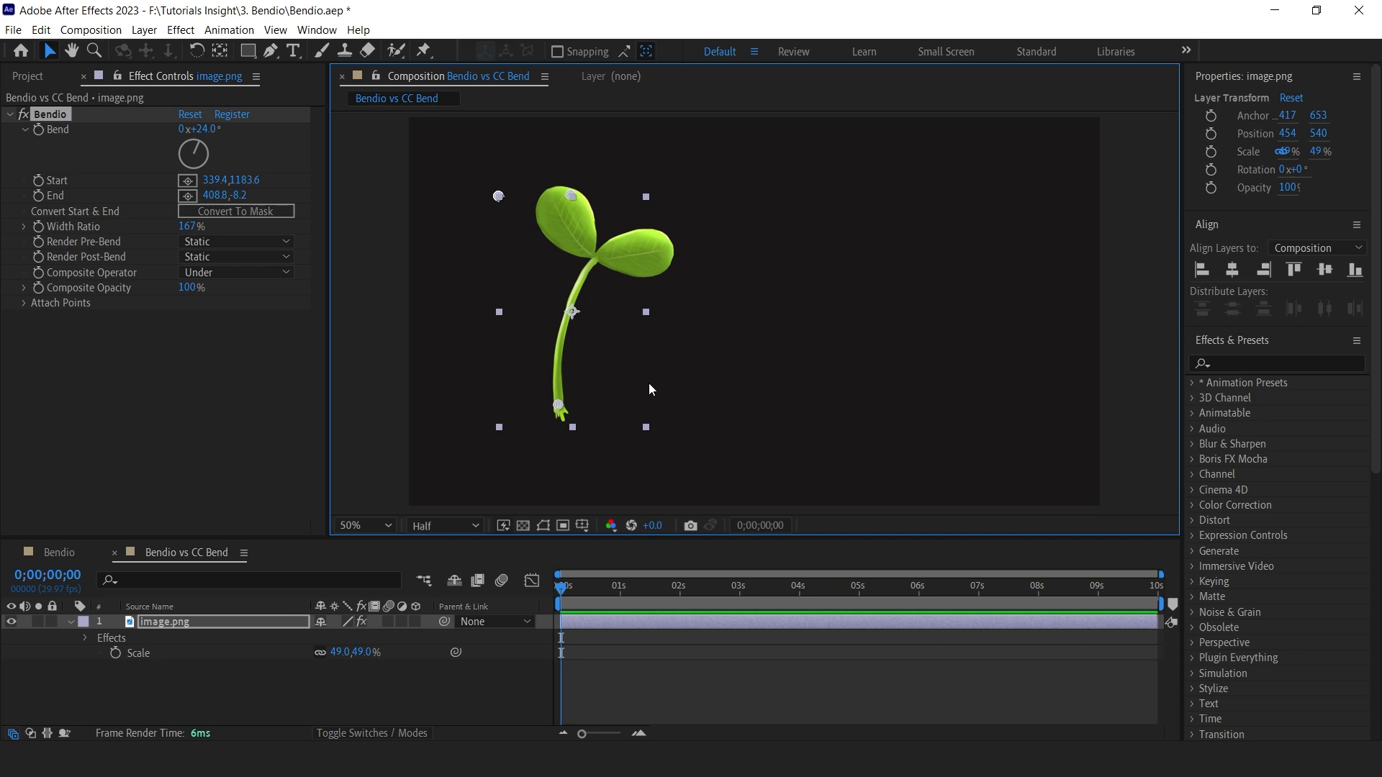
click(675, 625)
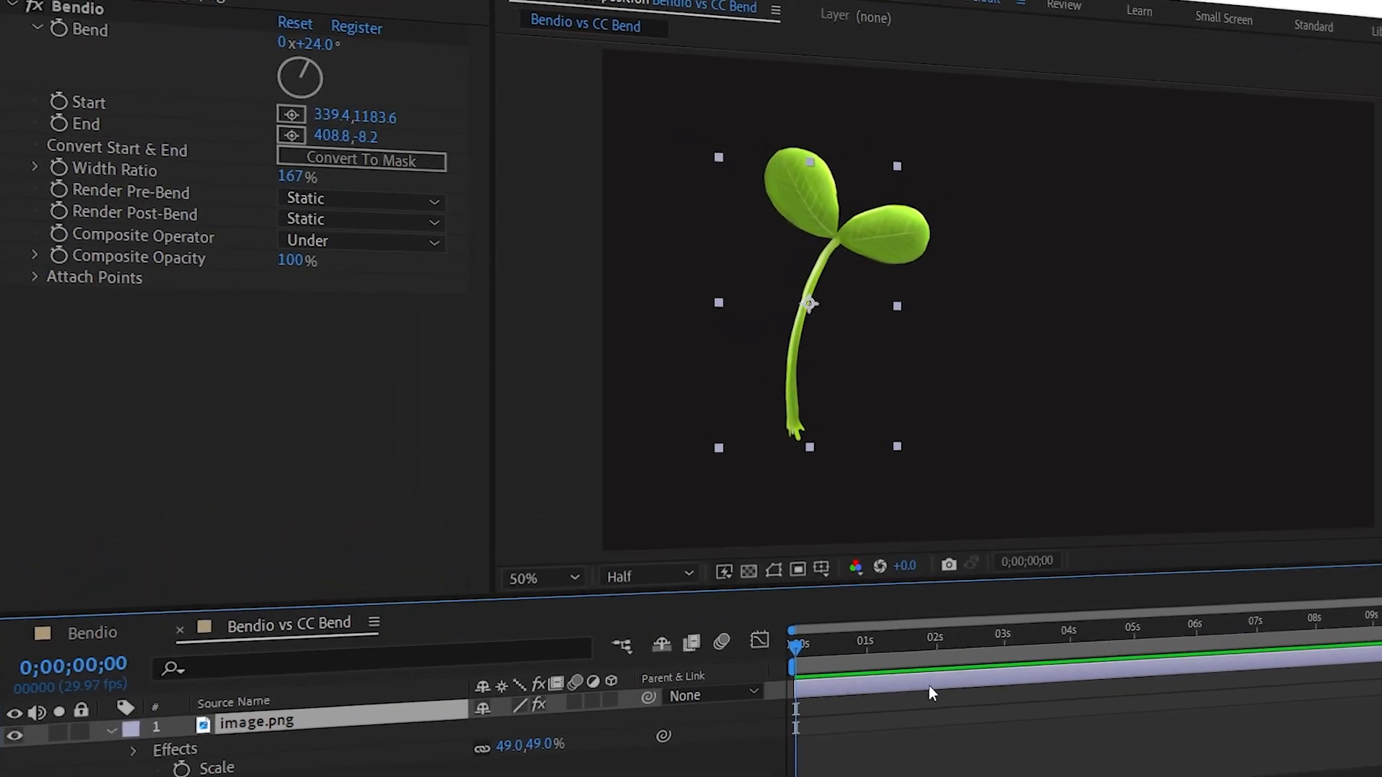
key(ctrl+d)
drag(824, 271, 1124, 305)
Replace the duplicate's Bendio effect with CC Bender.
click(45, 85)
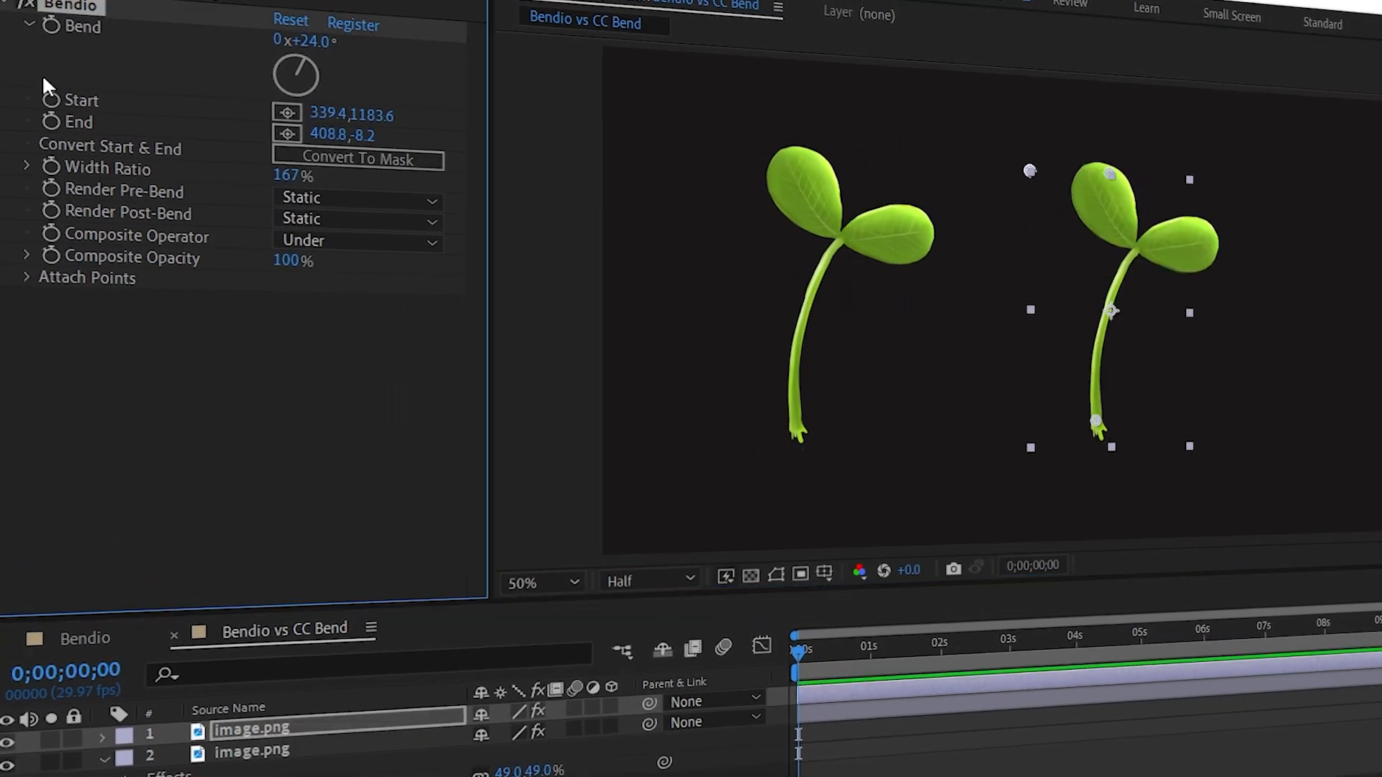
key(Delete)
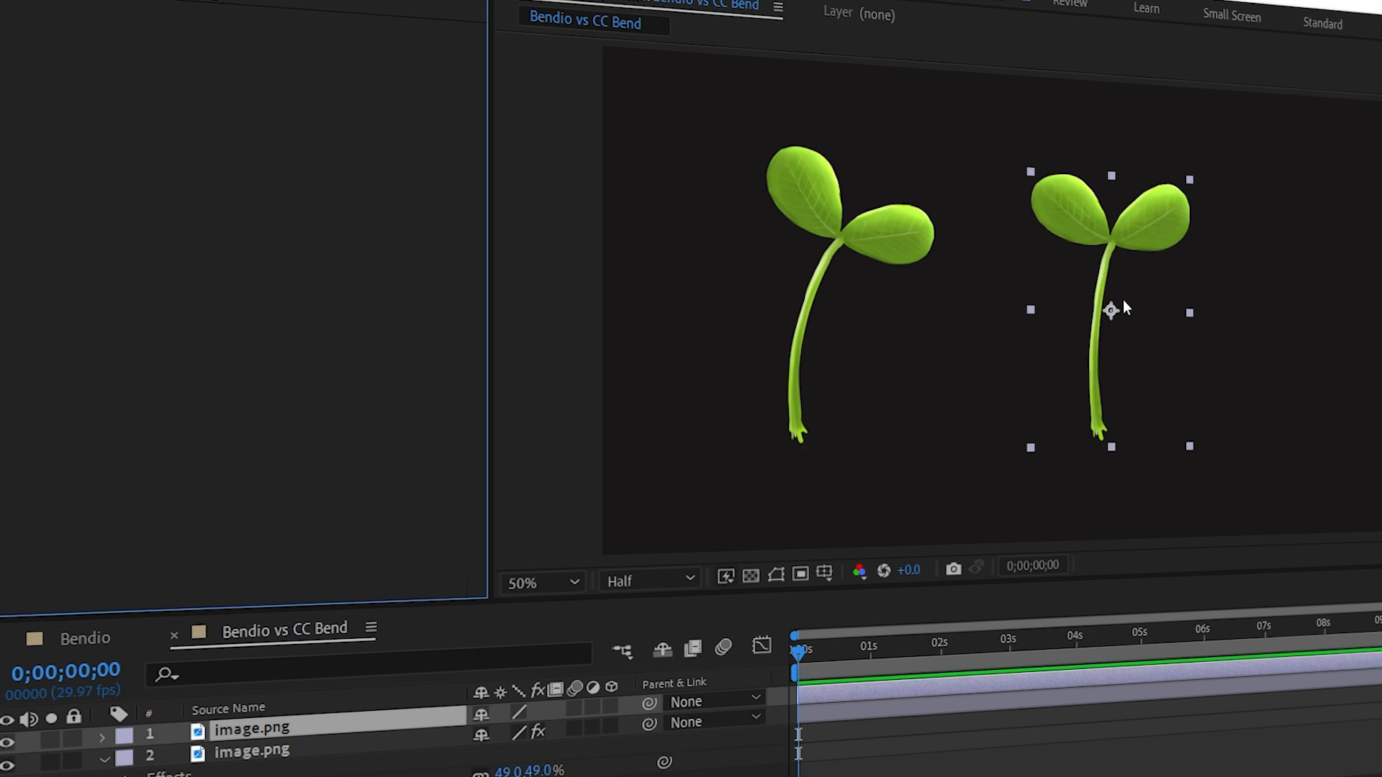
text(ben)
click(1055, 369)
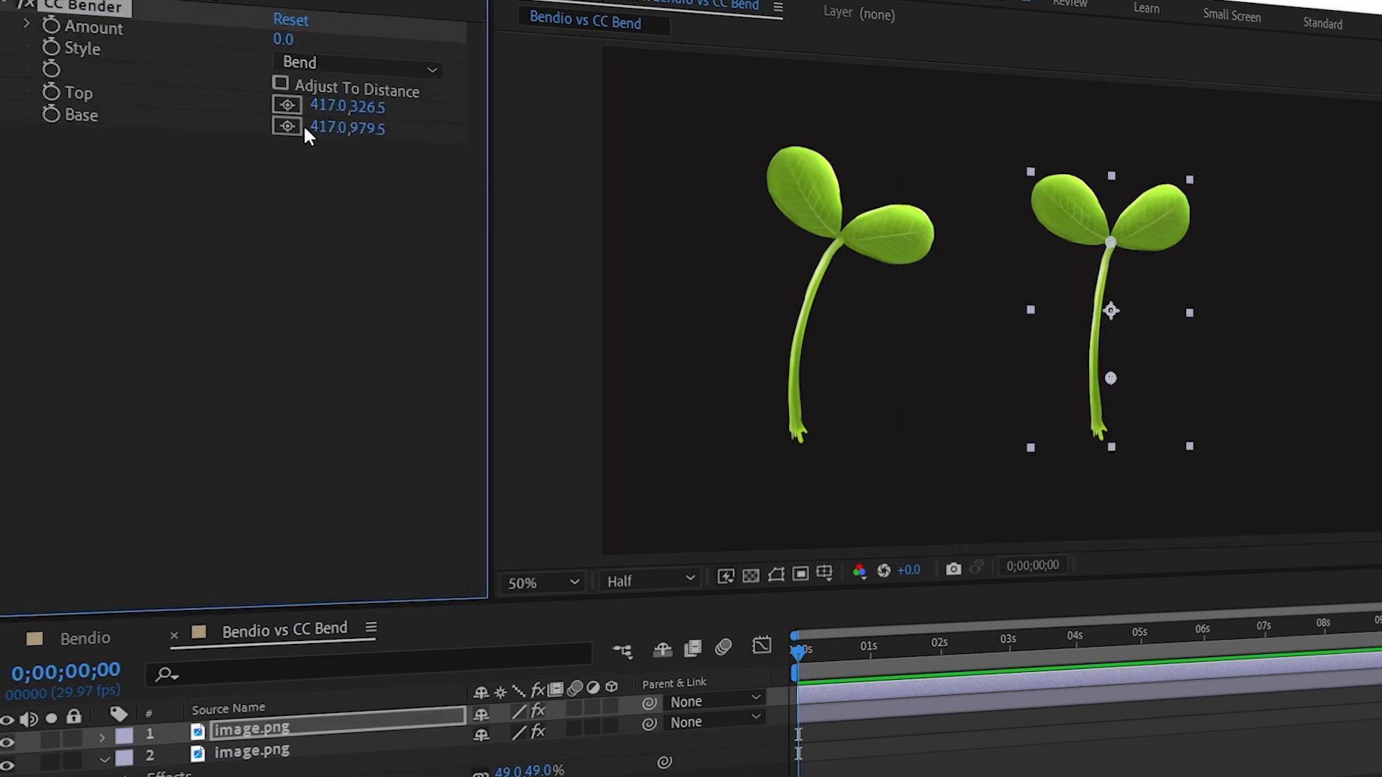
Move CC Bender's Base point to the stem's bottom and set Amount to 67.
drag(1111, 378, 1101, 419)
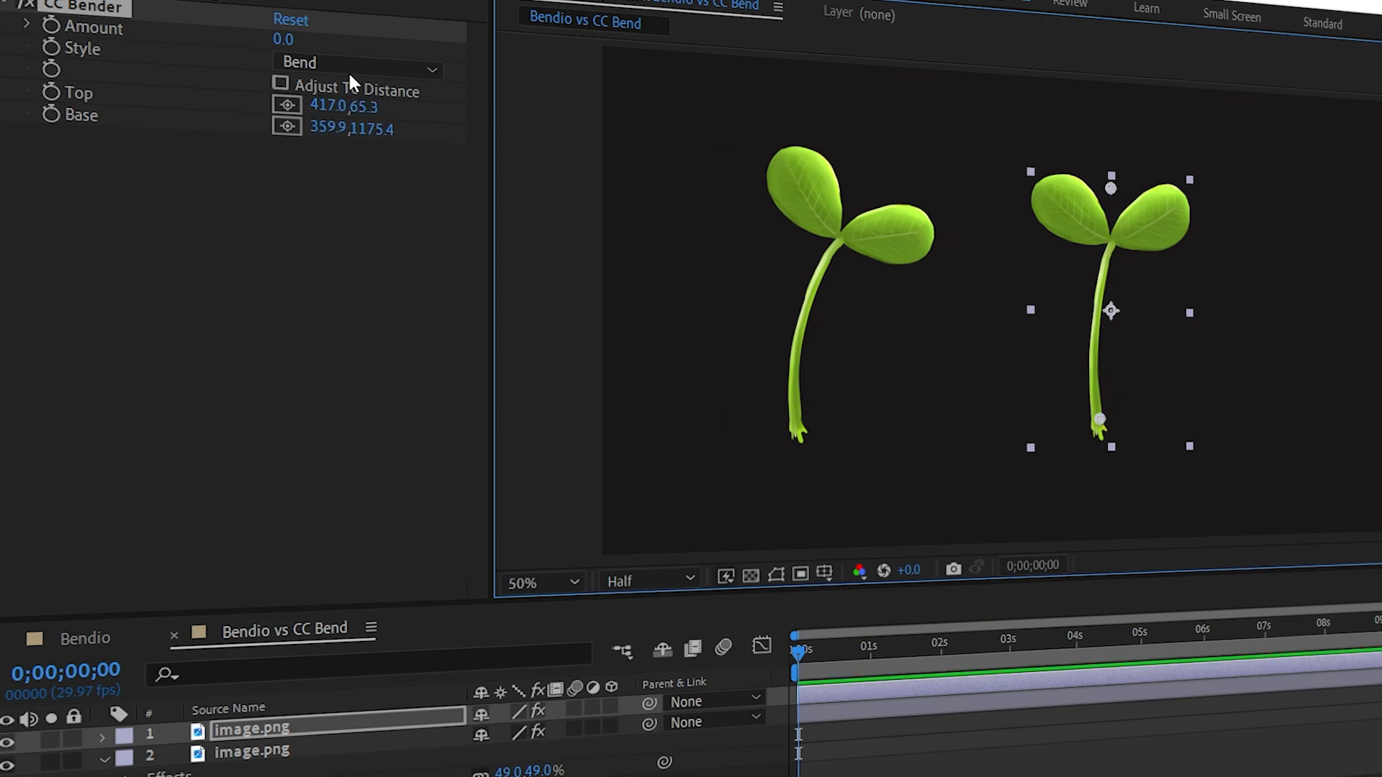
drag(283, 39, 184, 36)
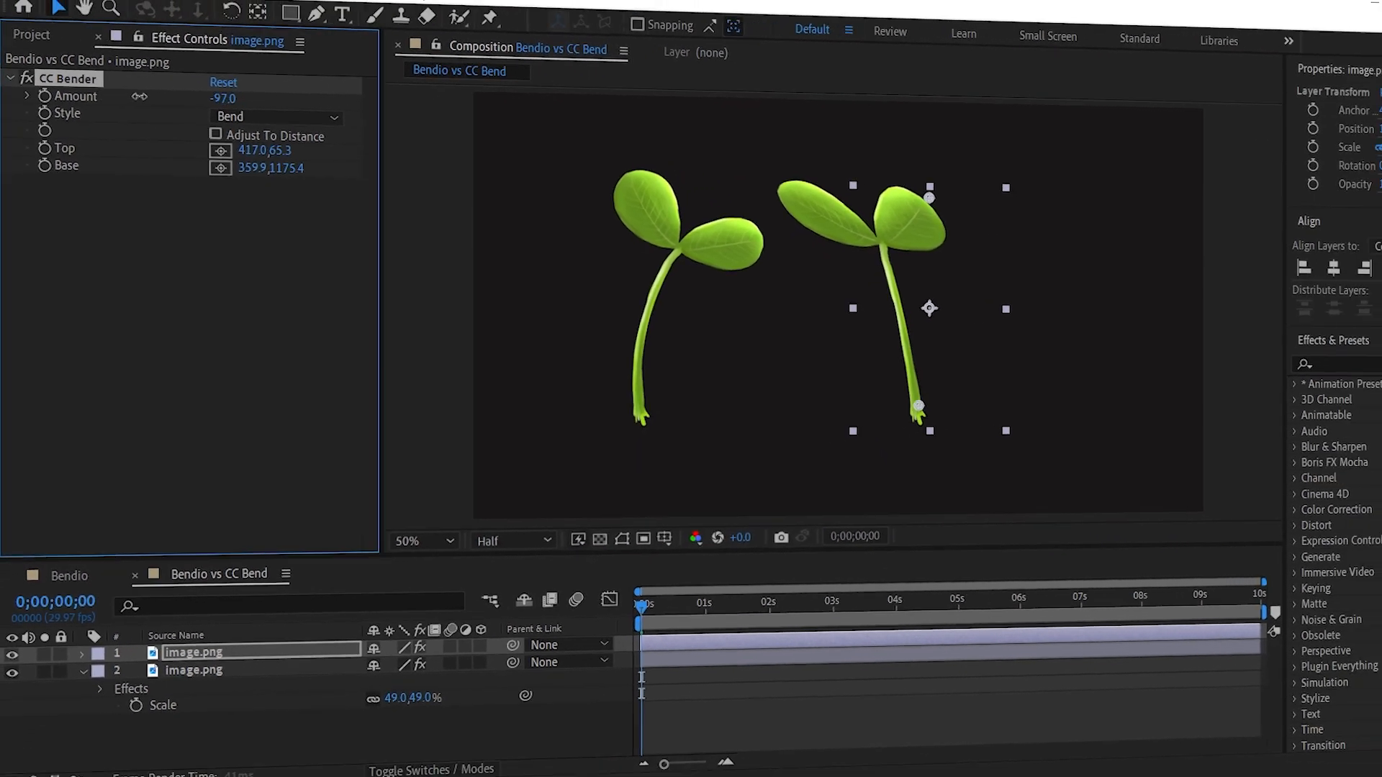
drag(139, 96, 301, 104)
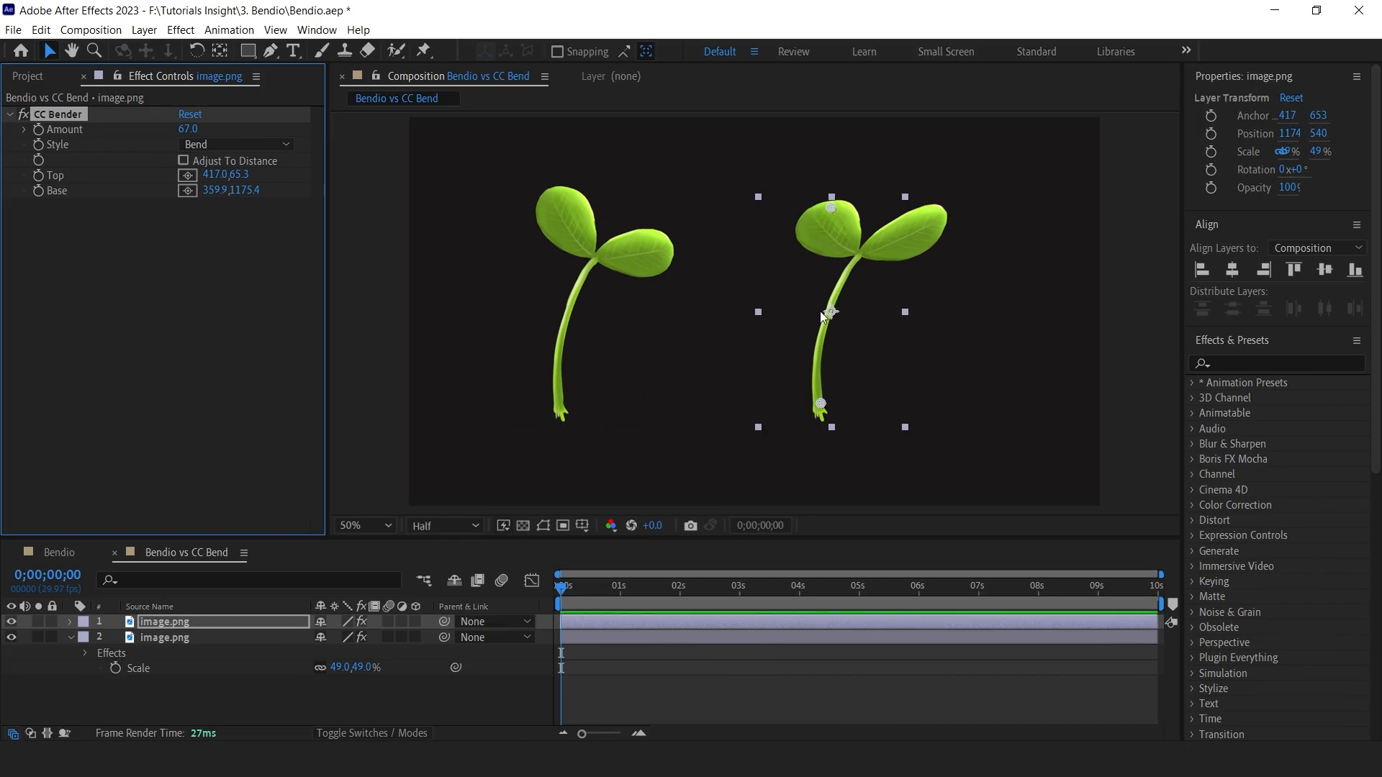
Try CC Bender's Marilyn, Sharp and Boxer styles, keeping Boxer, and set Amount to 32.
click(225, 179)
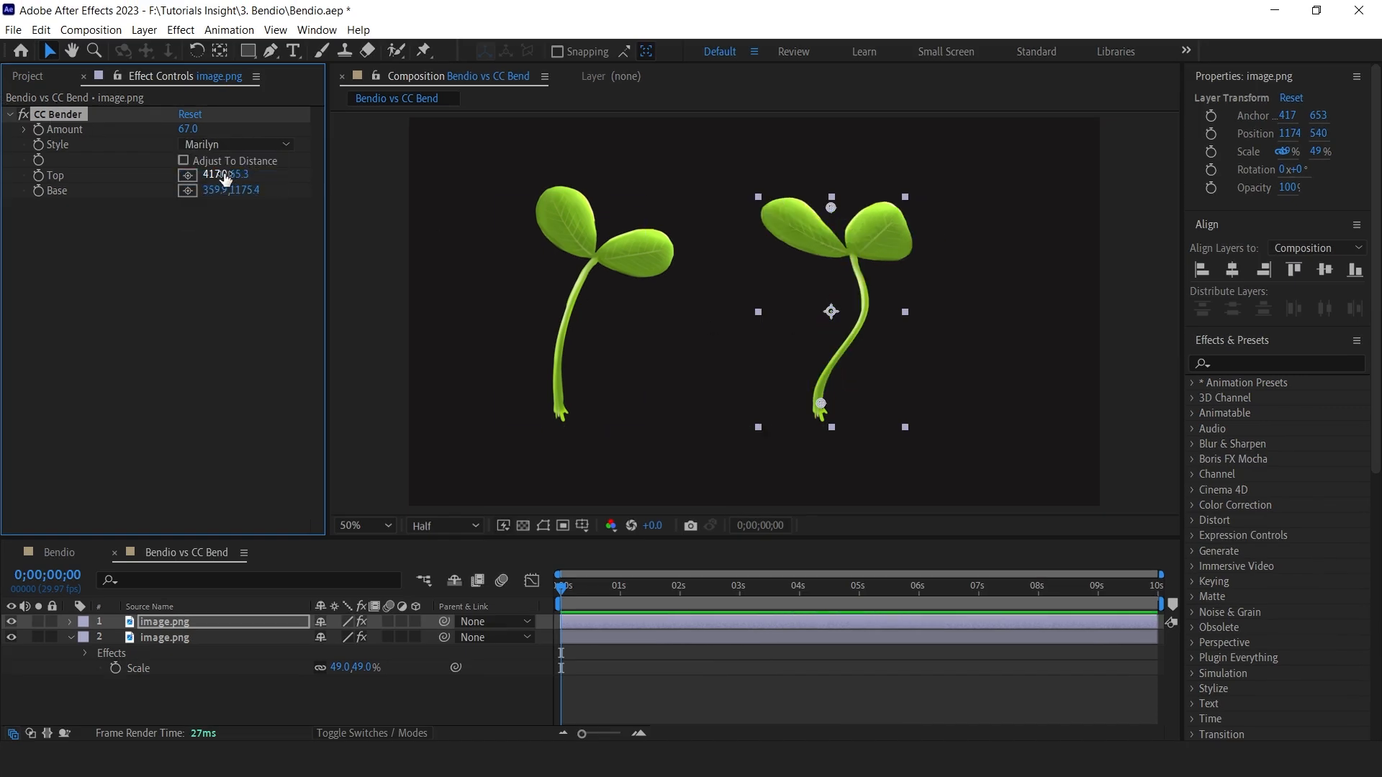
click(201, 145)
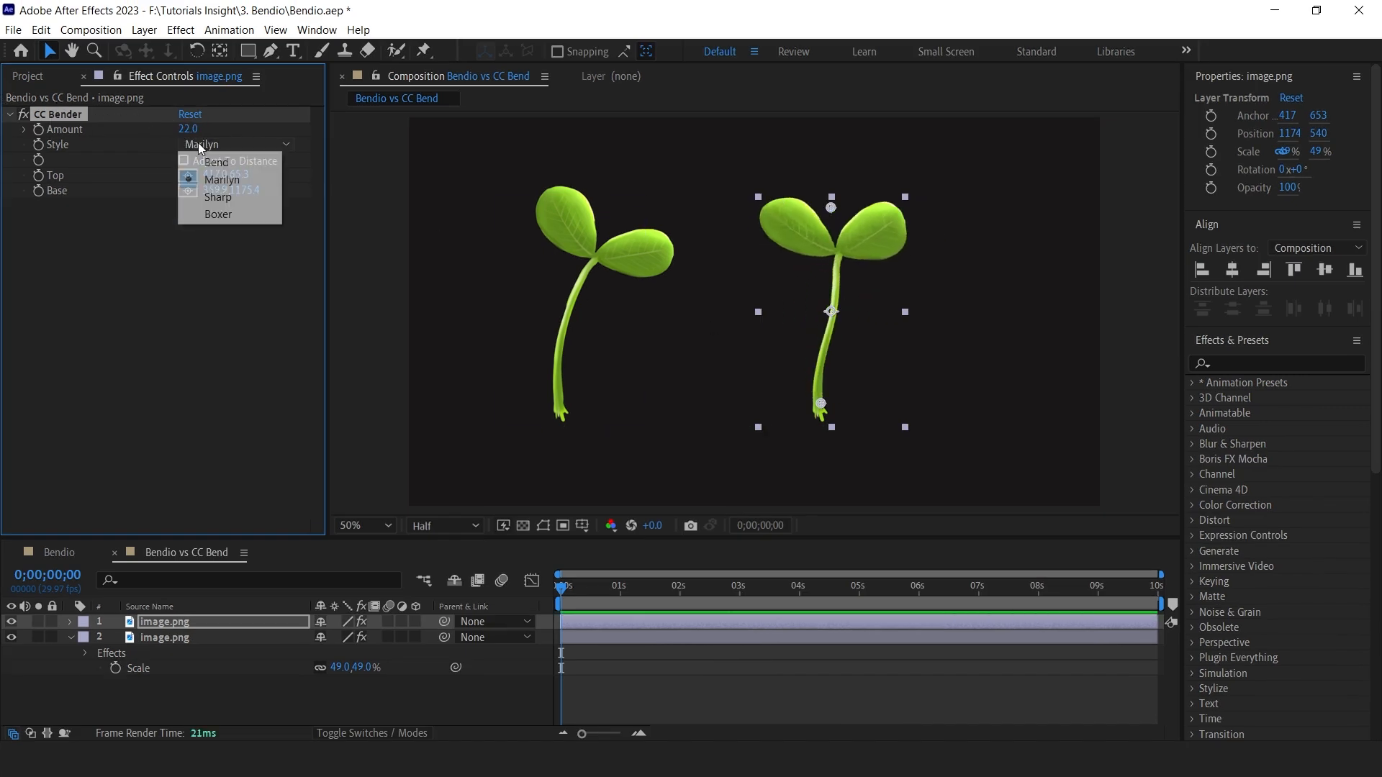
click(213, 216)
drag(206, 129, 270, 136)
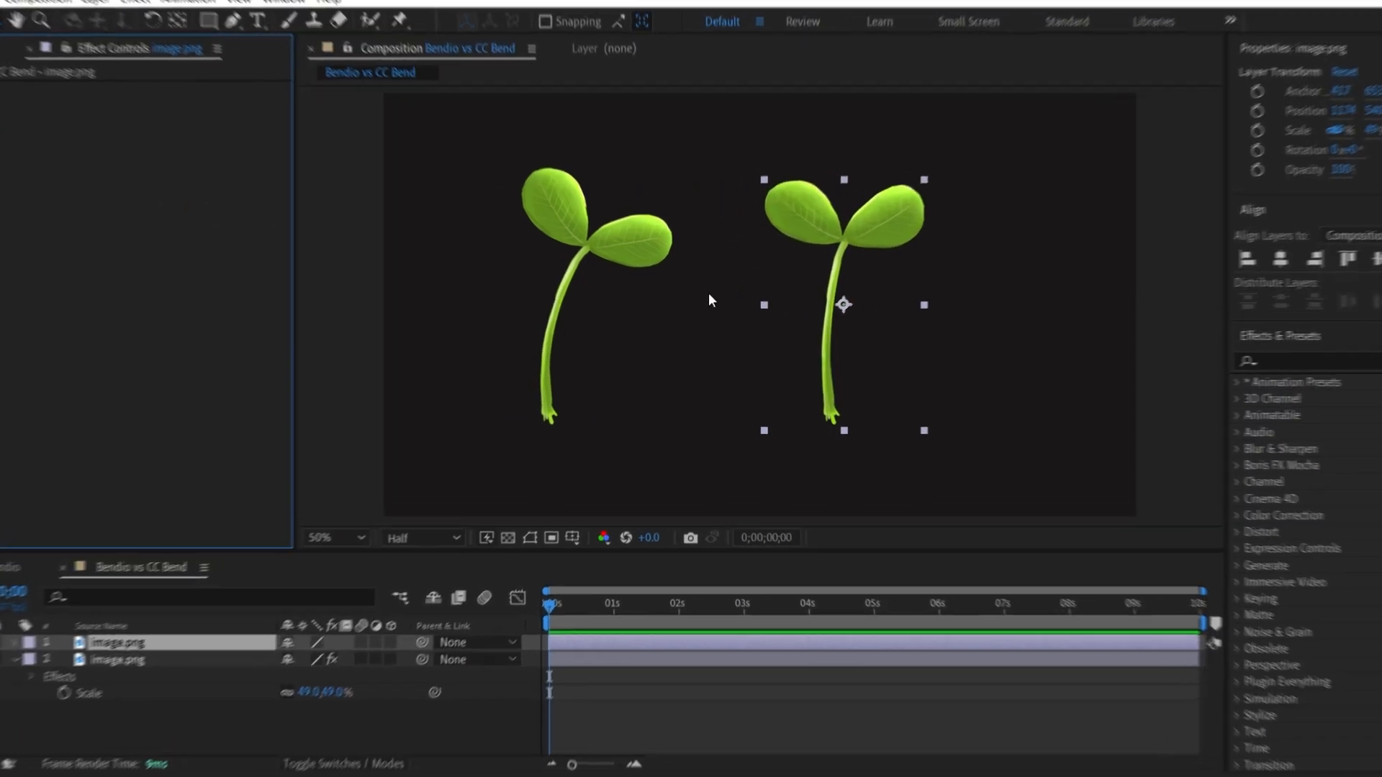
Apply CC Bend It to the duplicate plant, place Start at the stem base and End above the leaves, and set Bend to 40.
key(ctrl+space)
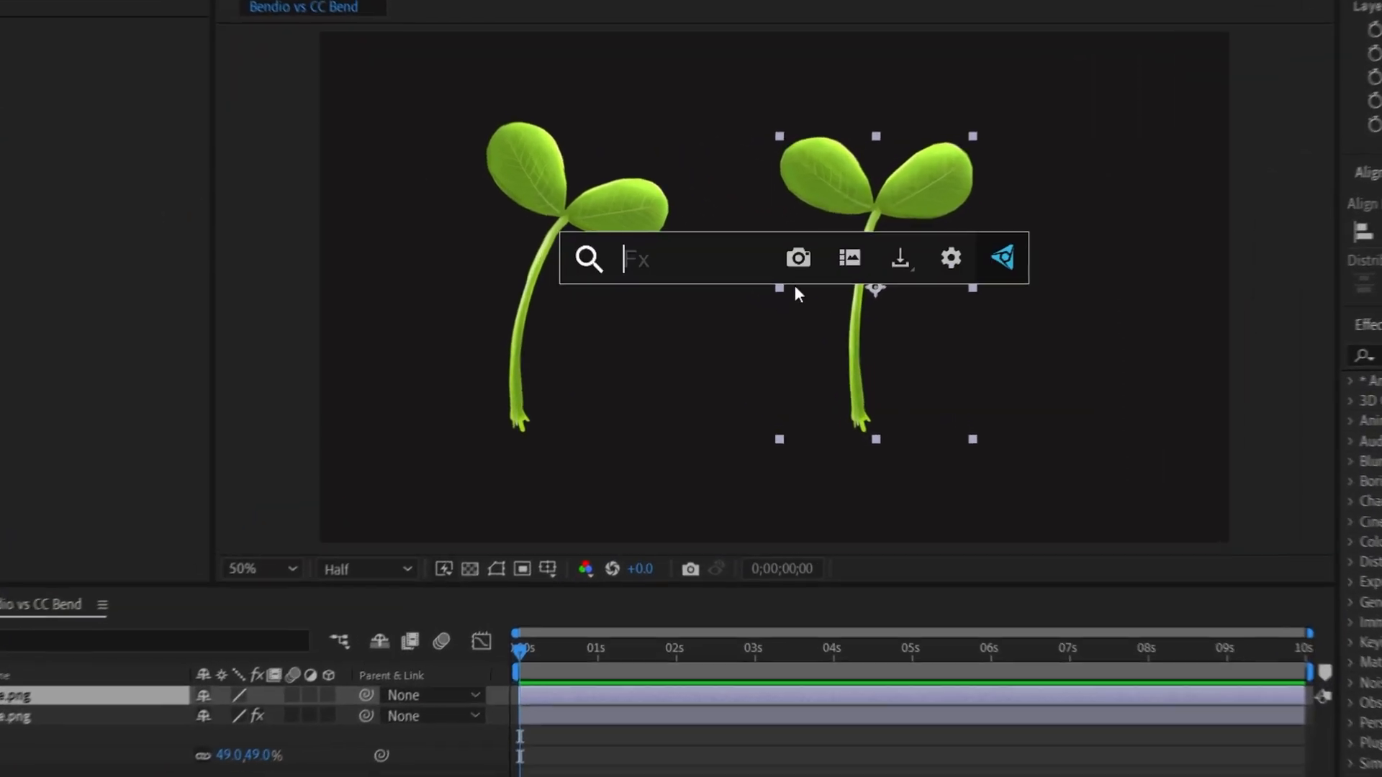
text(ben)
click(633, 410)
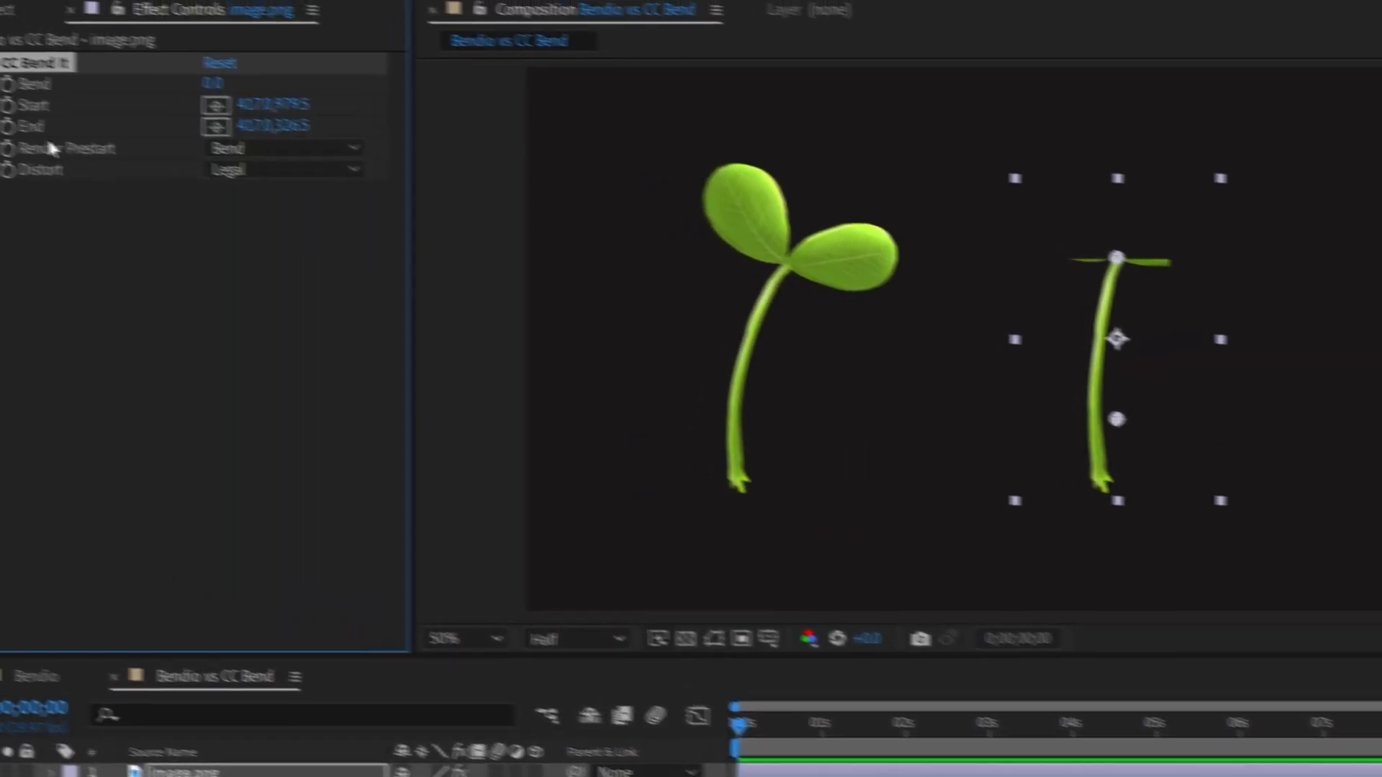
drag(1146, 425, 1146, 430)
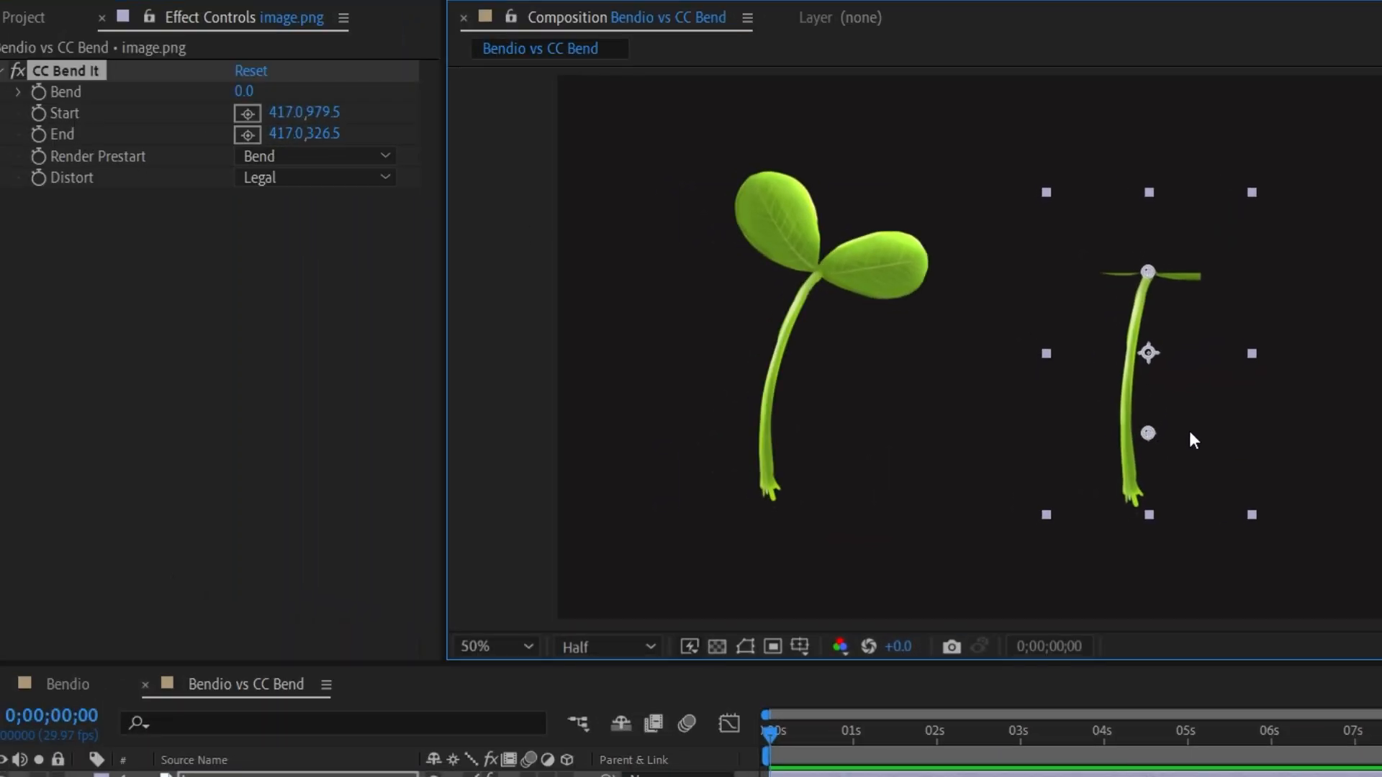
drag(1137, 478, 1150, 465)
drag(1148, 229, 1152, 186)
drag(1148, 463, 1133, 470)
drag(245, 90, 204, 108)
drag(289, 106, 311, 105)
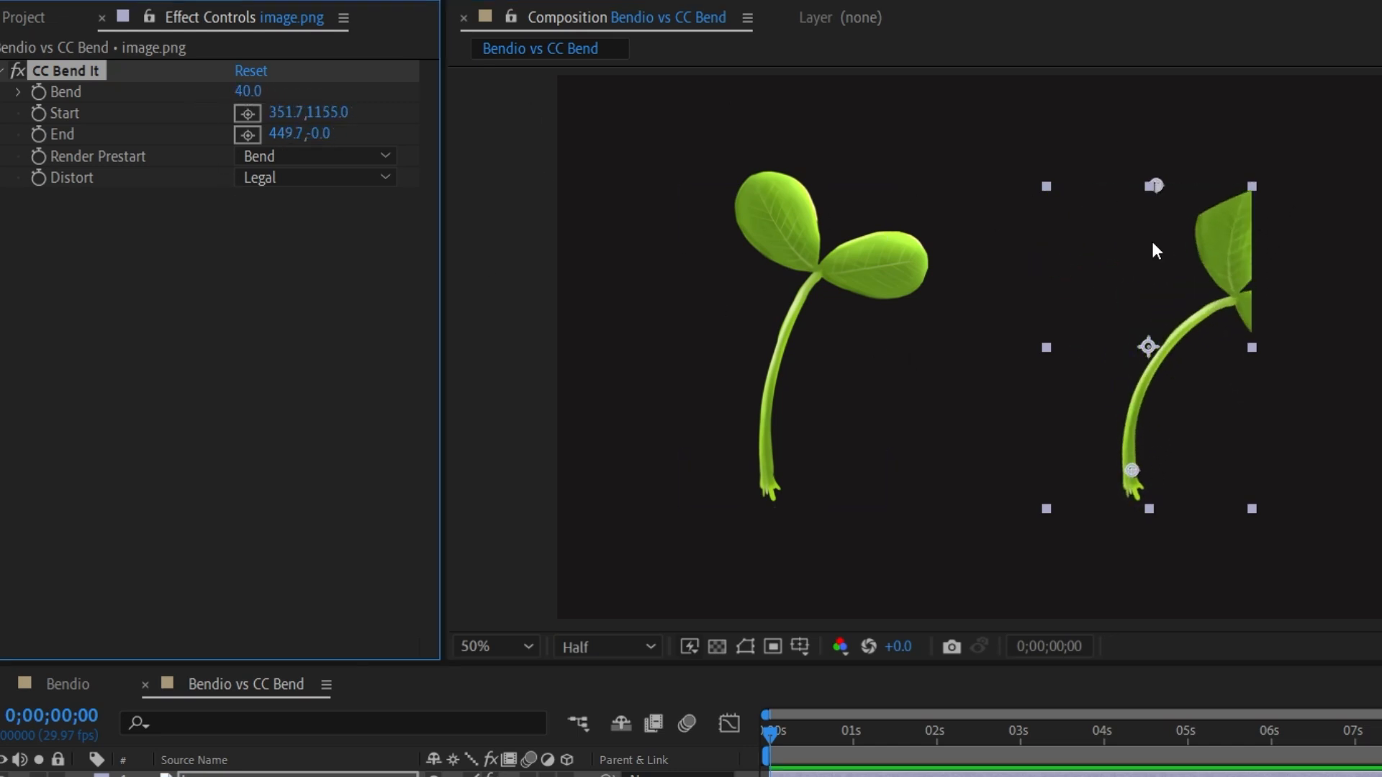
drag(1151, 184, 1121, 197)
Delete the duplicate plant layer and center the remaining Bendio plant horizontally in the composition.
drag(238, 95, 305, 292)
click(602, 625)
key(Delete)
click(691, 622)
click(1233, 270)
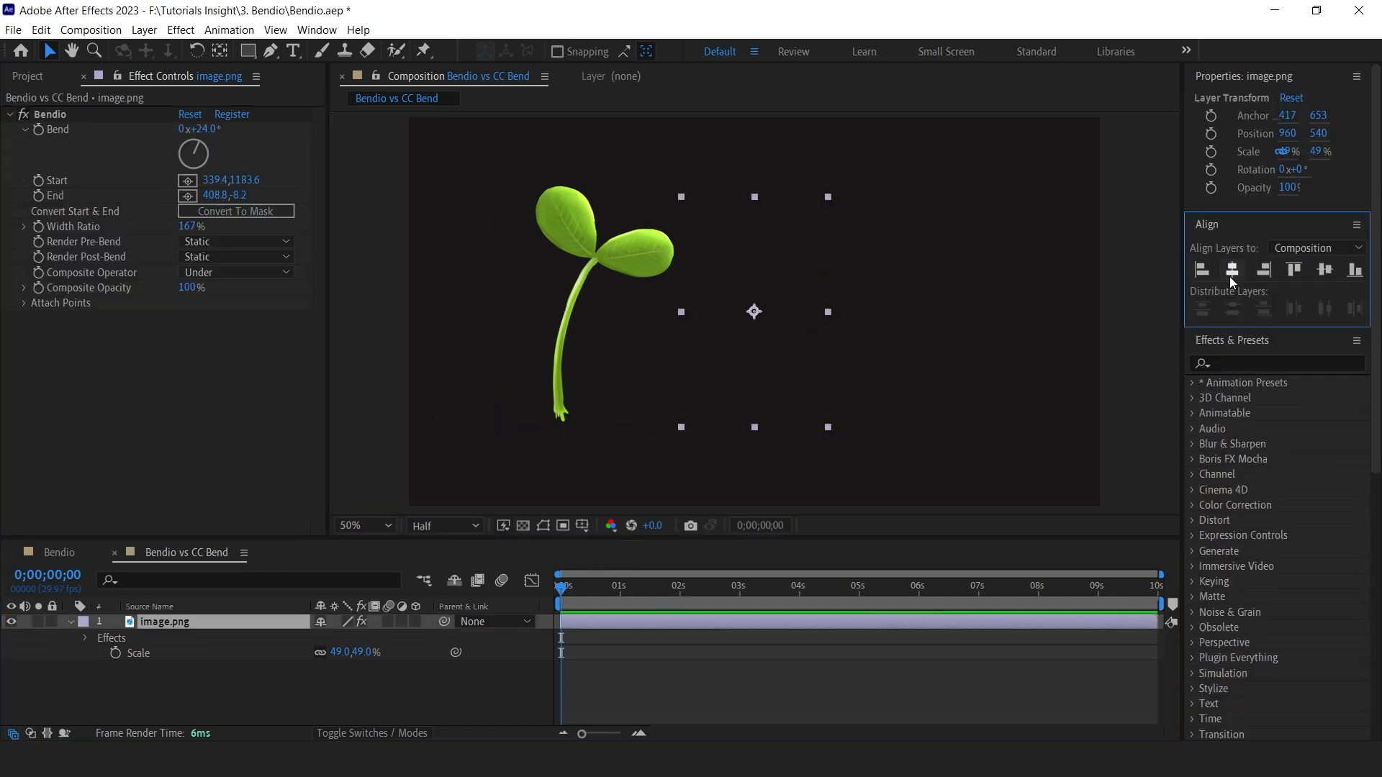
Change the Bendio effect's Bend angle on the remaining plant.
drag(202, 128, 252, 148)
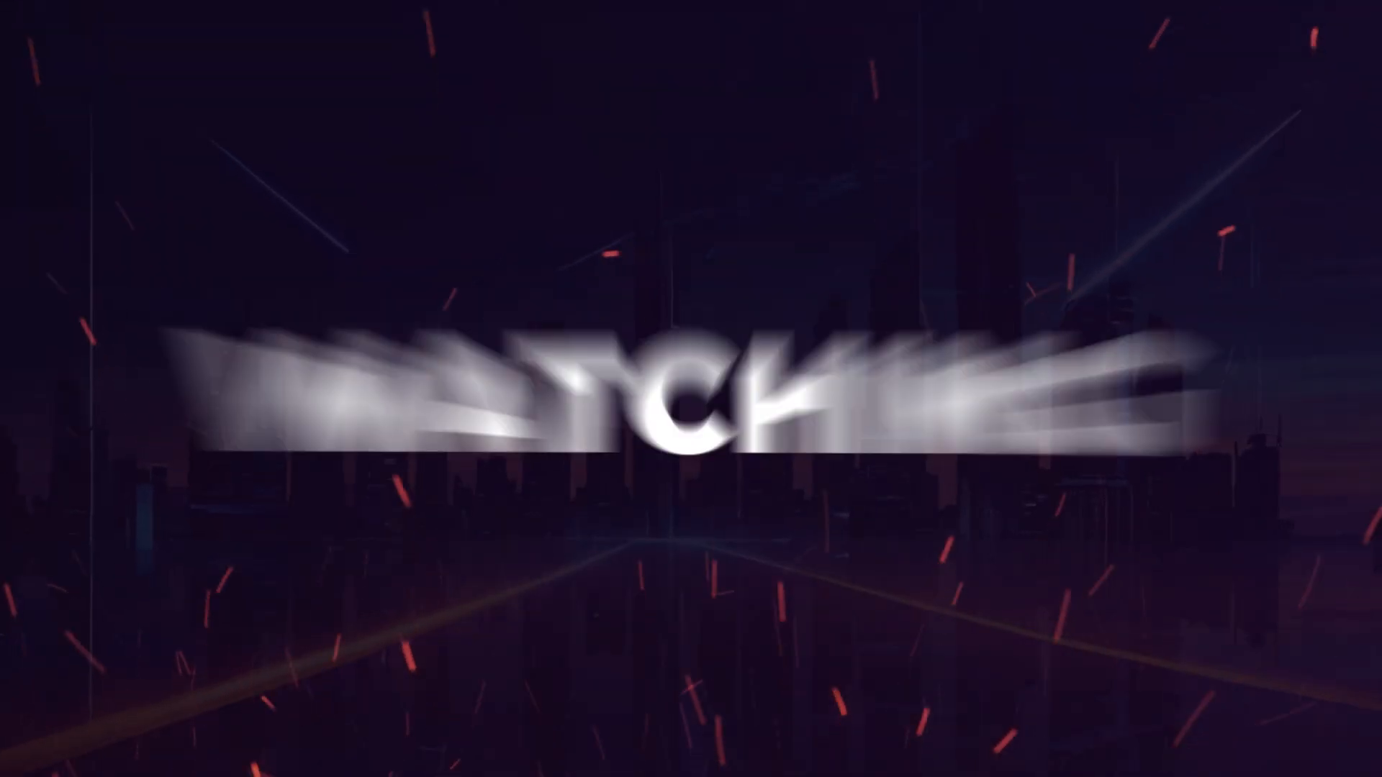